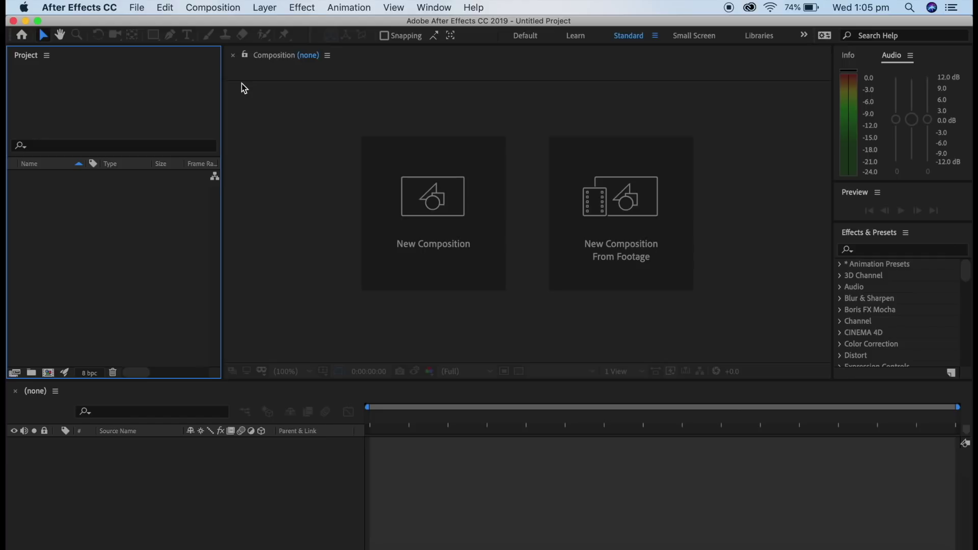
# Step: Create a new 1080×1080, 29.97 fps composition named 'tutorial'
pyautogui.click(213, 7)
pyautogui.click(218, 25)
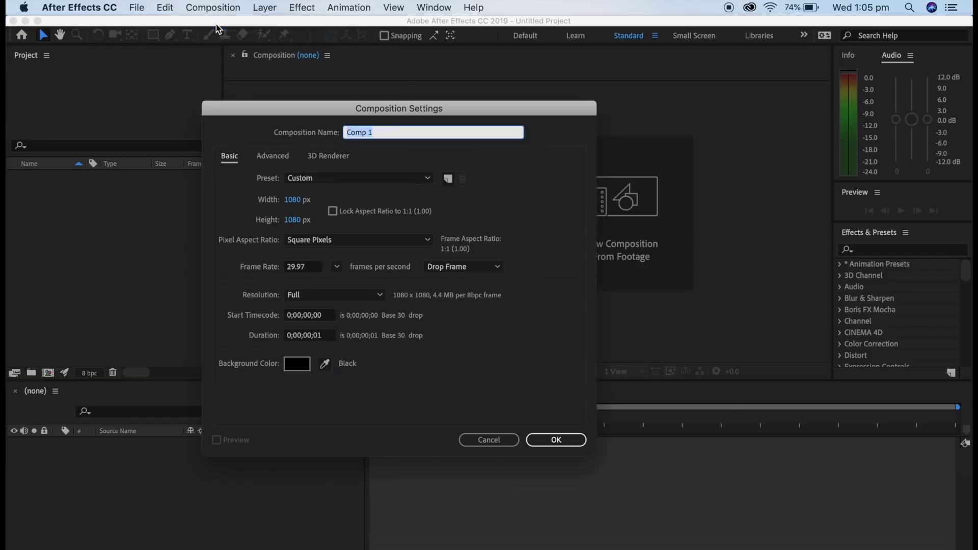
pyautogui.click(397, 134)
pyautogui.press('BackSpace')
pyautogui.press('BackSpace')
pyautogui.press('BackSpace')
pyautogui.press('BackSpace')
pyautogui.press('BackSpace')
pyautogui.write('tutor')
pyautogui.click(556, 440)
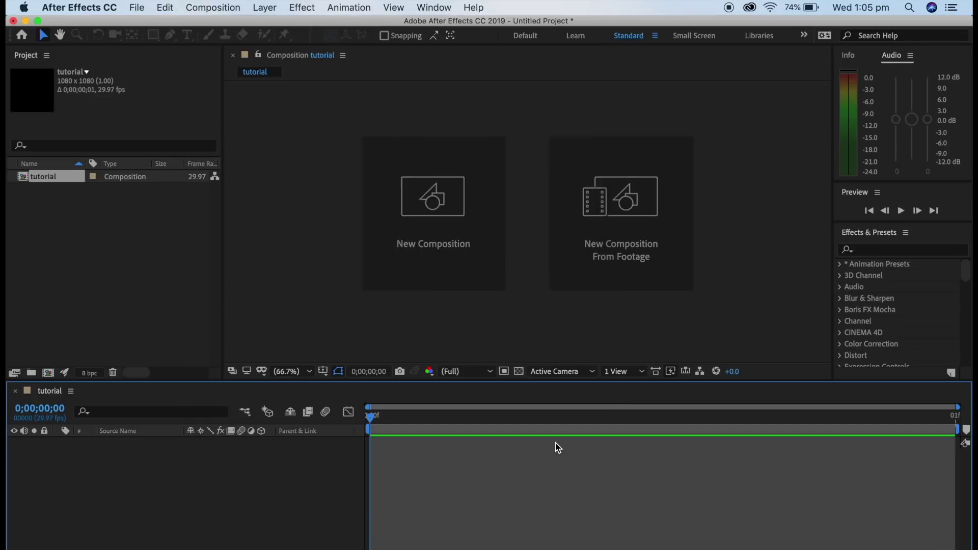
pyautogui.click(226, 7)
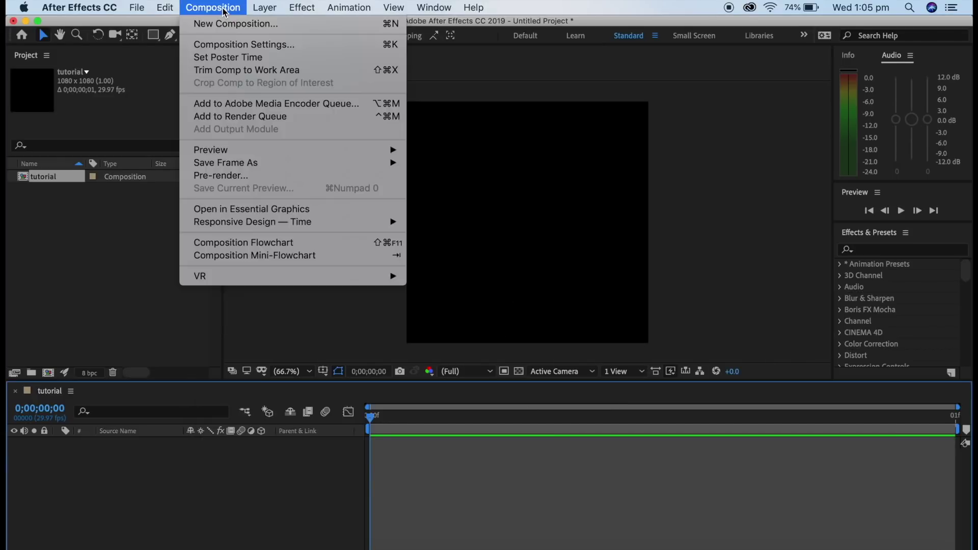
# Step: In Composition Settings, change the width to 1920 and apply it
pyautogui.click(230, 45)
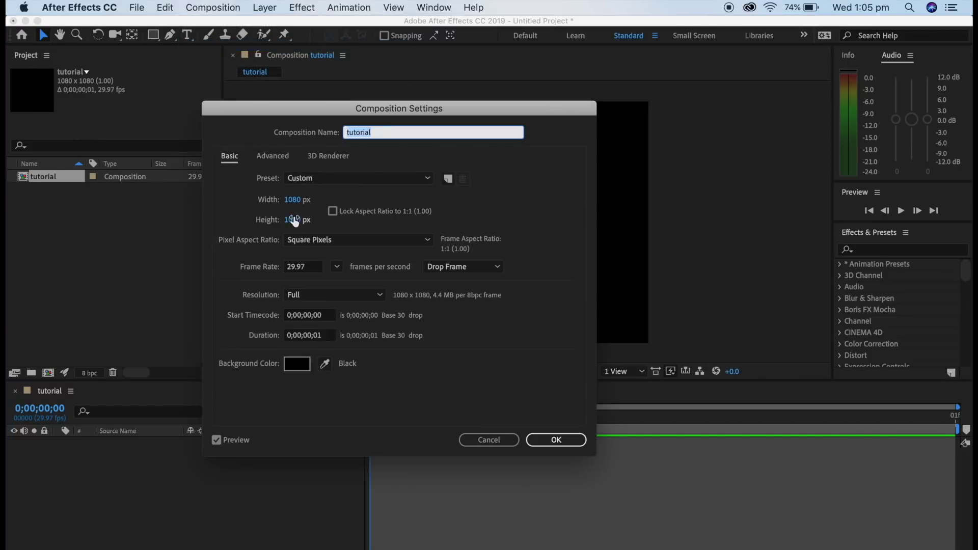
pyautogui.click(295, 199)
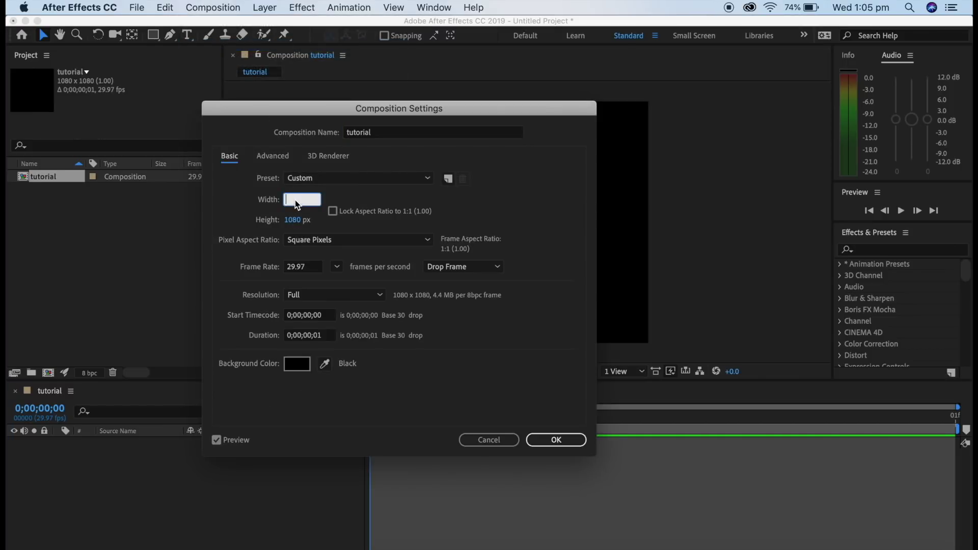
pyautogui.write('192')
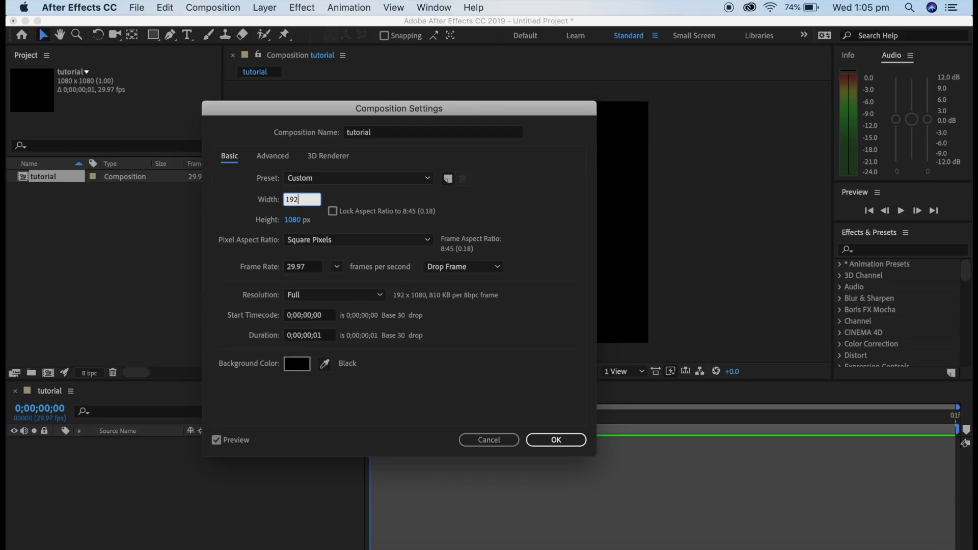
pyautogui.write('0')
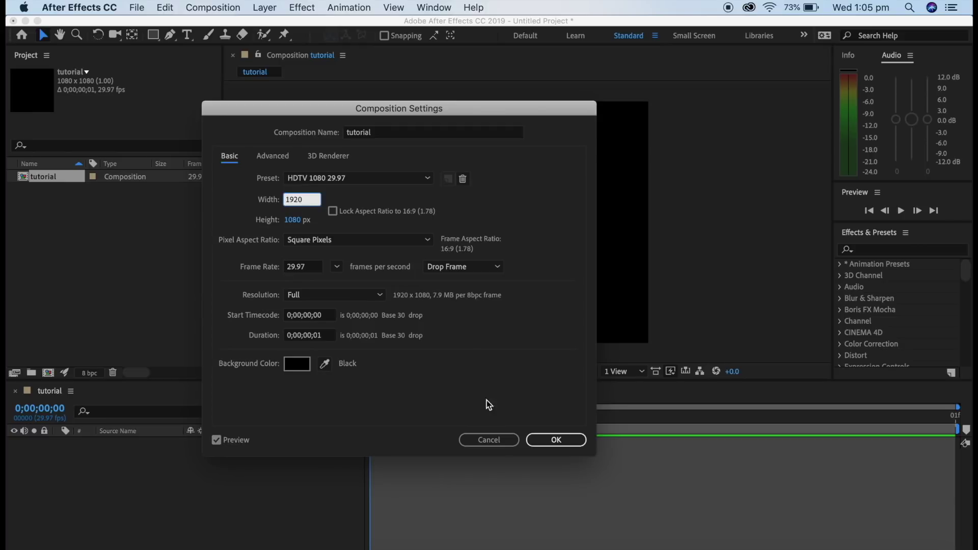
pyautogui.click(544, 440)
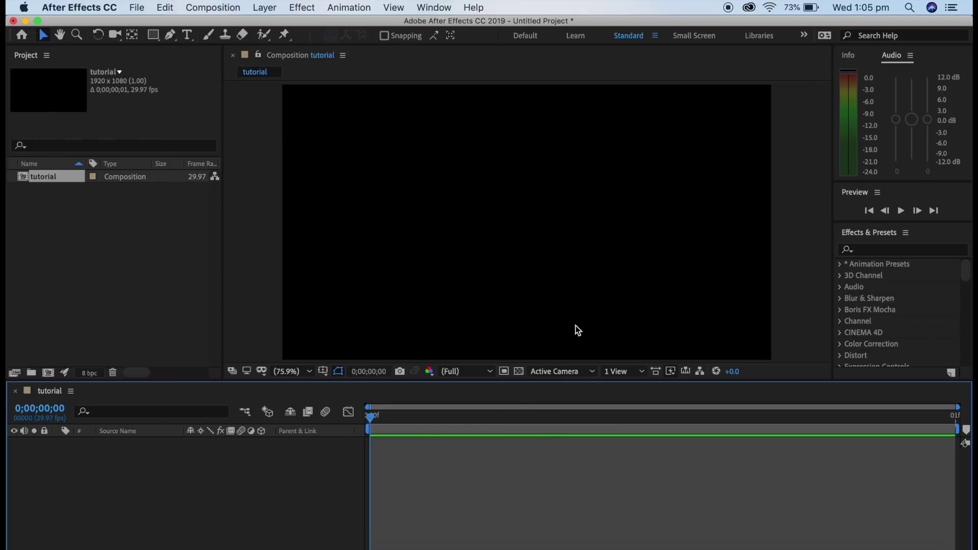
# Step: Reset the width to 1080 and set the duration to 0;00;10;00
pyautogui.press('super+k')
pyautogui.click(302, 200)
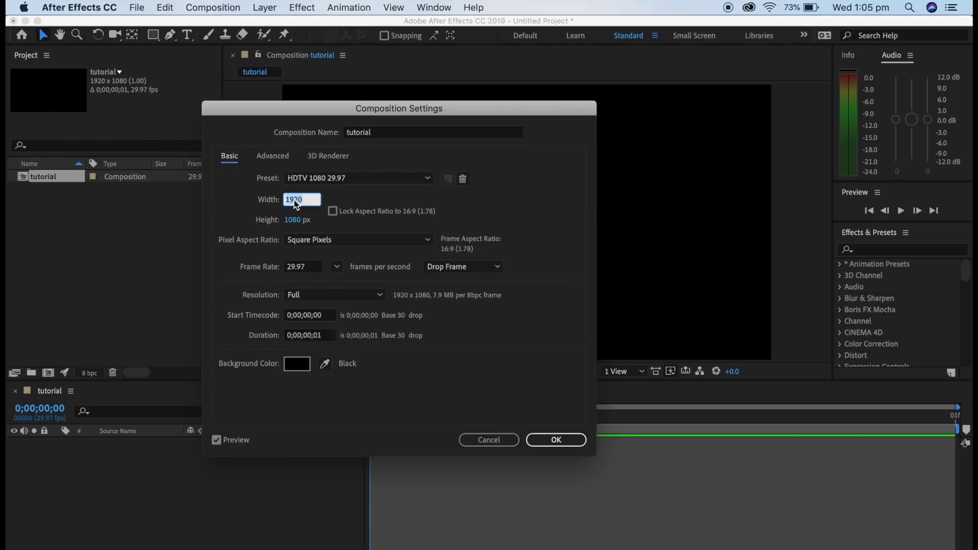
pyautogui.write('1080')
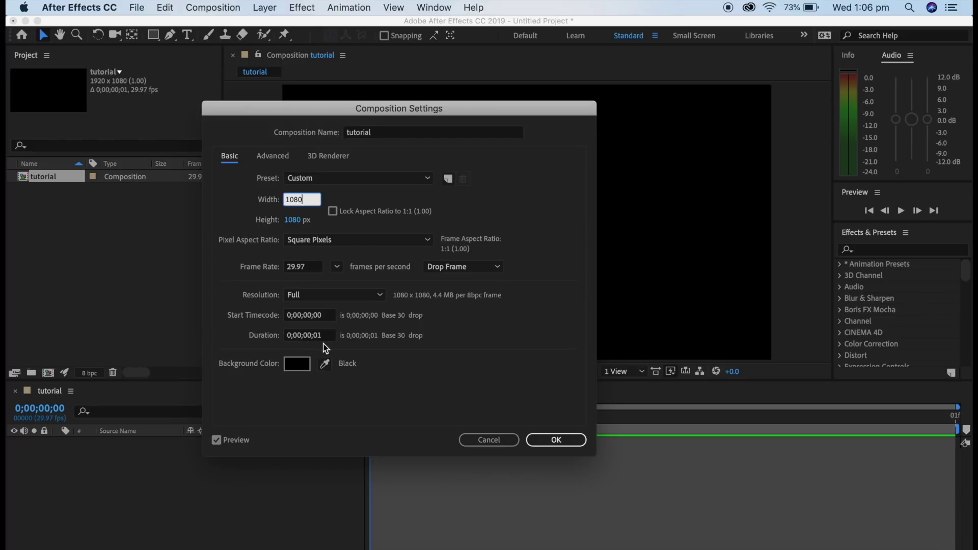
pyautogui.click(323, 336)
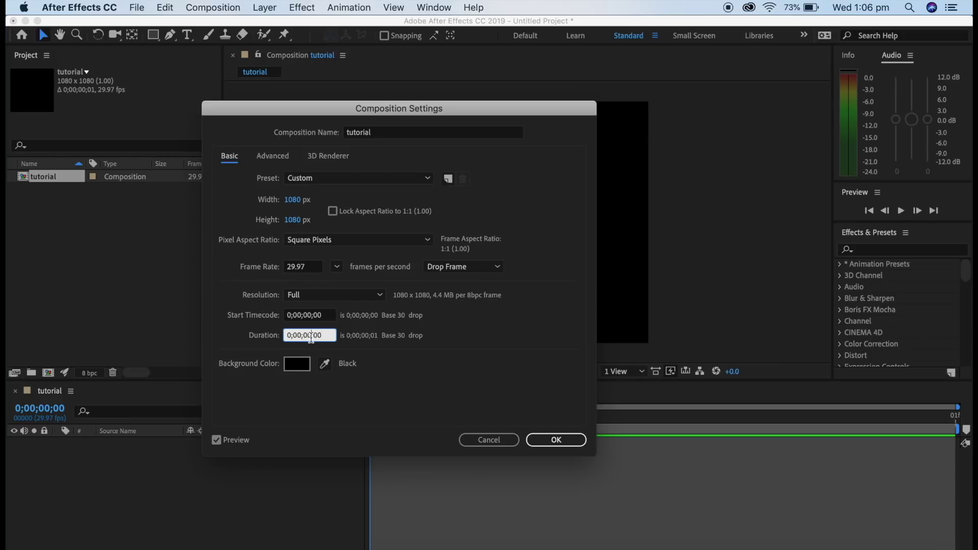
pyautogui.write('10')
pyautogui.click(560, 447)
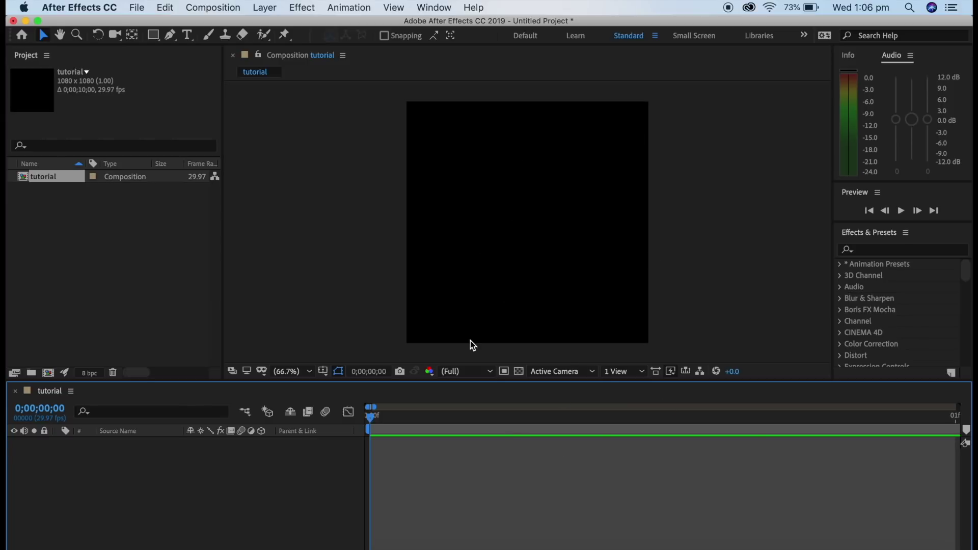
# Step: Switch the Composition viewer's preview resolution from Full to Third
pyautogui.click(490, 372)
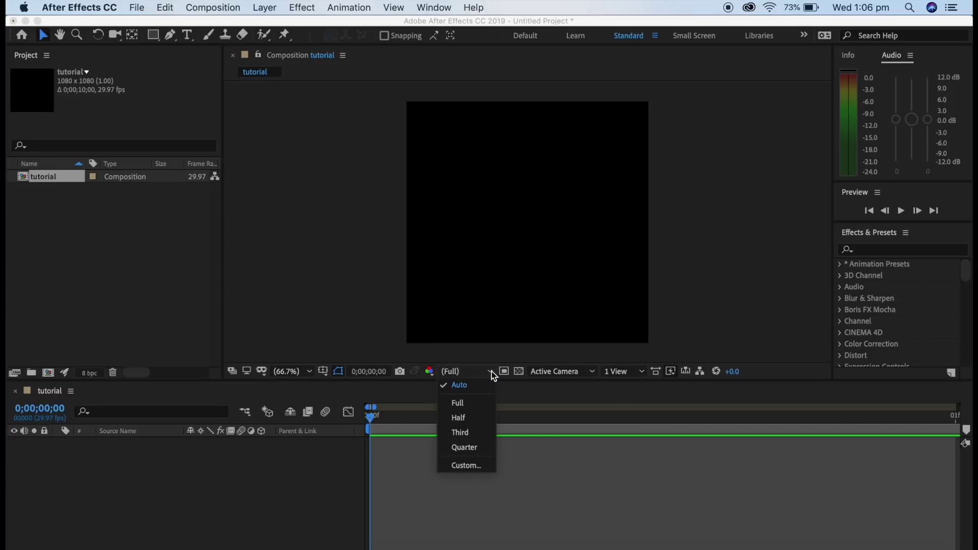
pyautogui.click(462, 431)
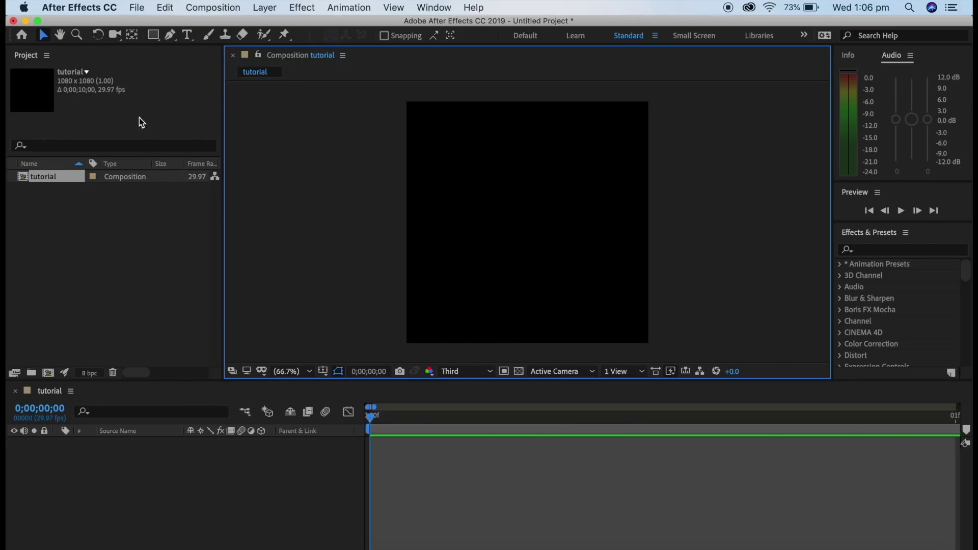
# Step: Import large-1.jpg, large.jpg and superthumb.jpg with File > Import > File
pyautogui.click(138, 7)
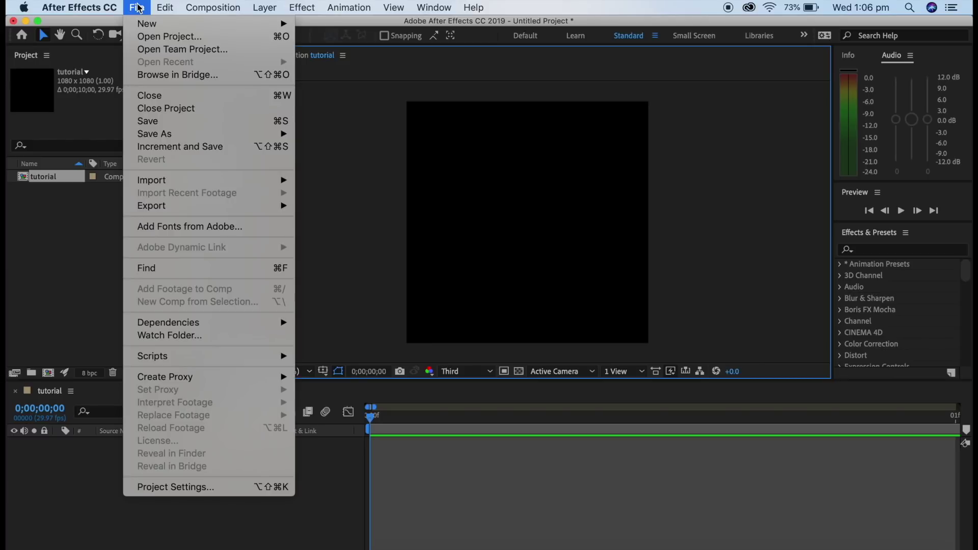
pyautogui.moveTo(156, 183)
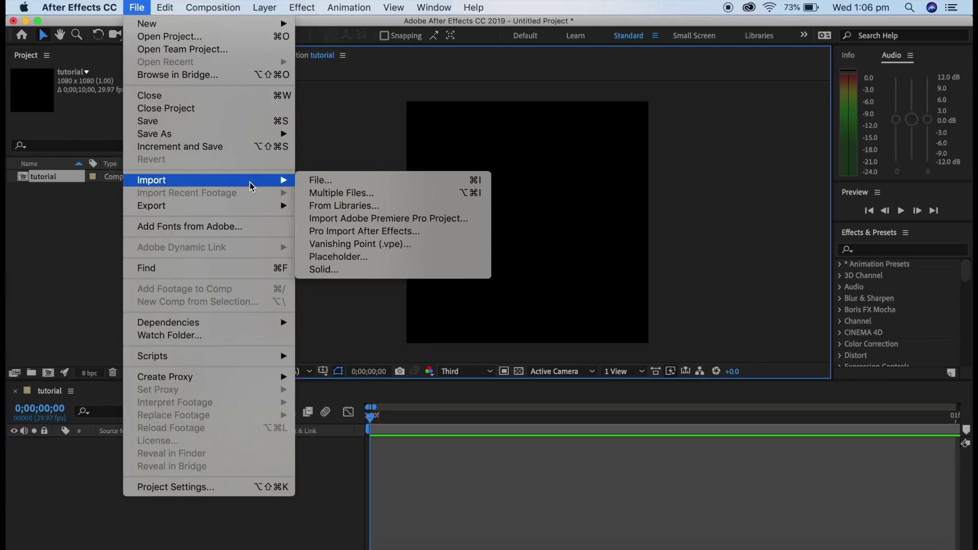
pyautogui.click(321, 185)
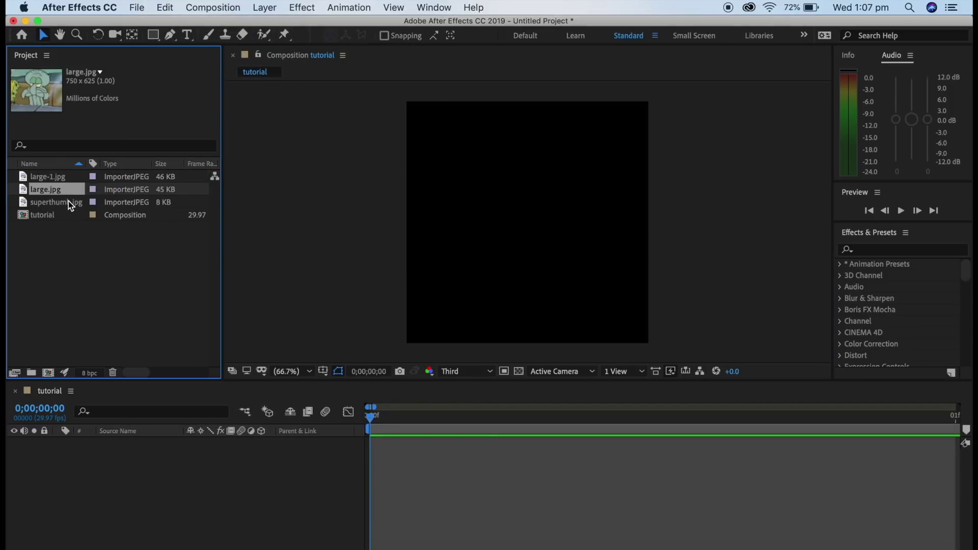
pyautogui.click(68, 203)
pyautogui.click(64, 178)
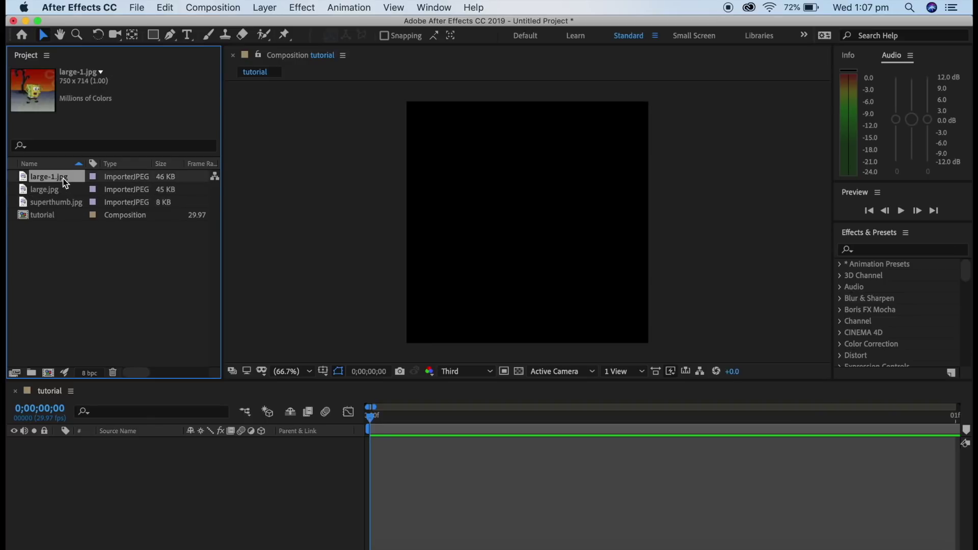
# Step: Add large.jpg, superthumb.jpg and large-1.jpg as layers in the tutorial timeline
pyautogui.moveTo(59, 188); pyautogui.dragTo(45, 485)
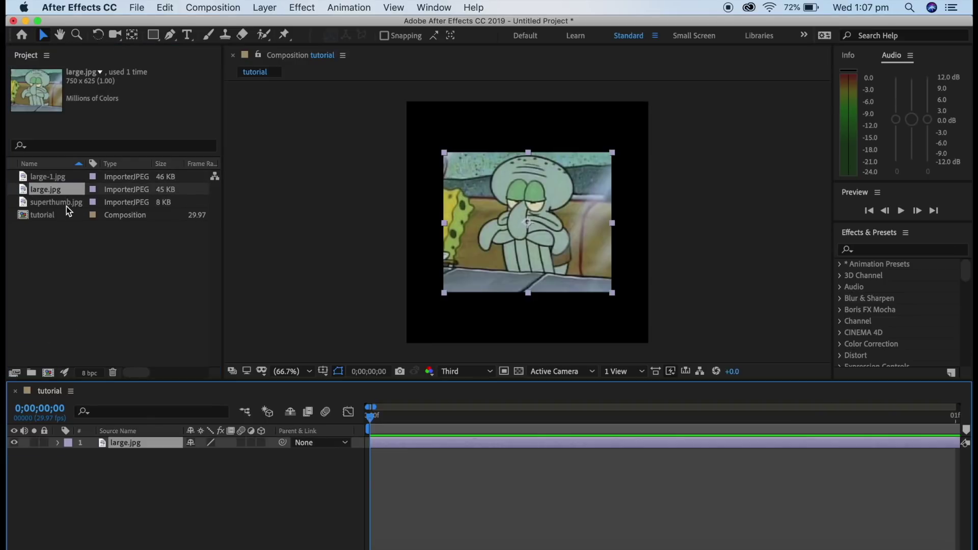
pyautogui.moveTo(67, 204); pyautogui.dragTo(75, 473)
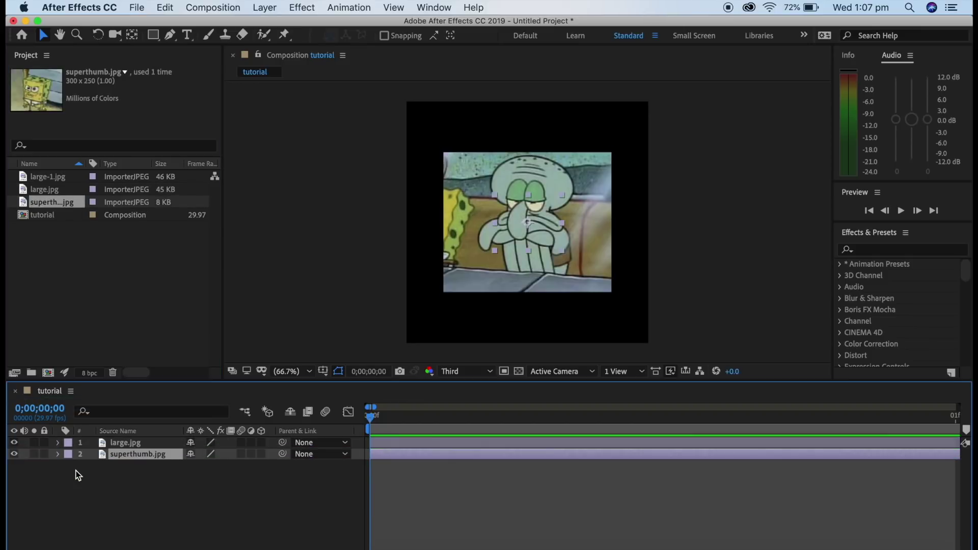
pyautogui.moveTo(61, 179); pyautogui.dragTo(66, 491)
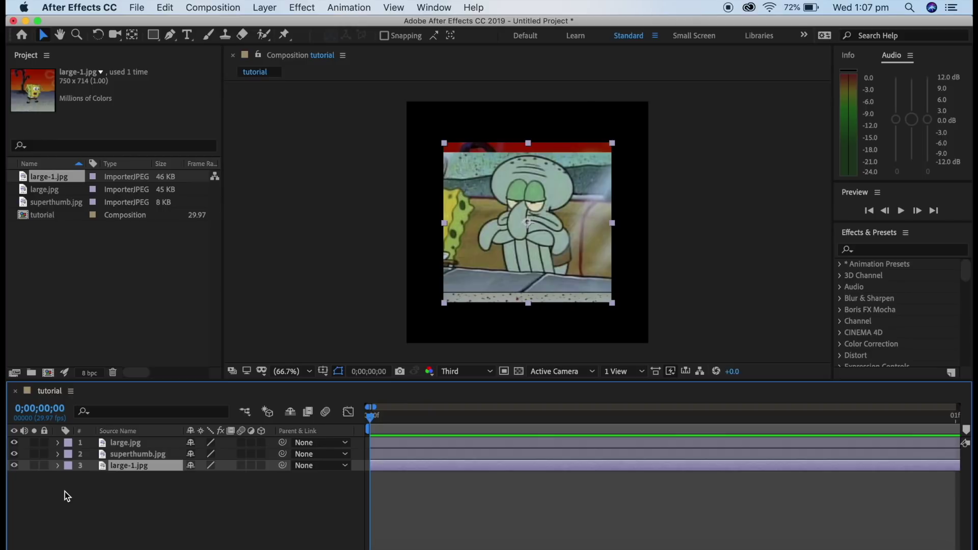
# Step: Scale the large.jpg Squidward layer to 175% so it fills the frame
pyautogui.click(139, 443)
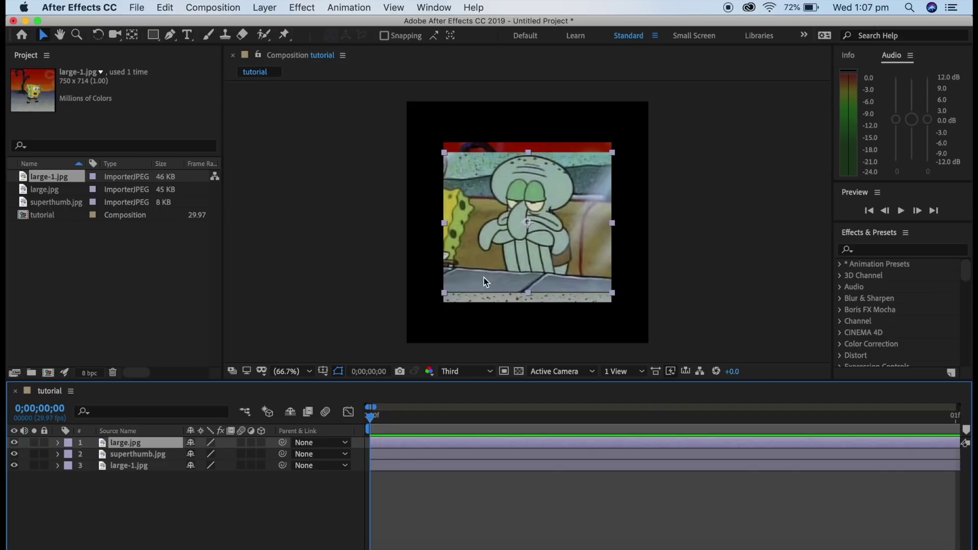
pyautogui.press('s')
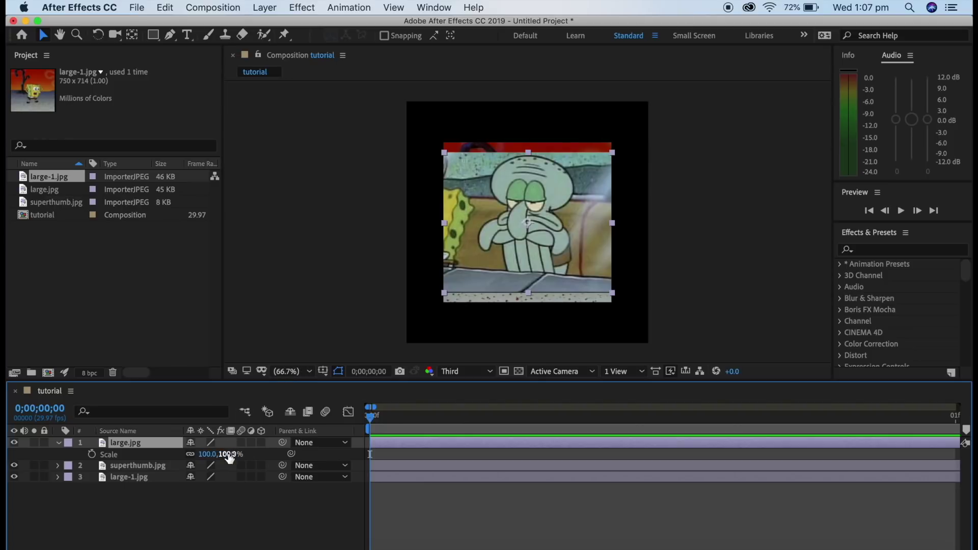
pyautogui.moveTo(230, 457); pyautogui.dragTo(283, 457)
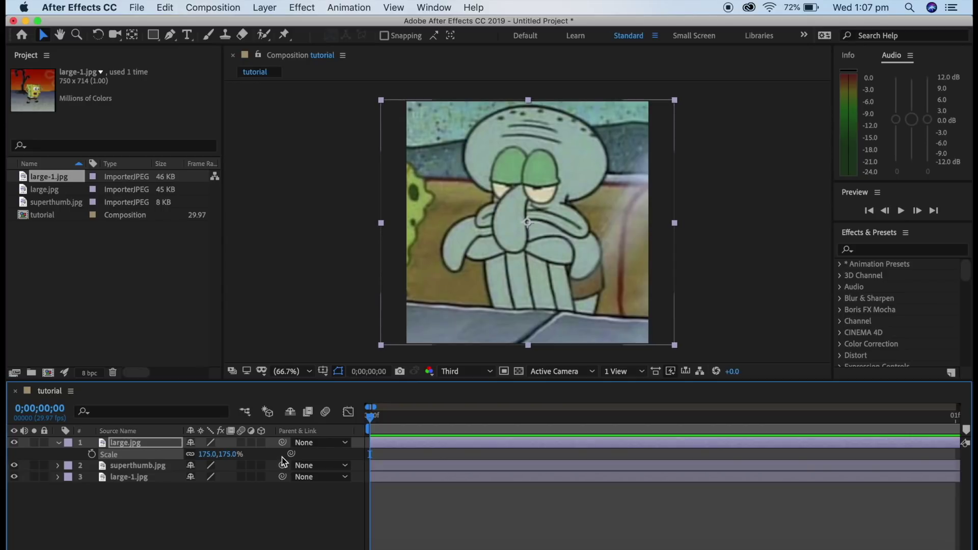
# Step: Split large.jpg at frame 10 and delete the part after it
pyautogui.press('s')
pyautogui.press(';')
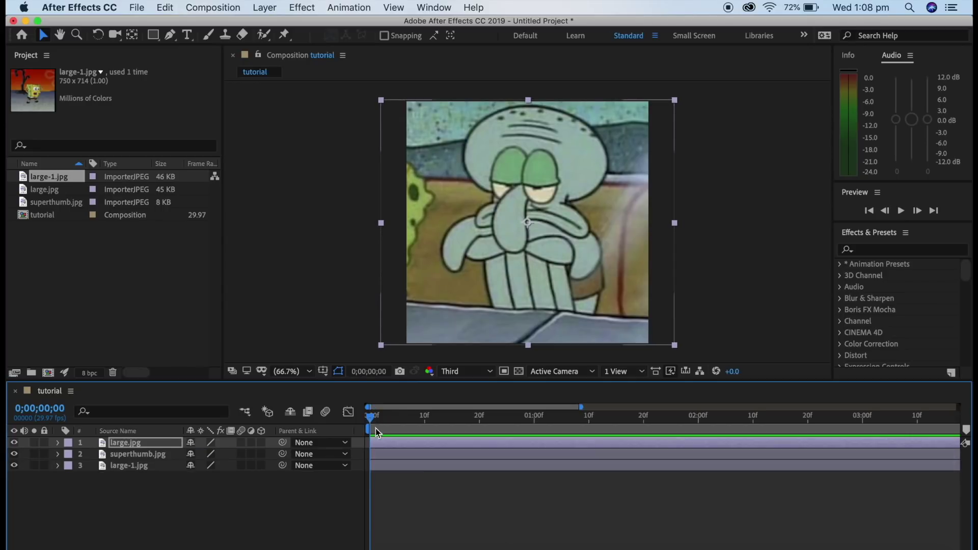
pyautogui.moveTo(371, 416); pyautogui.dragTo(424, 426)
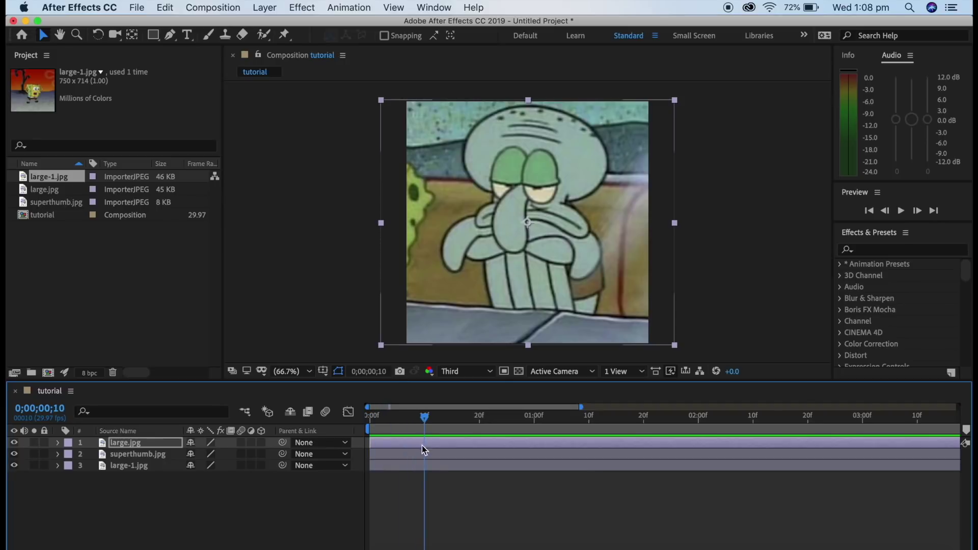
pyautogui.click(425, 446)
pyautogui.press('super+shift+d')
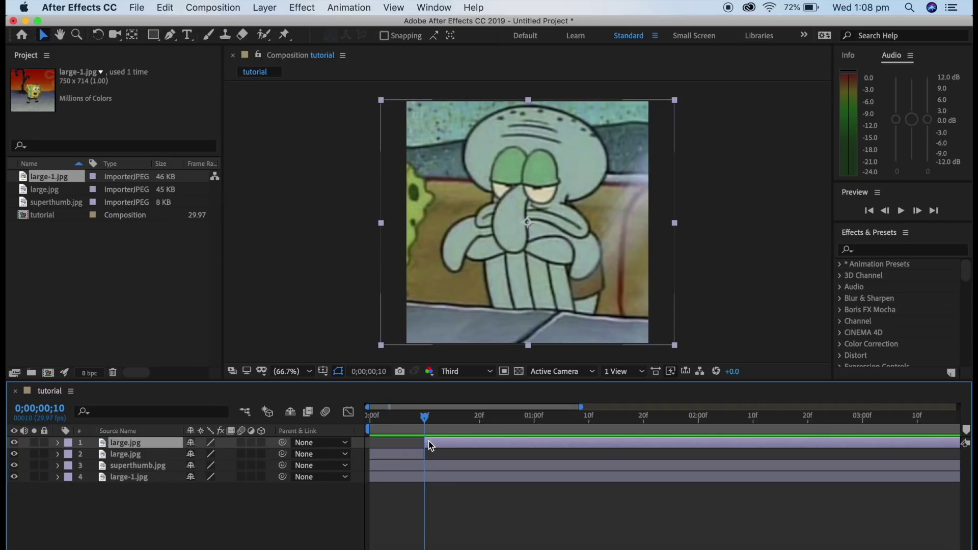
pyautogui.press('Delete')
pyautogui.click(885, 211)
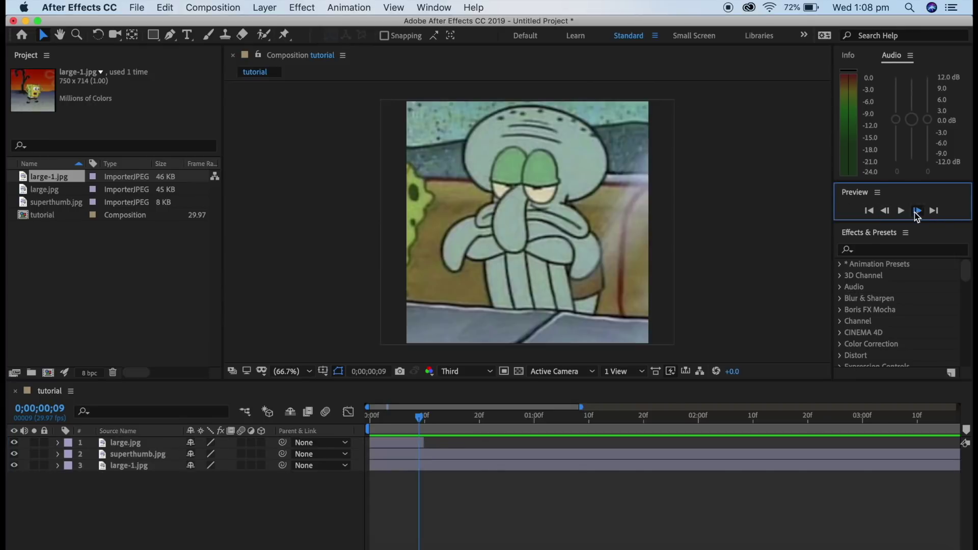
pyautogui.click(917, 210)
# Step: Trim superthumb.jpg so it plays only from frame 10 to frame 19
pyautogui.click(440, 453)
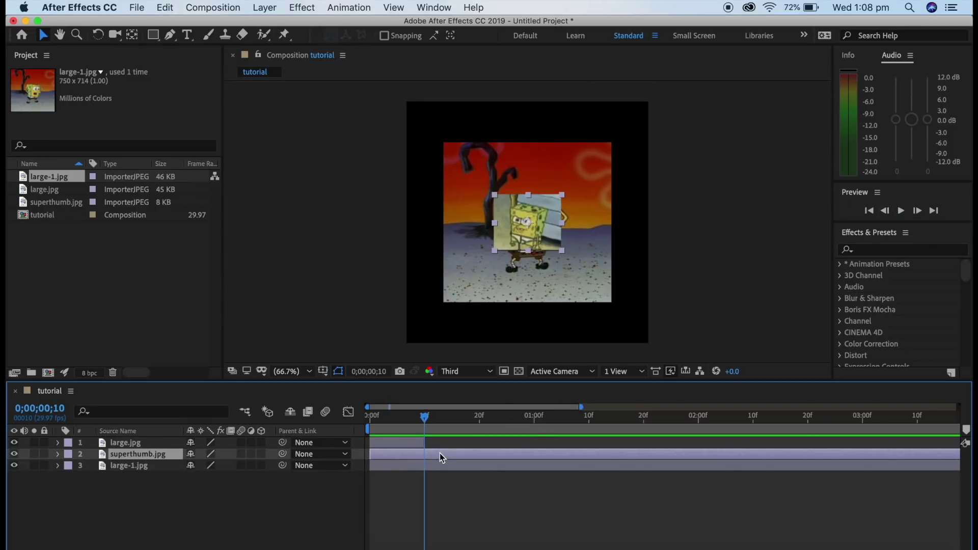
pyautogui.press('super+shift+d')
pyautogui.click(407, 470)
pyautogui.press('Delete')
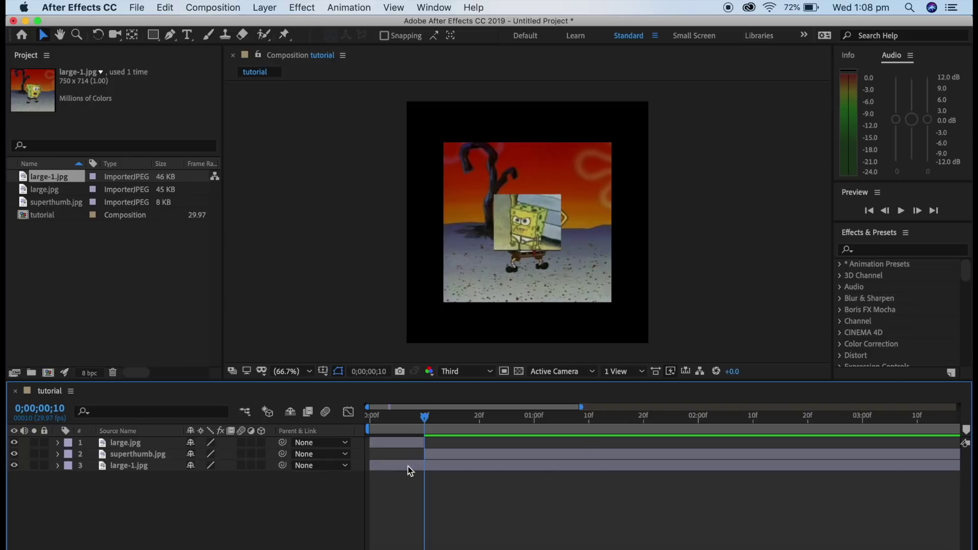
pyautogui.click(917, 211)
pyautogui.click(917, 210)
pyautogui.click(917, 211)
pyautogui.click(918, 211)
pyautogui.click(918, 210)
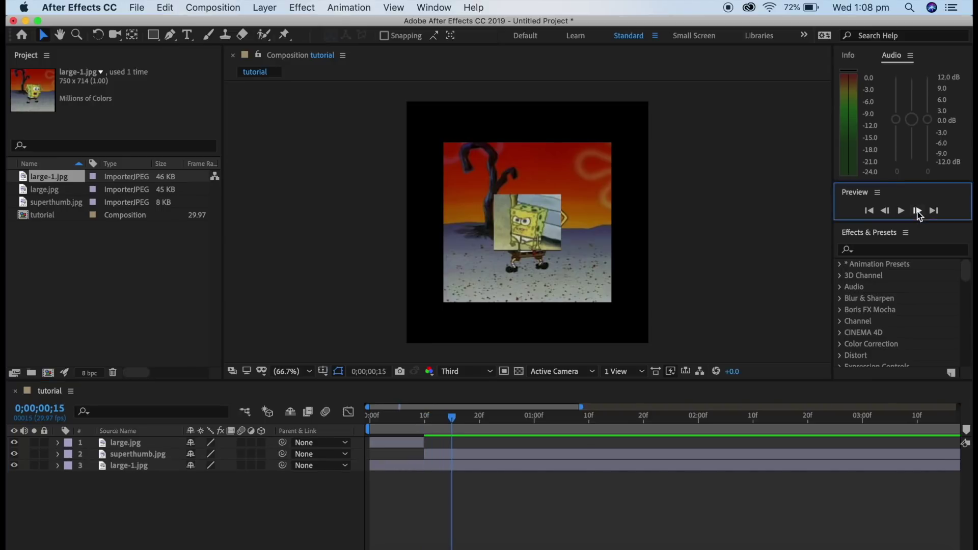
pyautogui.click(917, 210)
pyautogui.click(918, 210)
pyautogui.click(917, 210)
pyautogui.click(917, 211)
pyautogui.click(500, 456)
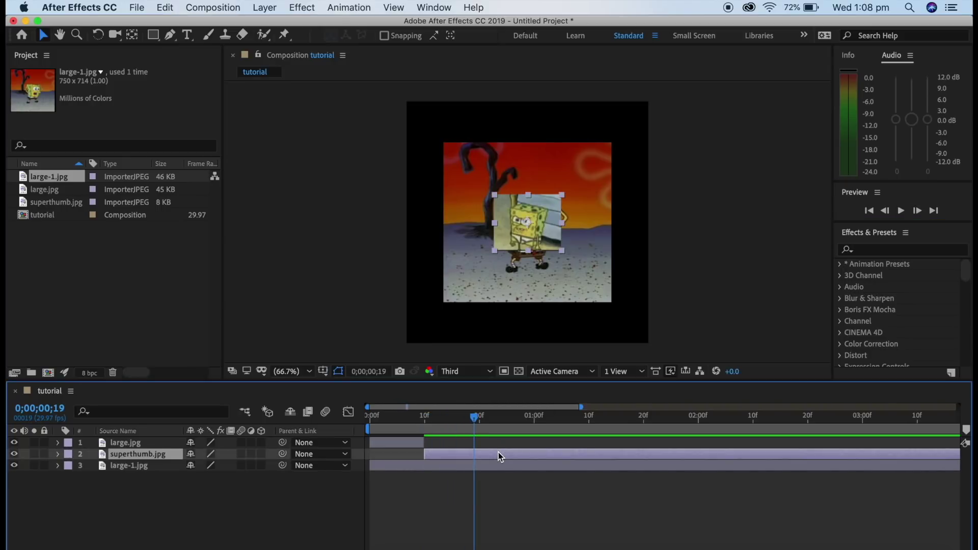
pyautogui.press('super+shift+d')
pyautogui.press('Delete')
pyautogui.click(885, 210)
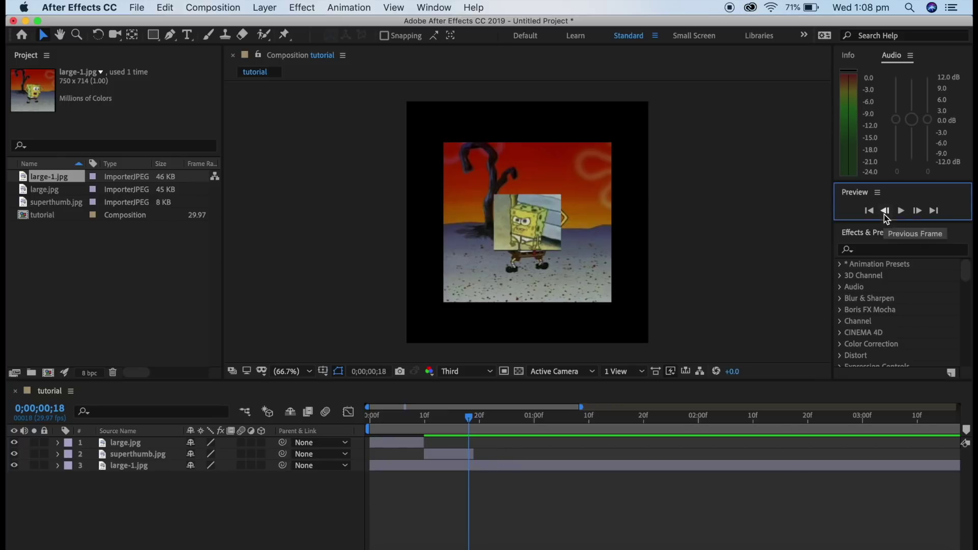
pyautogui.click(918, 210)
# Step: Trim large-1.jpg so it plays only from frame 19 to frame 27
pyautogui.click(498, 465)
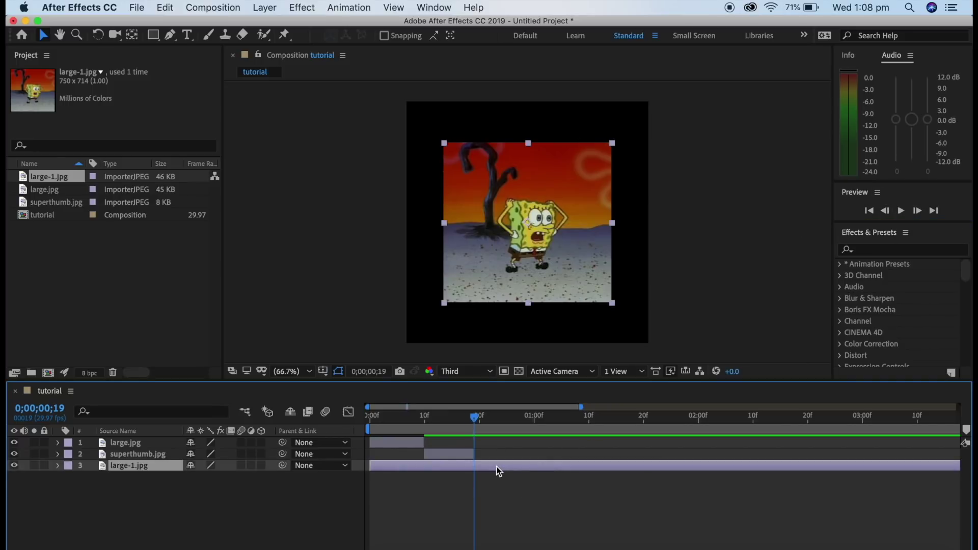
pyautogui.press('super+shift+d')
pyautogui.click(455, 478)
pyautogui.press('Delete')
pyautogui.click(918, 210)
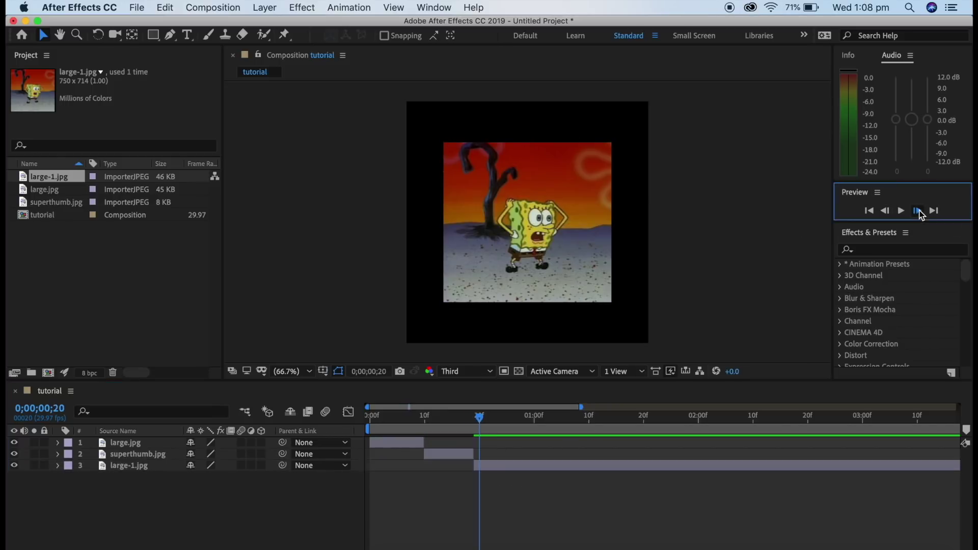
pyautogui.click(918, 210)
pyautogui.click(917, 211)
pyautogui.click(917, 211)
pyautogui.click(917, 211)
pyautogui.click(918, 210)
pyautogui.click(917, 210)
pyautogui.click(917, 211)
pyautogui.click(586, 465)
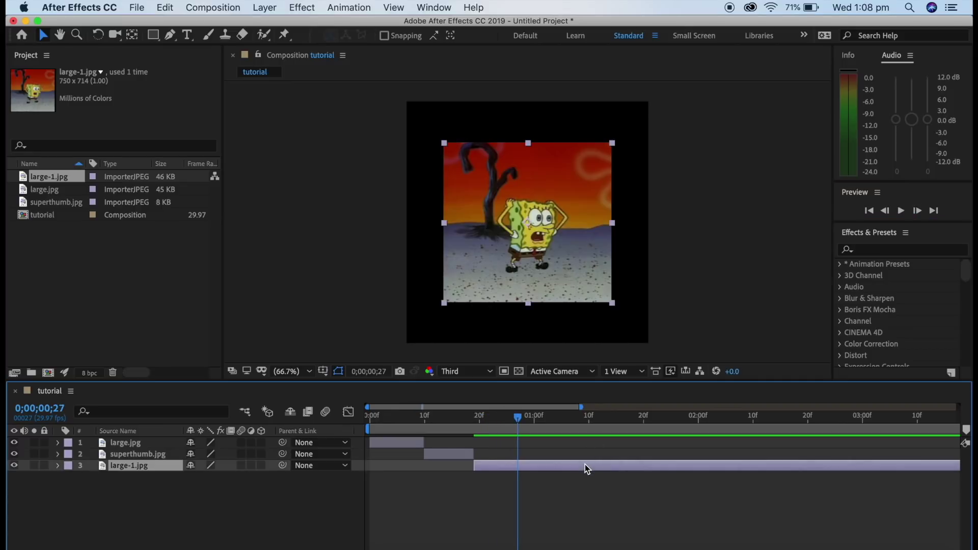
pyautogui.press('super+shift+d')
pyautogui.press('Delete')
# Step: Scale superthumb.jpg up to about 450% to fill the square frame
pyautogui.moveTo(518, 415); pyautogui.dragTo(446, 457)
pyautogui.click(446, 454)
pyautogui.press('s')
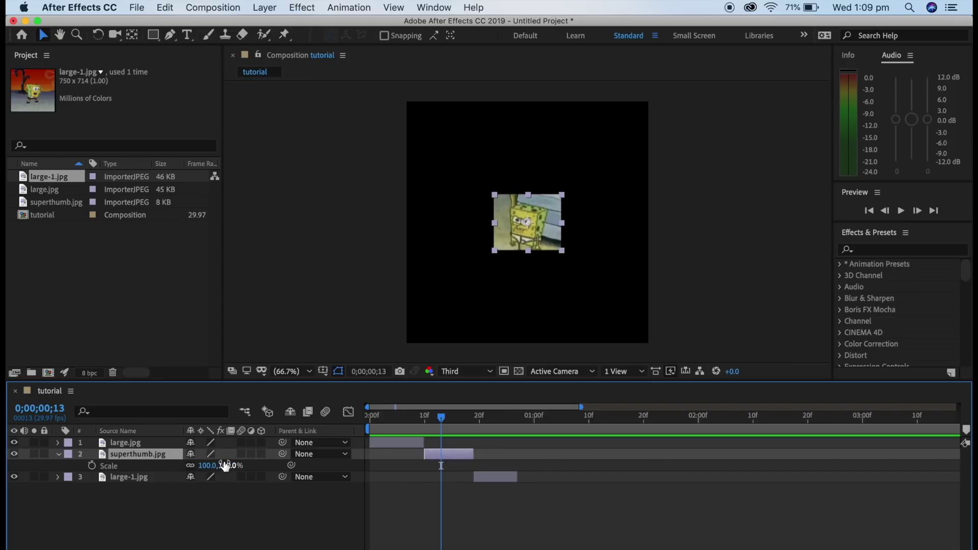
pyautogui.moveTo(225, 465); pyautogui.dragTo(493, 496)
pyautogui.press('s')
# Step: Enlarge large-1.jpg to about 150%, then preview from the start
pyautogui.click(458, 419)
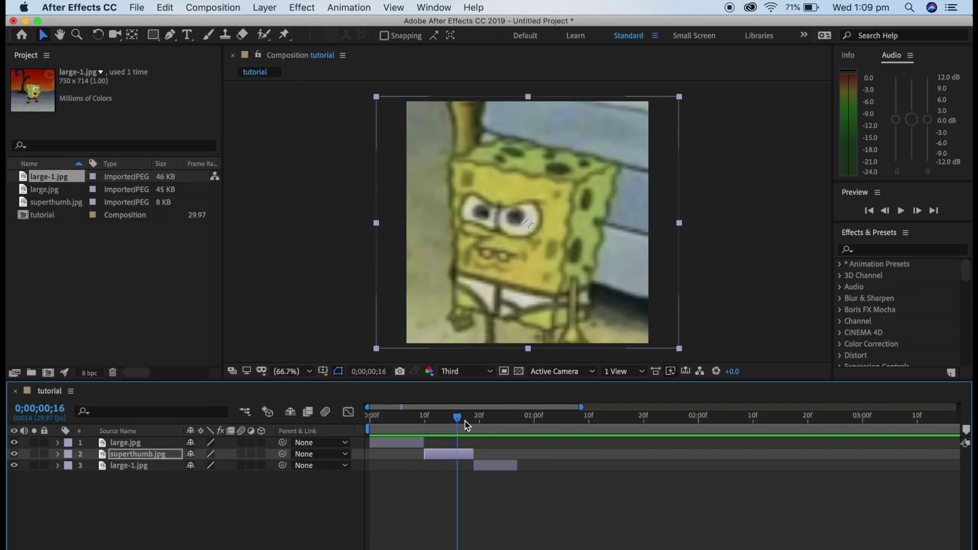
pyautogui.click(479, 419)
pyautogui.click(486, 465)
pyautogui.press('s')
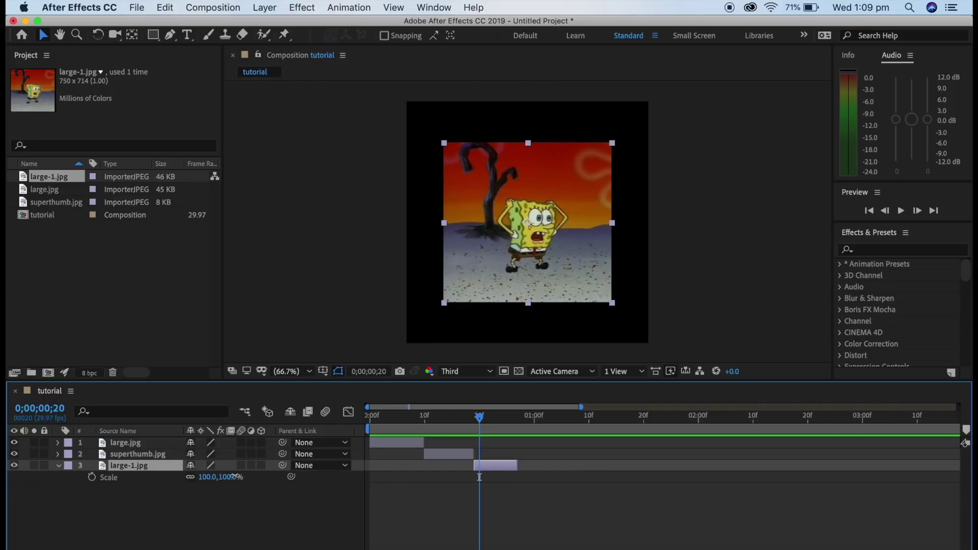
pyautogui.moveTo(236, 477); pyautogui.dragTo(276, 484)
pyautogui.press('s')
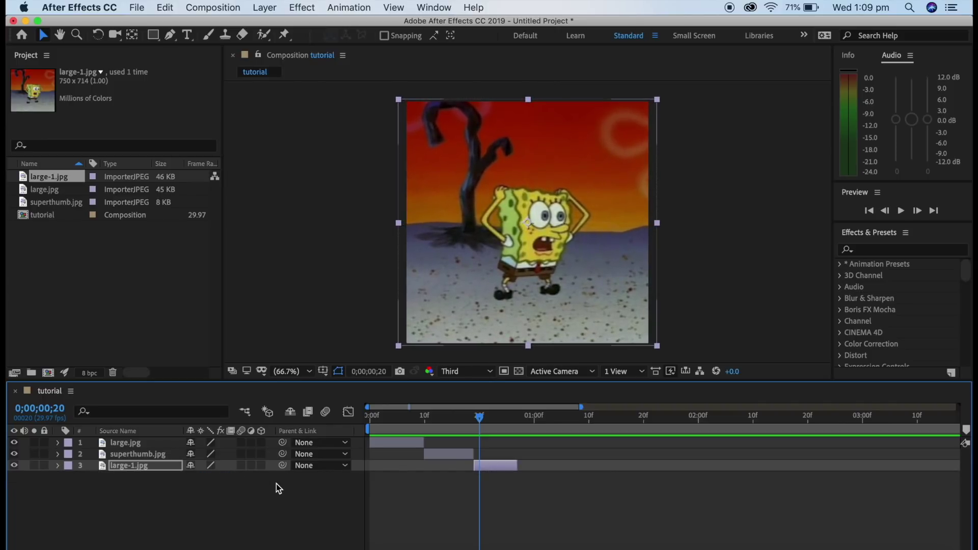
pyautogui.moveTo(479, 417); pyautogui.dragTo(360, 416)
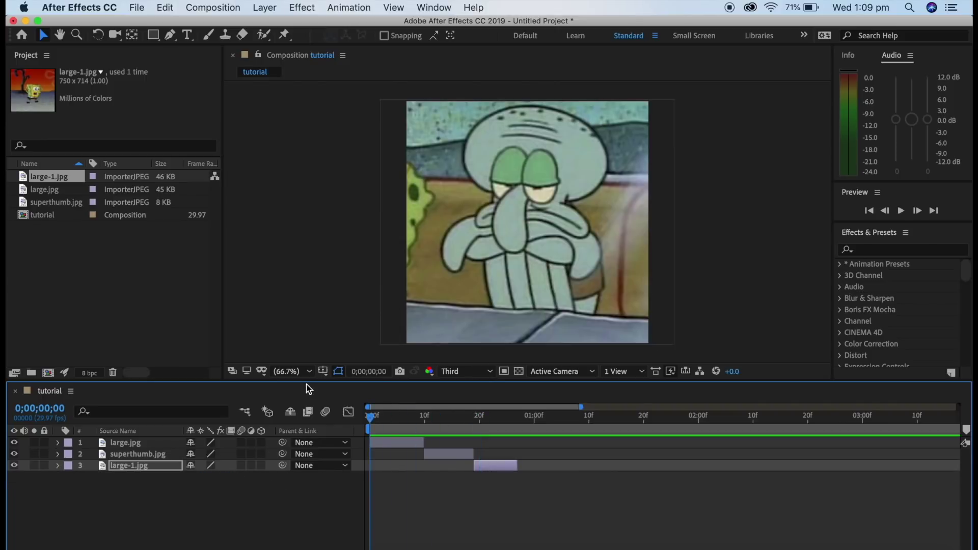
pyautogui.press('space')
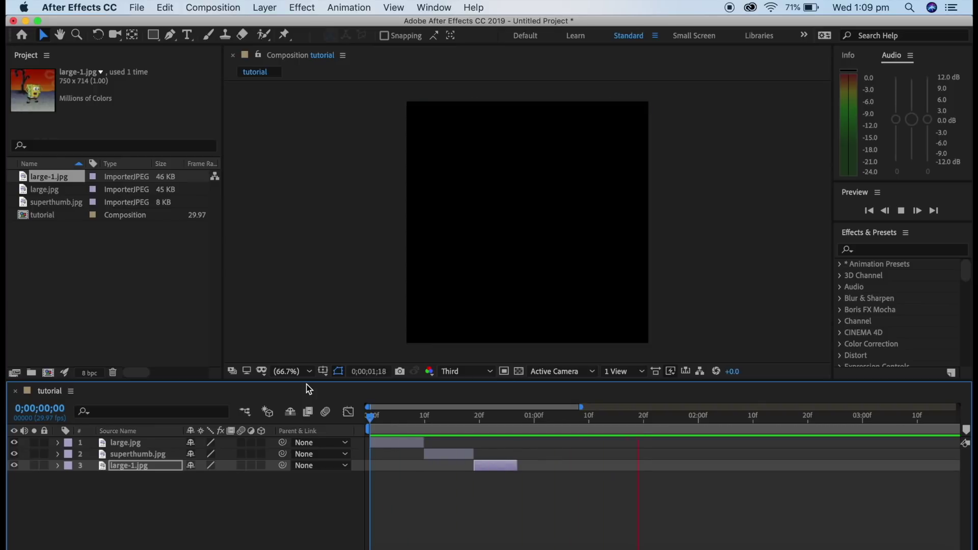
# Step: Lengthen large.jpg and superthumb.jpg and place the three layers end to end
pyautogui.press('space')
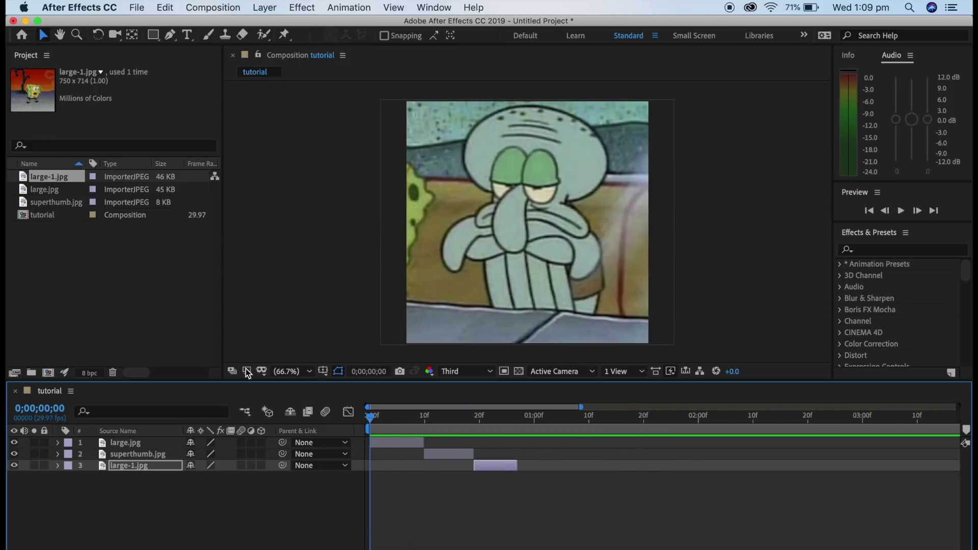
pyautogui.press('space')
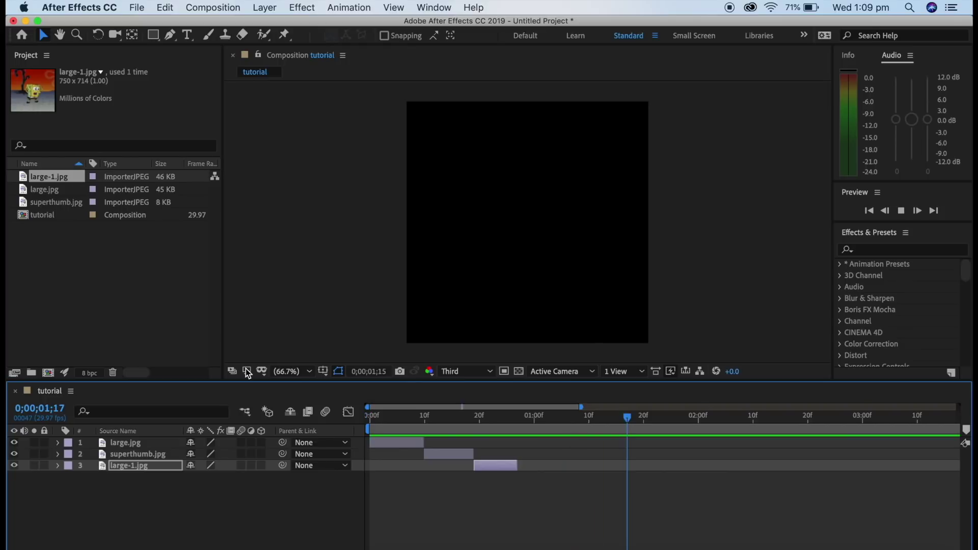
pyautogui.moveTo(630, 419); pyautogui.dragTo(432, 385)
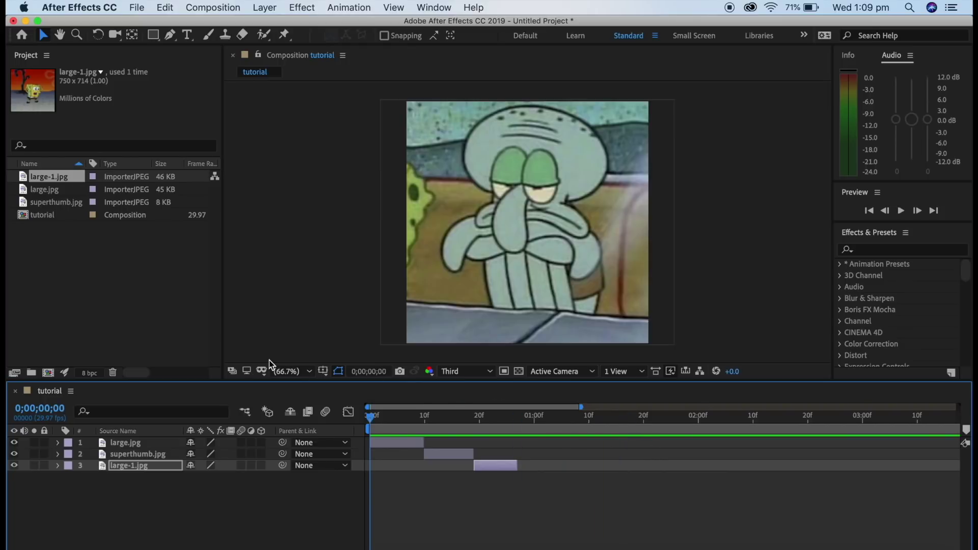
pyautogui.moveTo(788, 120); pyautogui.dragTo(823, 121)
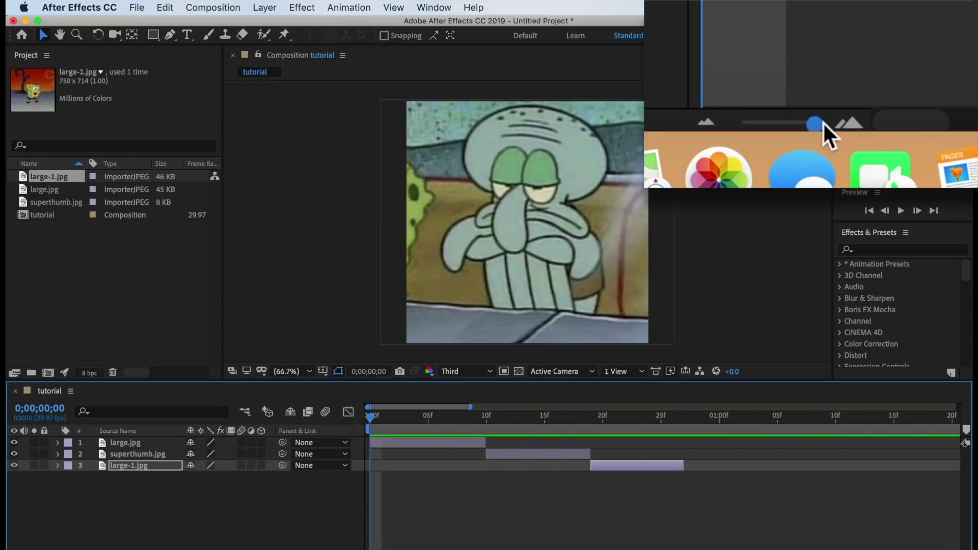
pyautogui.moveTo(485, 443); pyautogui.dragTo(639, 449)
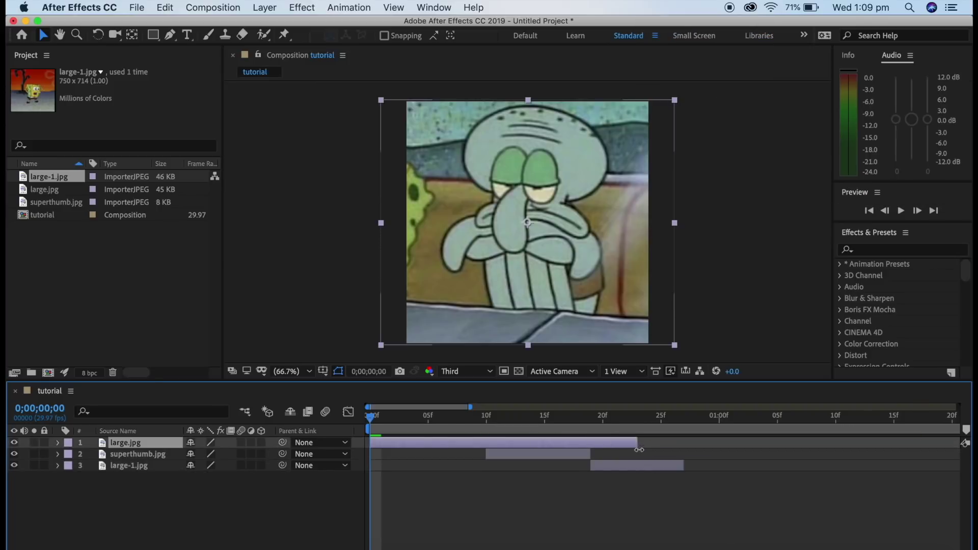
pyautogui.moveTo(527, 456); pyautogui.dragTo(674, 455)
pyautogui.moveTo(745, 455); pyautogui.dragTo(894, 455)
pyautogui.moveTo(656, 470); pyautogui.dragTo(957, 445)
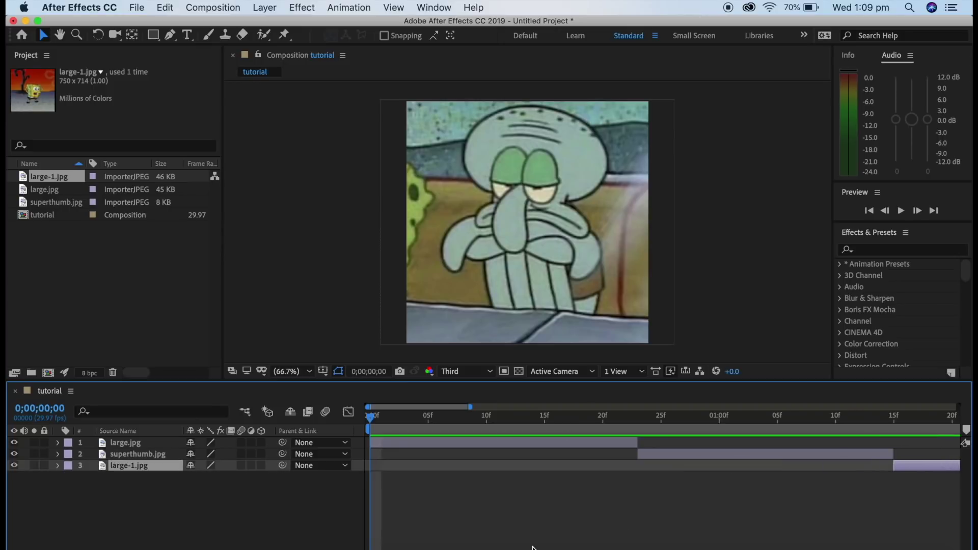
pyautogui.press(';')
pyautogui.press('space')
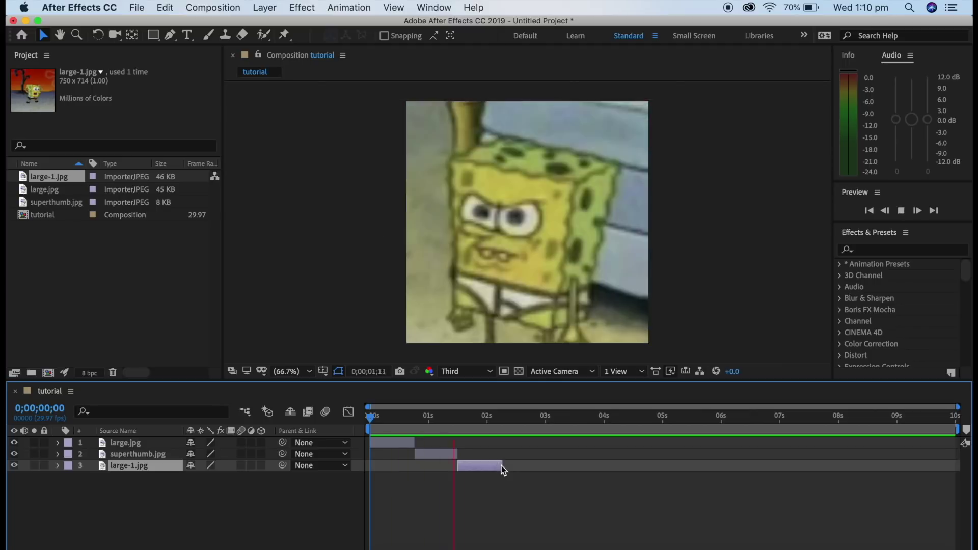
# Step: Fine-tune layer positions and lengths so each image lasts about a second back-to-back
pyautogui.moveTo(457, 454); pyautogui.dragTo(522, 466)
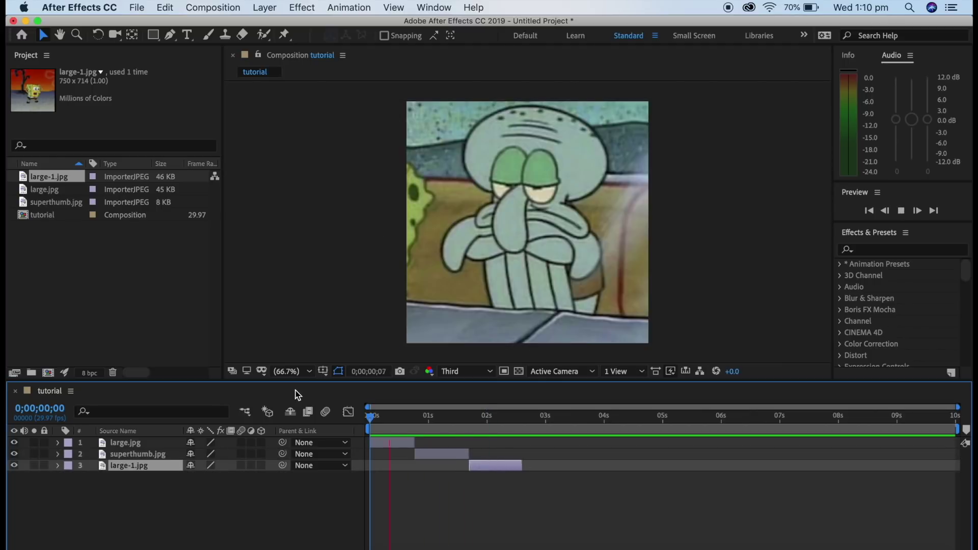
pyautogui.moveTo(413, 443); pyautogui.dragTo(486, 470)
pyautogui.click(541, 416)
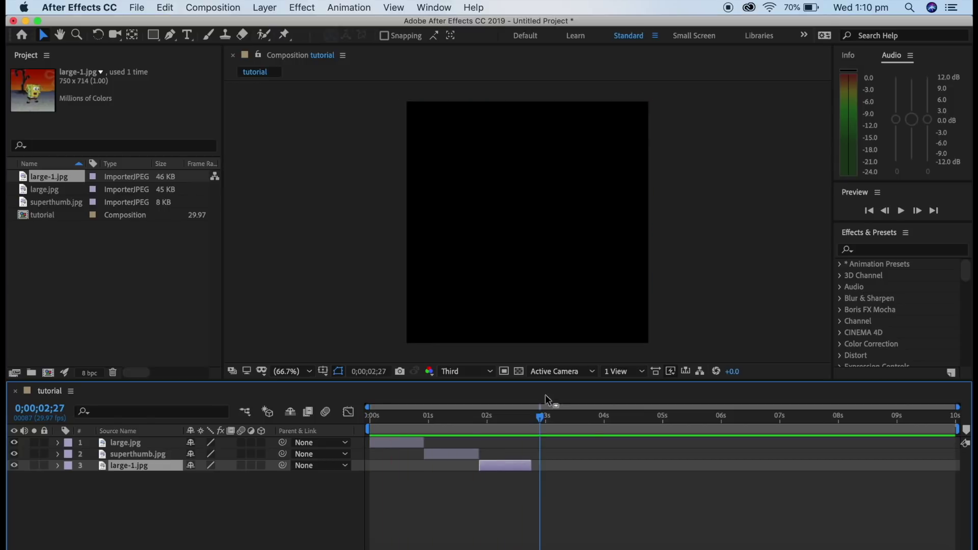
pyautogui.press('space')
pyautogui.moveTo(532, 466); pyautogui.dragTo(537, 466)
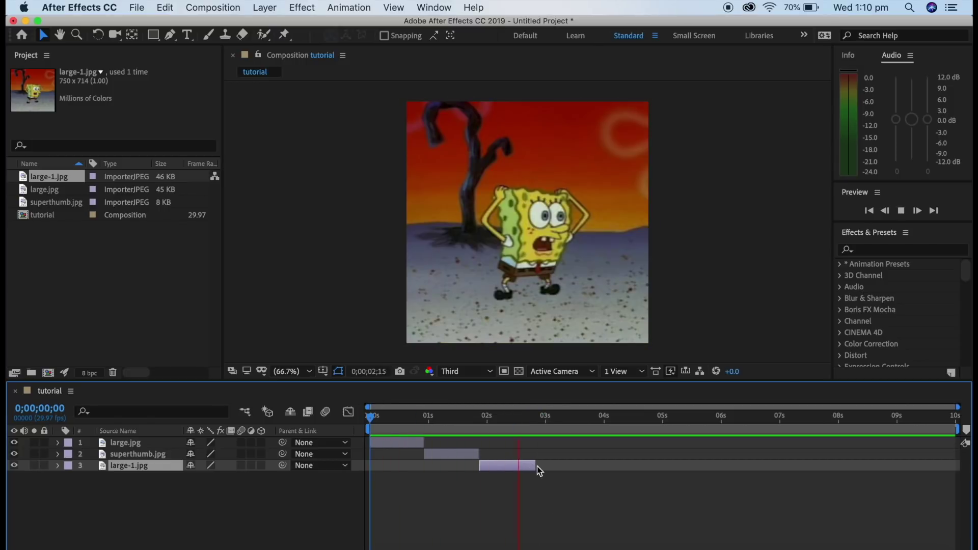
# Step: Enable composition motion blur and switch it on for layers 1–3
pyautogui.click(569, 417)
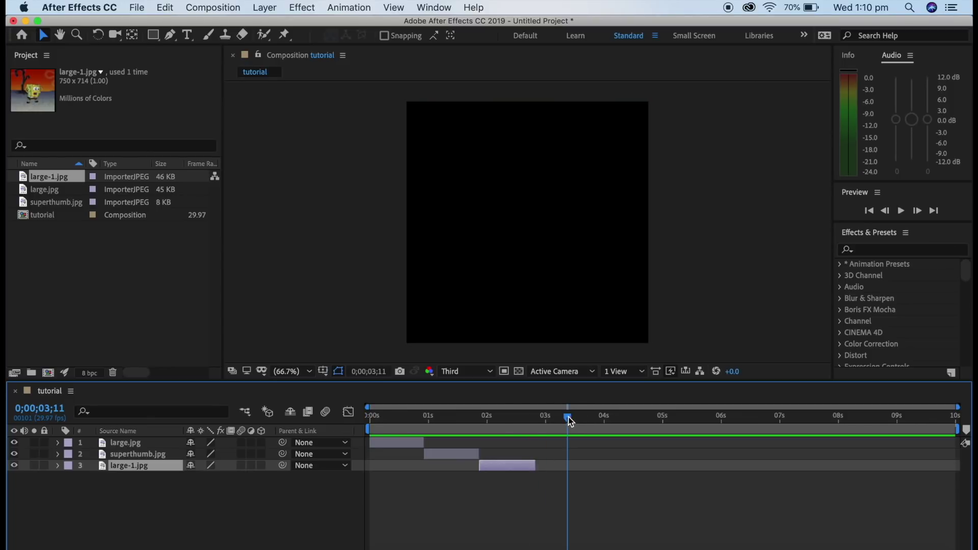
pyautogui.moveTo(568, 419); pyautogui.dragTo(338, 377)
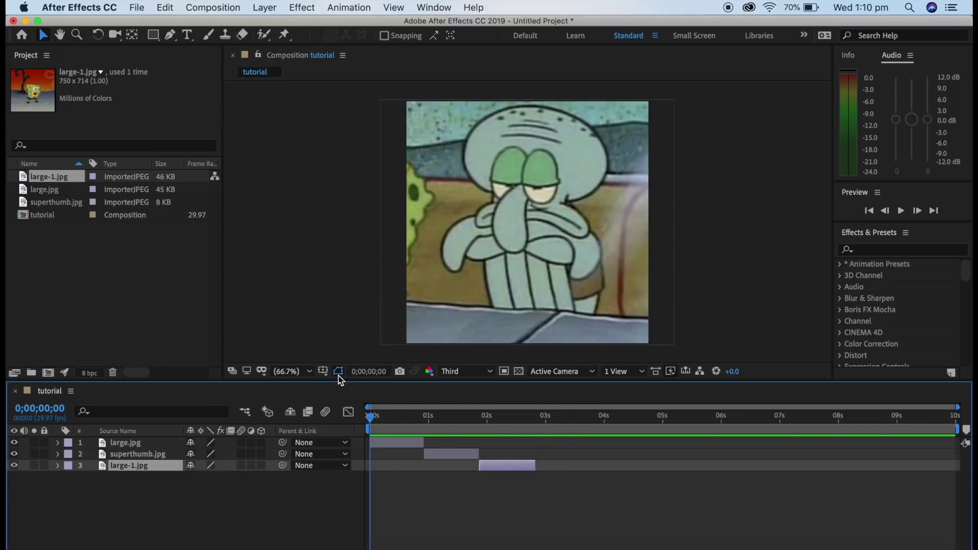
pyautogui.click(326, 412)
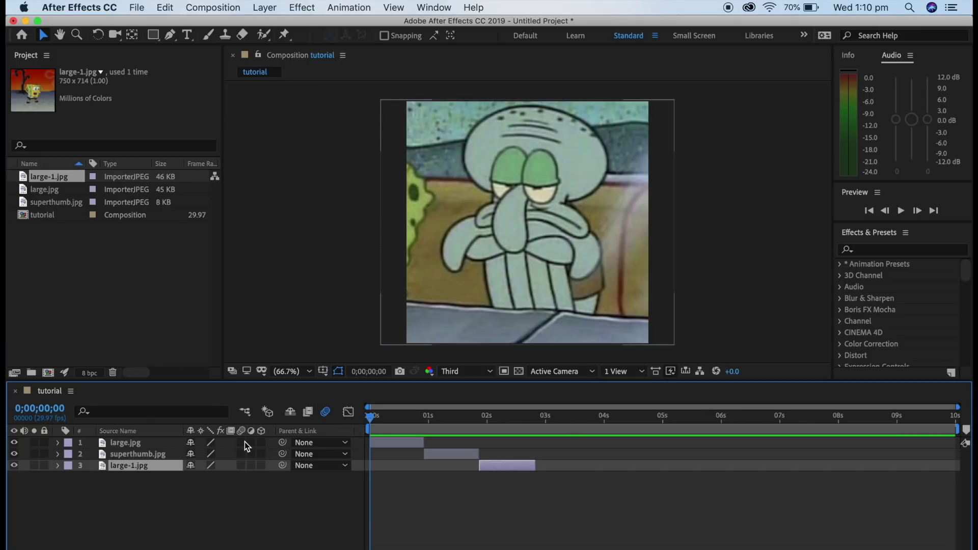
pyautogui.moveTo(243, 442); pyautogui.dragTo(240, 465)
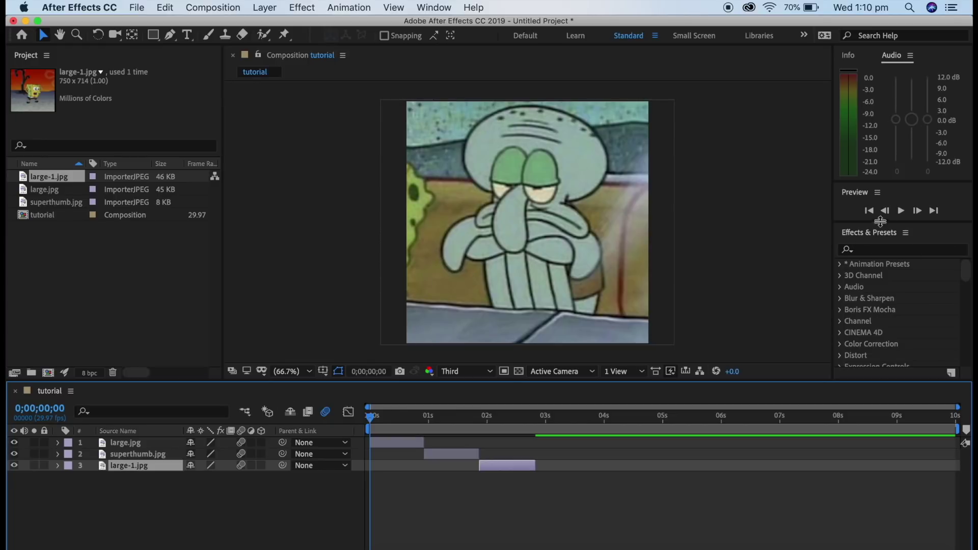
# Step: Apply Motion Tile to large.jpg with Output Width and Height 300
pyautogui.click(876, 250)
pyautogui.write('motion tile')
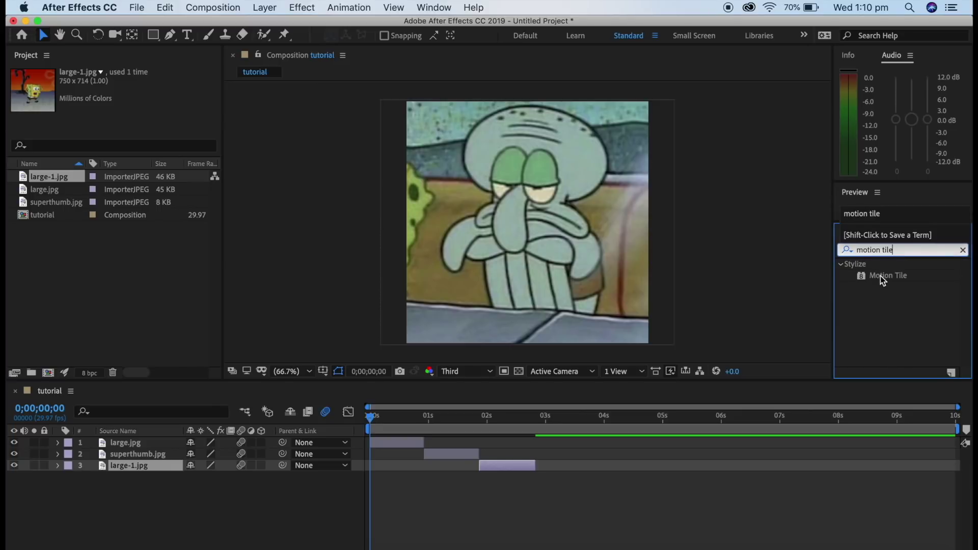
pyautogui.moveTo(881, 276); pyautogui.dragTo(396, 442)
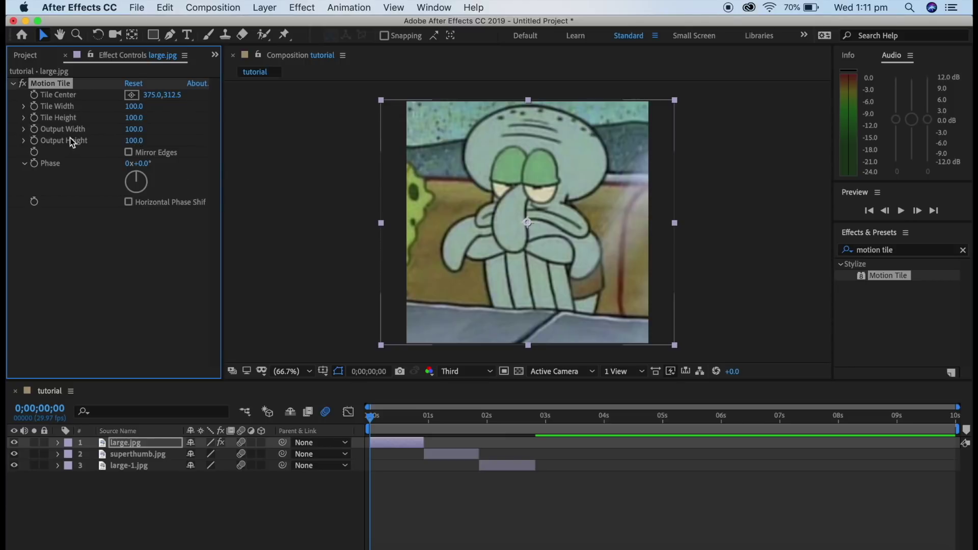
pyautogui.click(134, 129)
pyautogui.write('300')
pyautogui.press('Return')
pyautogui.click(139, 141)
pyautogui.write('300')
pyautogui.press('Return')
# Step: Turn on Mirror Edges and scale the tiled large.jpg up to fill the frame
pyautogui.press('s')
pyautogui.moveTo(214, 454); pyautogui.dragTo(183, 455)
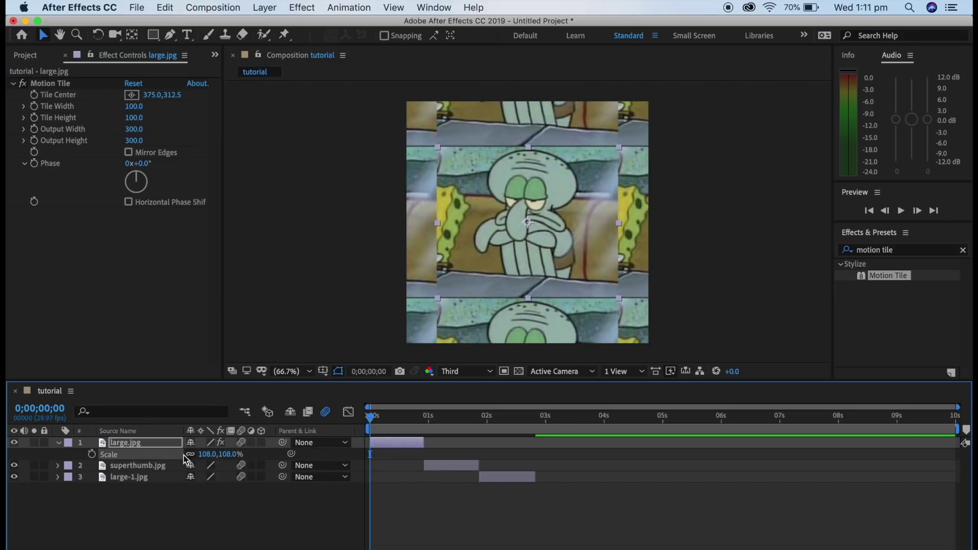
pyautogui.click(128, 153)
pyautogui.click(128, 153)
pyautogui.click(129, 152)
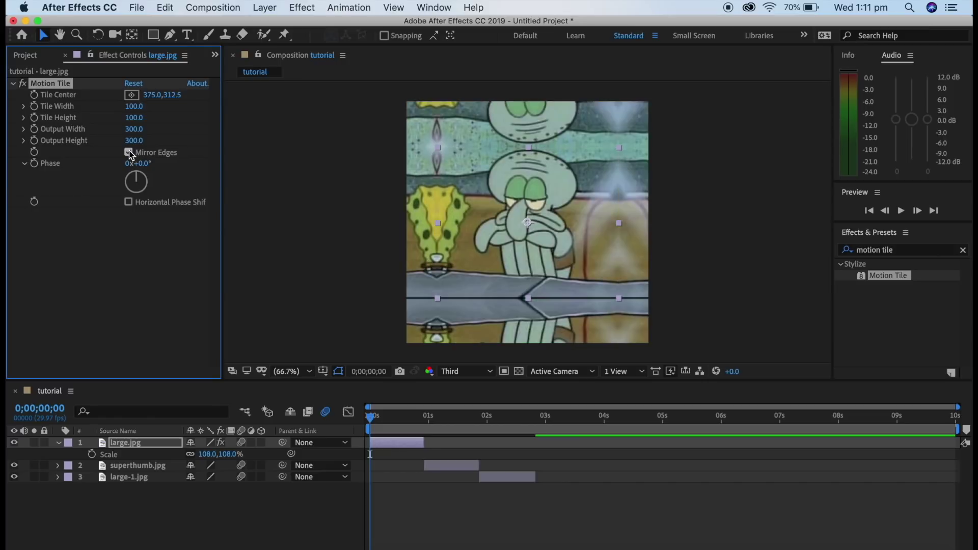
pyautogui.moveTo(226, 454); pyautogui.dragTo(302, 484)
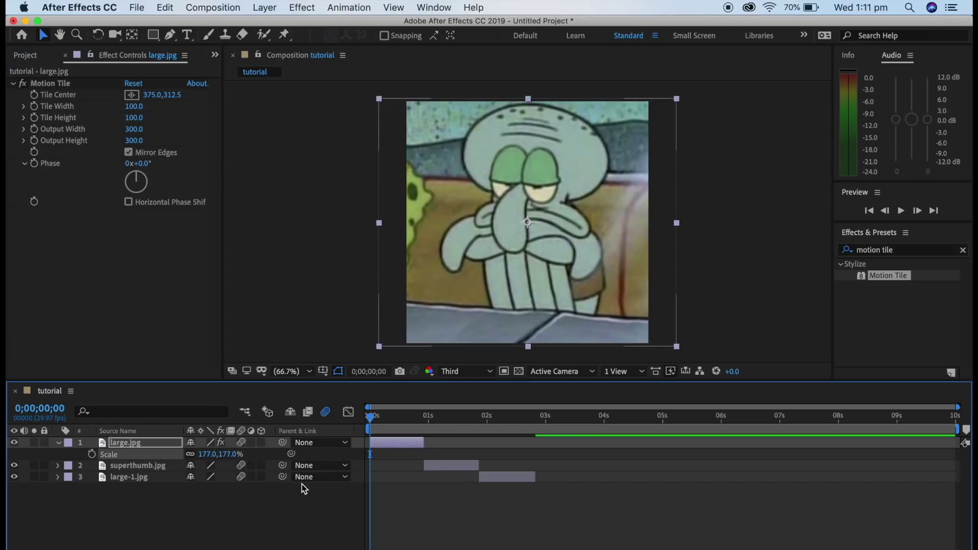
pyautogui.press('s')
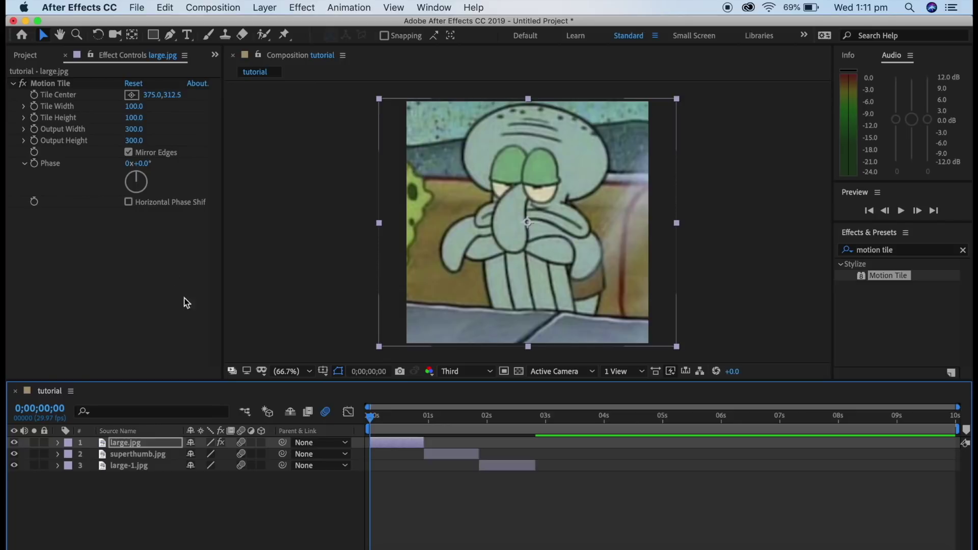
# Step: Copy the Motion Tile effect and paste it onto superthumb.jpg and large-1.jpg
pyautogui.click(67, 87)
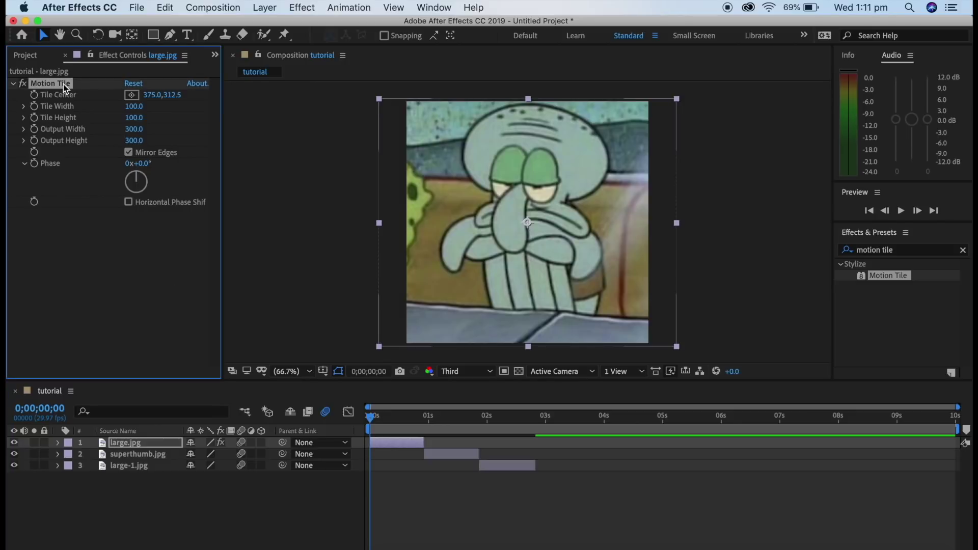
pyautogui.hotkey('ctrl', 'c')
pyautogui.hotkey('ctrl', 'Down')
pyautogui.click(490, 436)
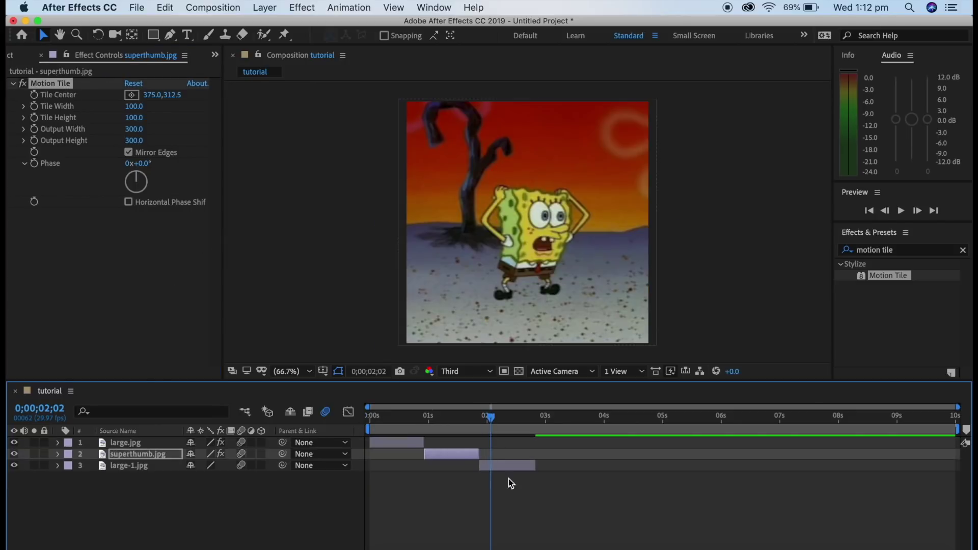
pyautogui.hotkey('ctrl', 'v')
pyautogui.click(511, 468)
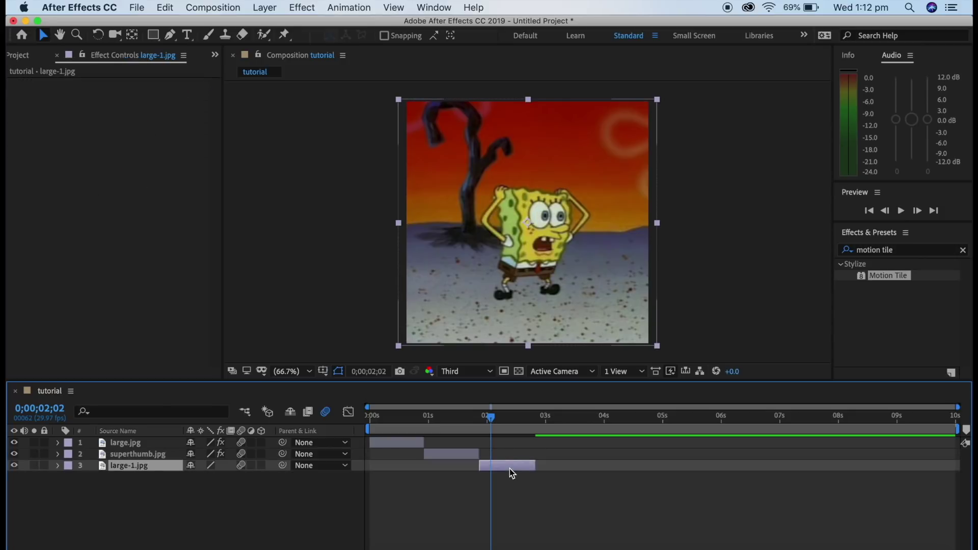
pyautogui.hotkey('ctrl', 'v')
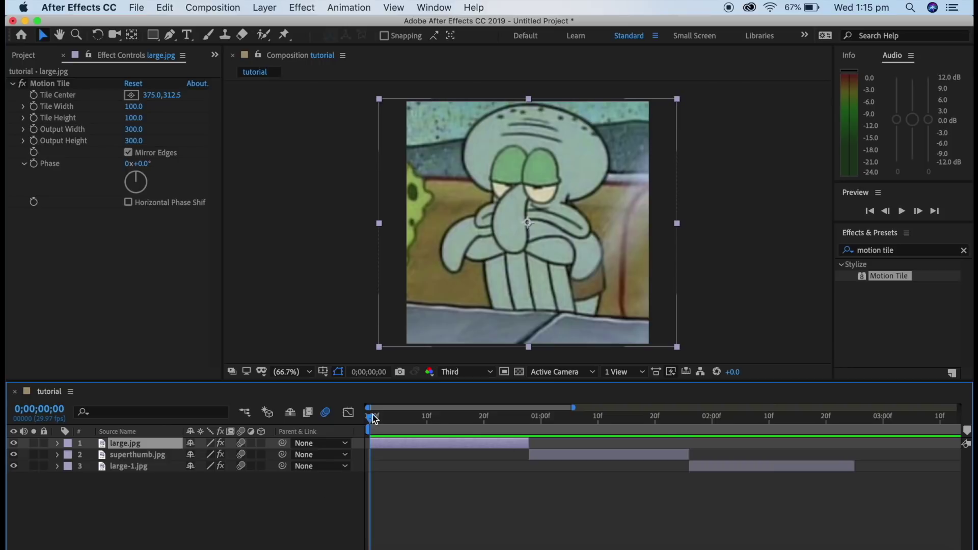
# Step: Show large.jpg's Rotation and set its first keyframe at 0;00;00;27
pyautogui.moveTo(370, 416); pyautogui.dragTo(530, 418)
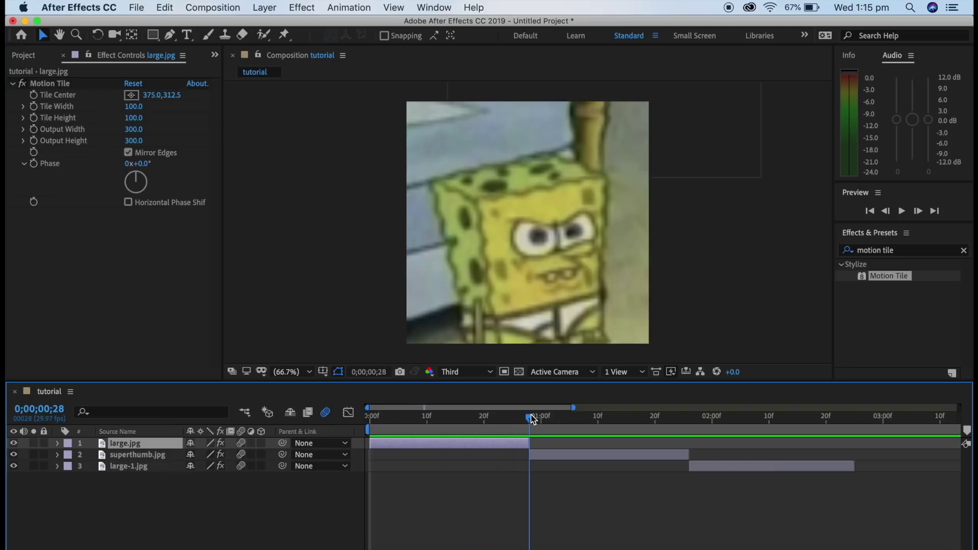
pyautogui.click(887, 211)
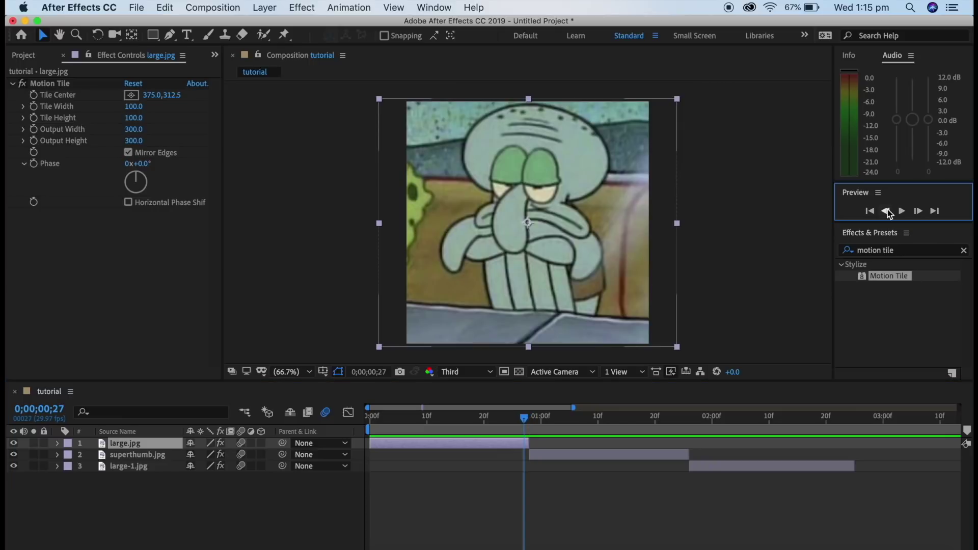
pyautogui.click(522, 445)
pyautogui.press('r')
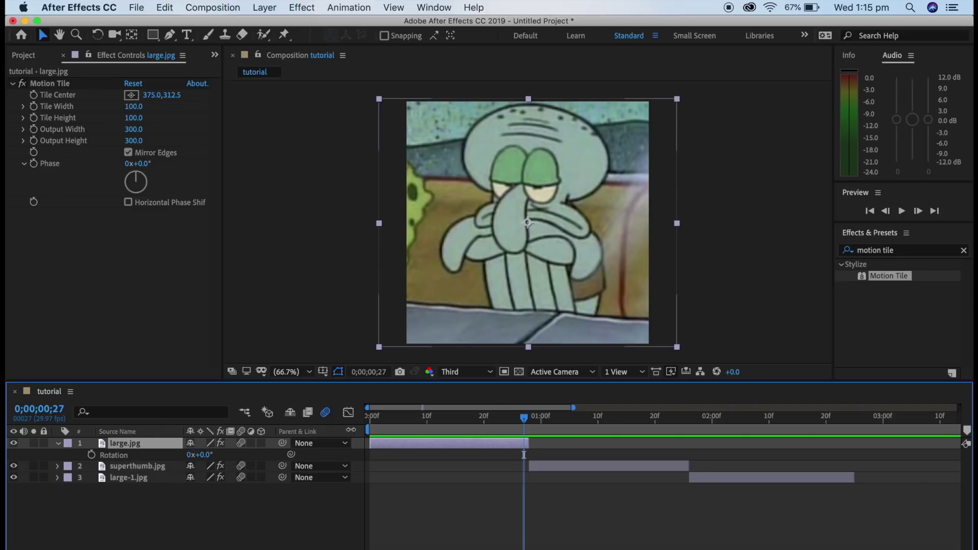
pyautogui.click(92, 455)
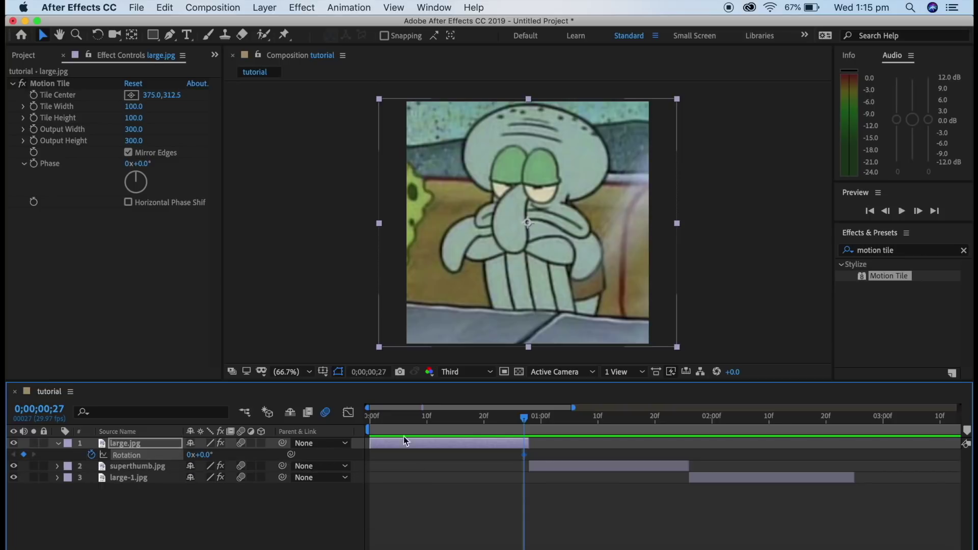
# Step: Add a 0° Rotation keyframe at frame 18 and set Rotation to 90° at frame 27
pyautogui.moveTo(525, 422); pyautogui.dragTo(474, 423)
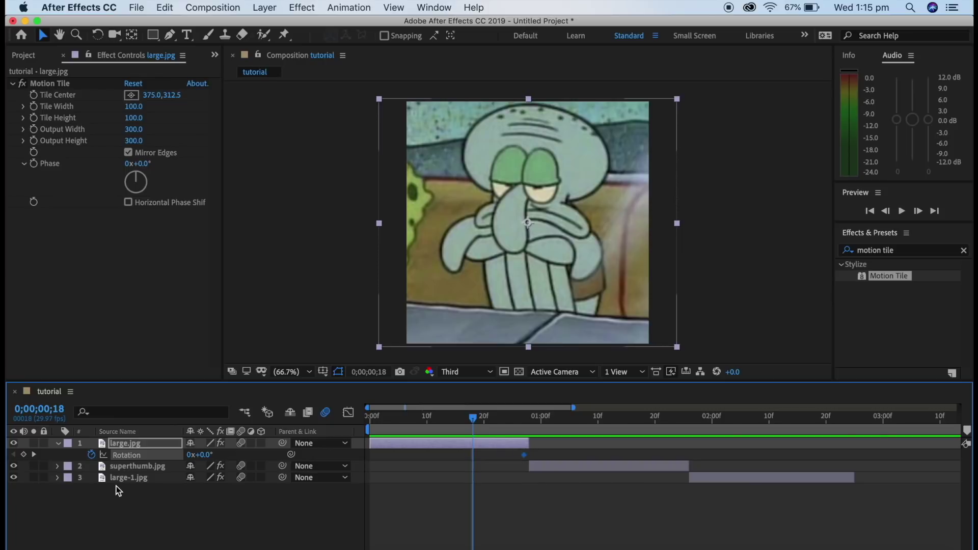
pyautogui.click(24, 454)
pyautogui.moveTo(472, 418); pyautogui.dragTo(524, 421)
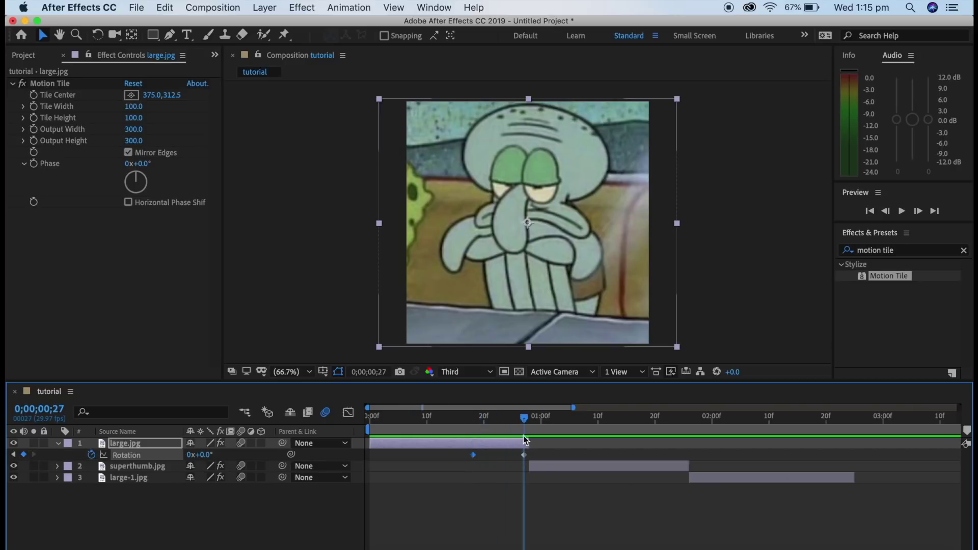
pyautogui.click(525, 456)
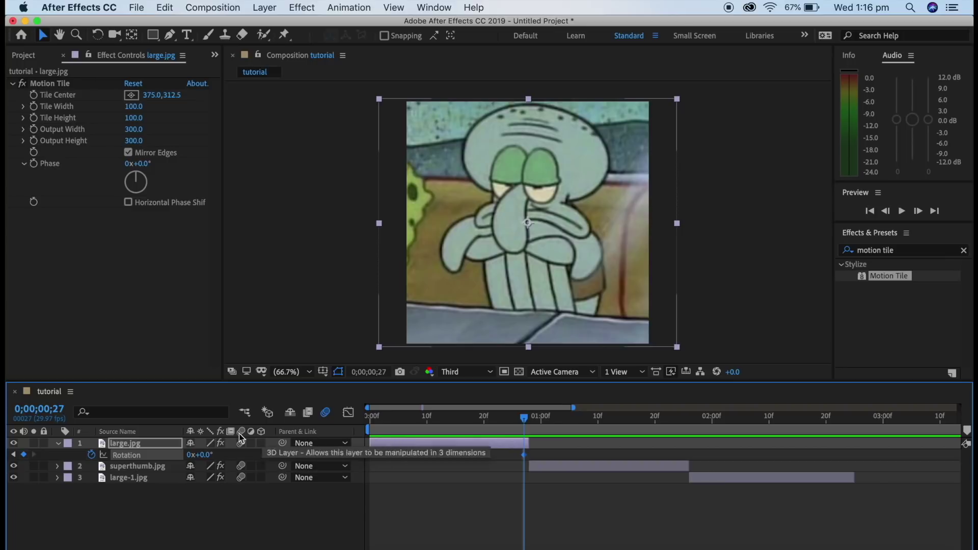
pyautogui.moveTo(206, 459); pyautogui.dragTo(270, 460)
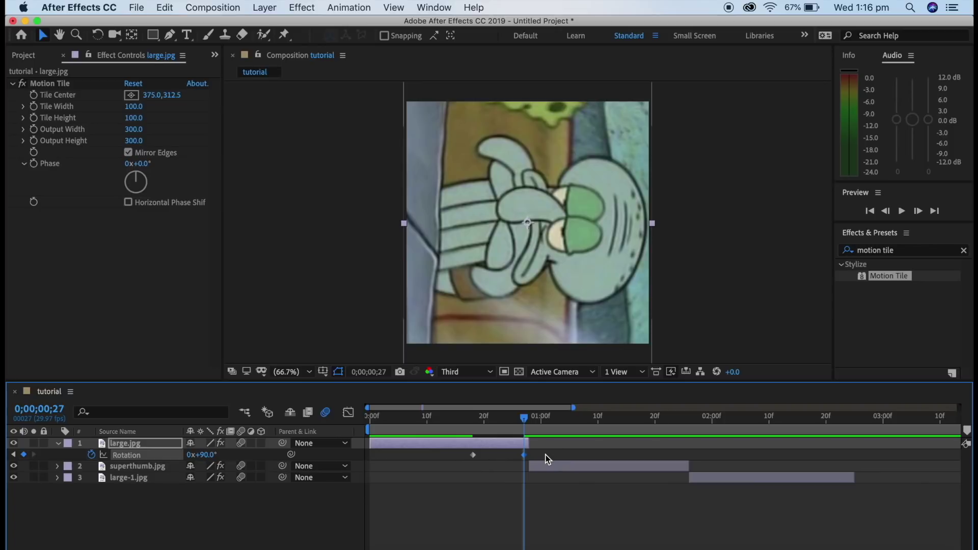
pyautogui.moveTo(542, 453); pyautogui.dragTo(463, 457)
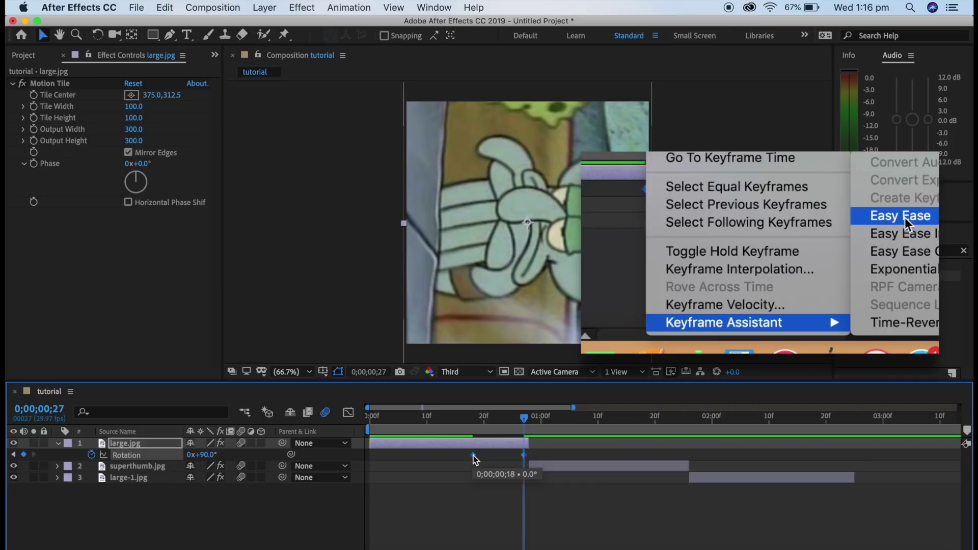
# Step: Apply Easy Ease to both of large.jpg's Rotation keyframes at frames 18 and 27
pyautogui.rightClick(474, 455)
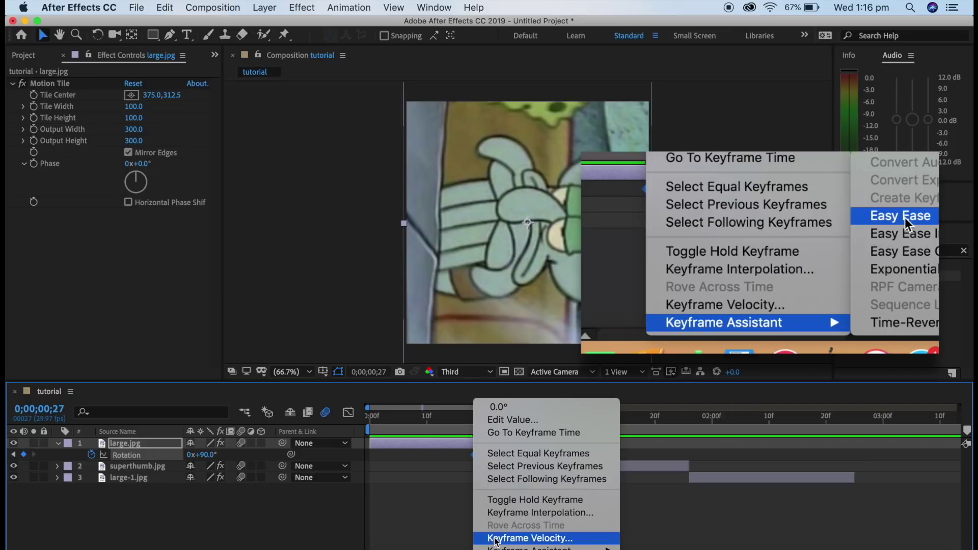
pyautogui.moveTo(494, 547)
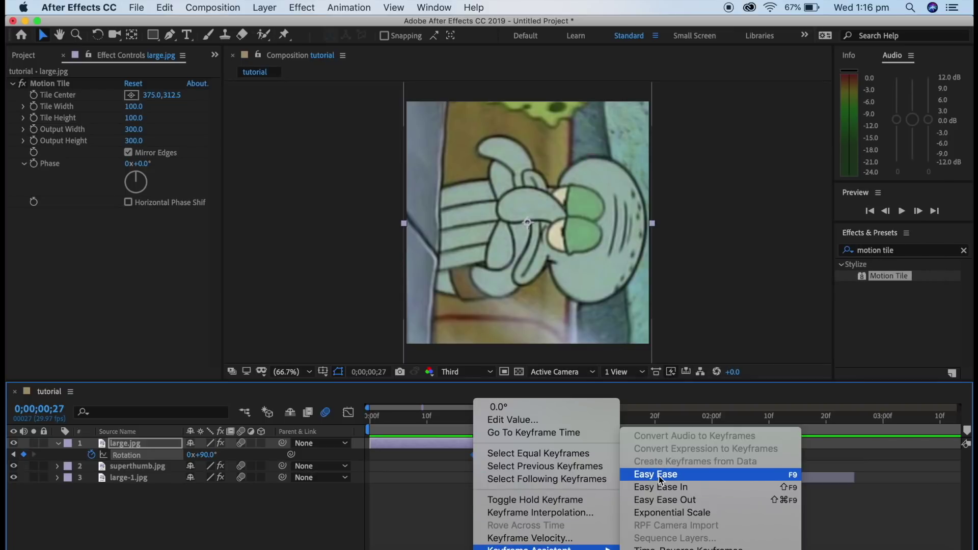
pyautogui.click(659, 474)
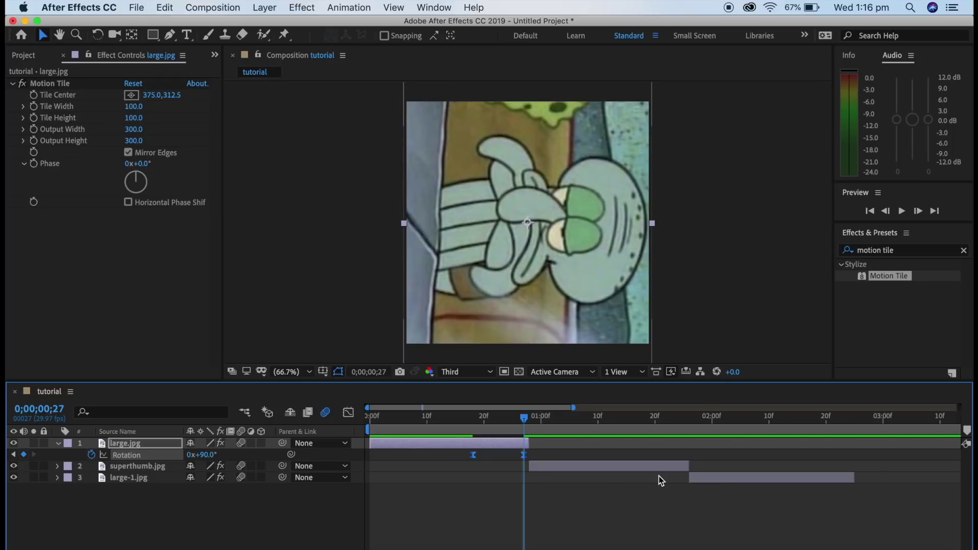
pyautogui.click(348, 414)
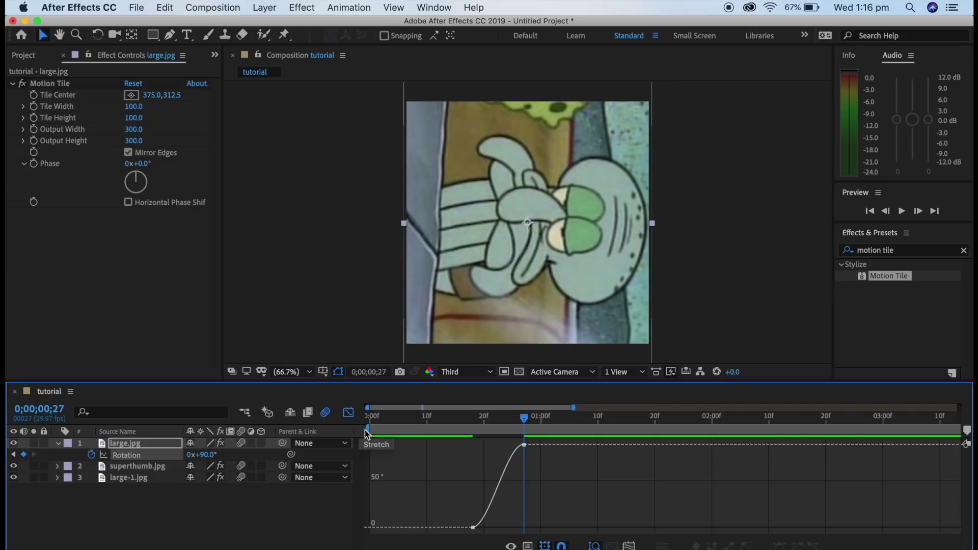
# Step: In the value graph, drag large.jpg's second Rotation handle so it whips sharply into 90°
pyautogui.click(512, 546)
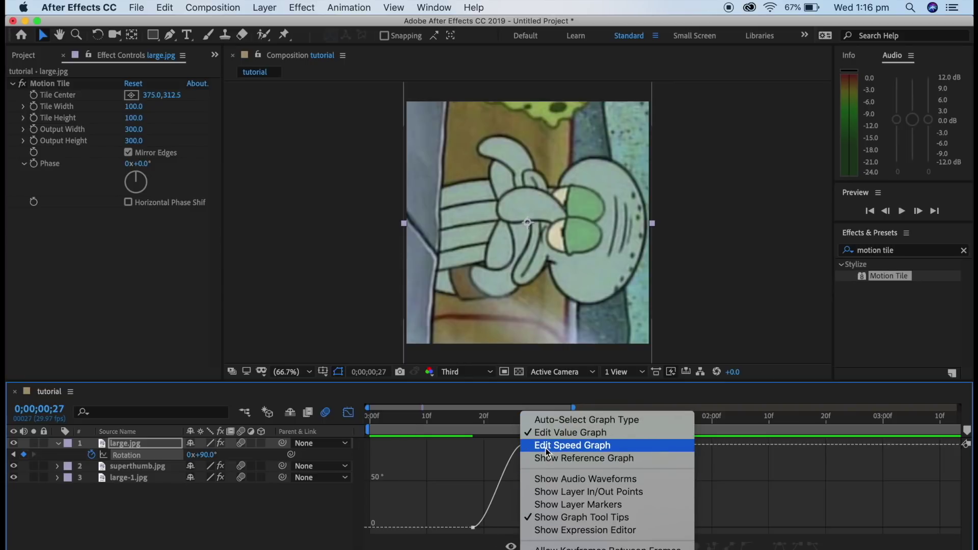
pyautogui.click(474, 500)
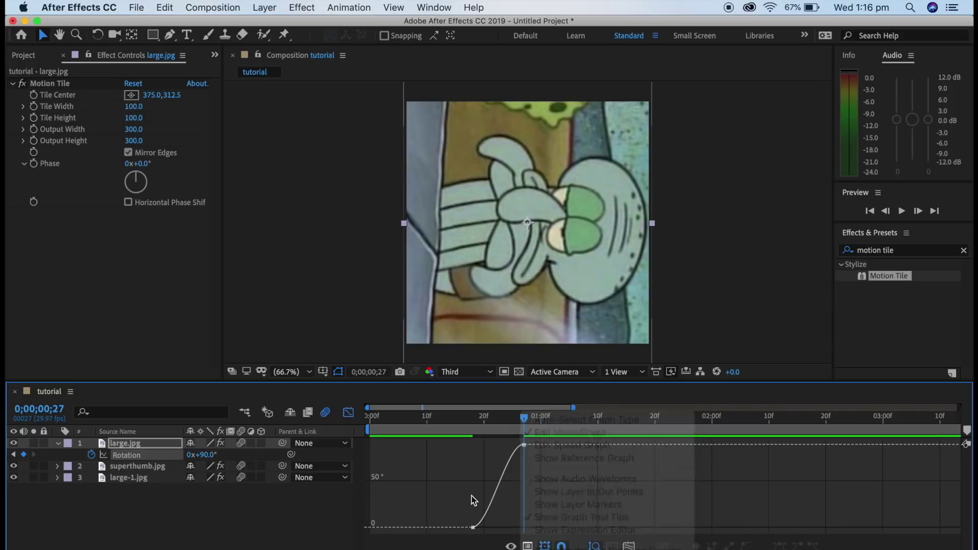
pyautogui.moveTo(473, 527)
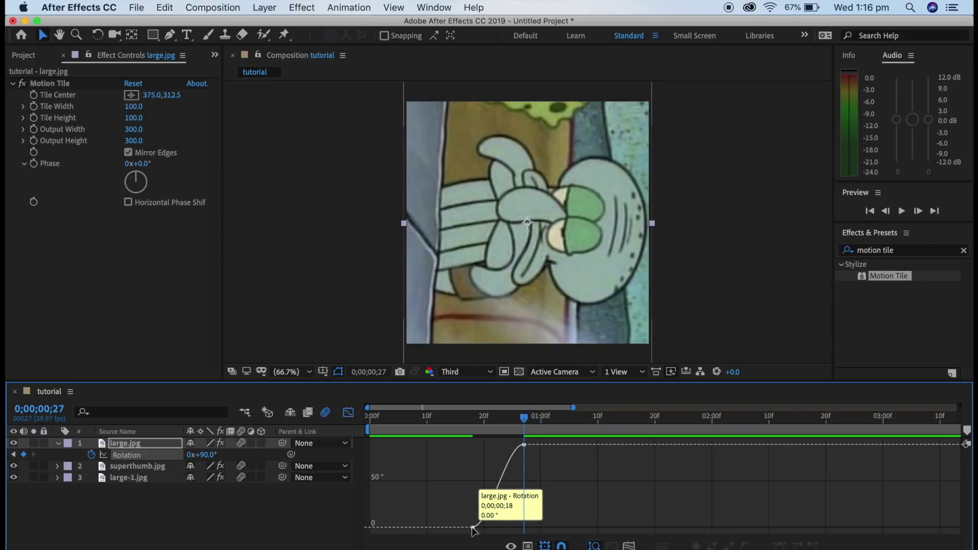
pyautogui.click(473, 527)
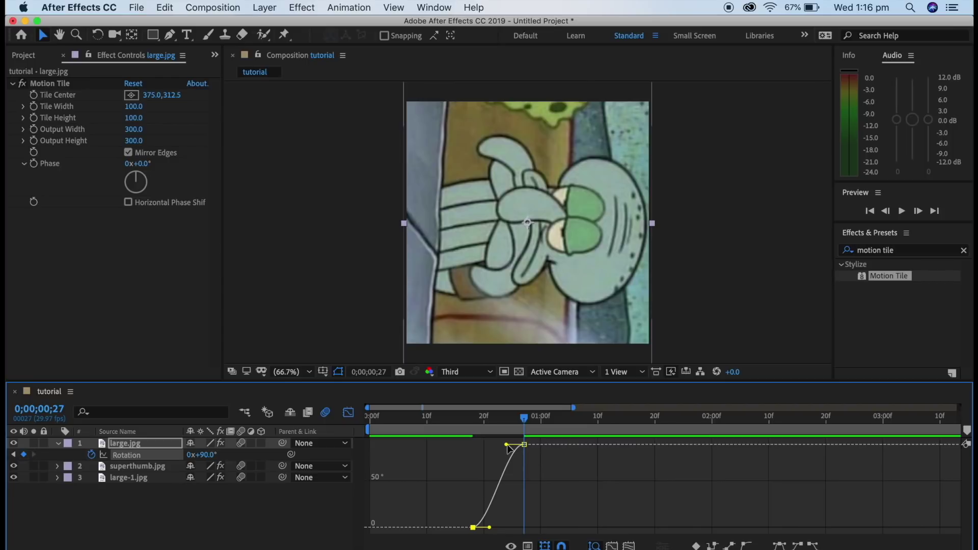
pyautogui.moveTo(507, 445); pyautogui.dragTo(511, 529)
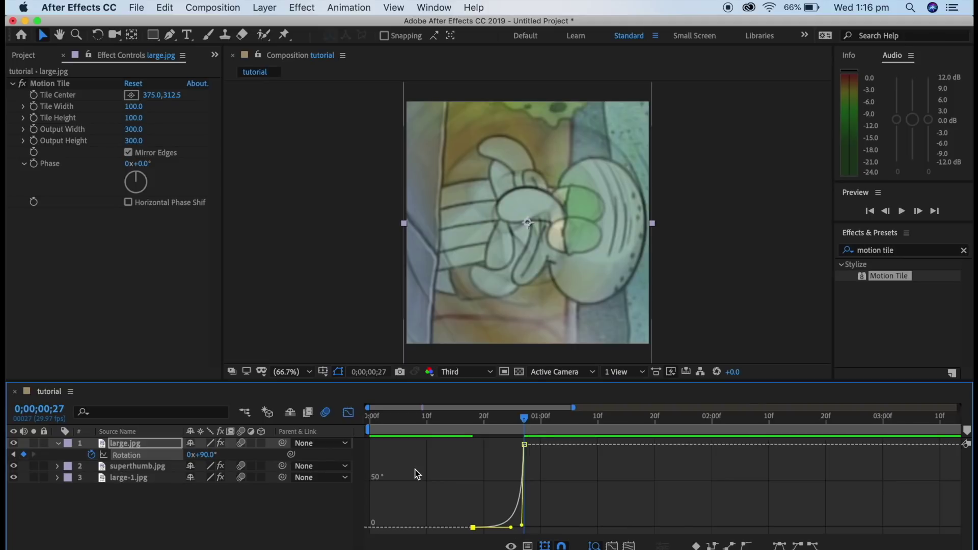
pyautogui.click(348, 412)
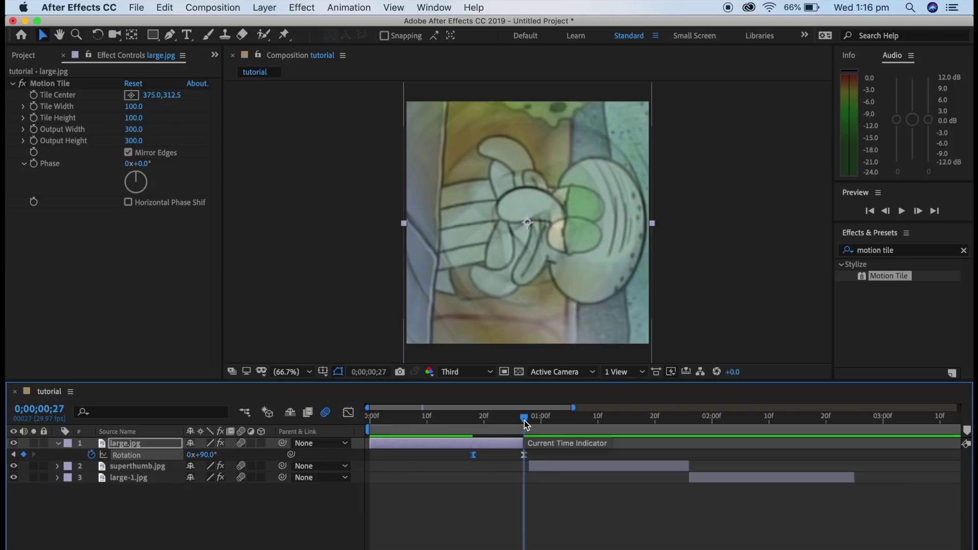
pyautogui.moveTo(524, 418); pyautogui.dragTo(495, 419)
# Step: Preview the composition, then rotate superthumb.jpg to -91° at 0;00;00;28
pyautogui.press('space')
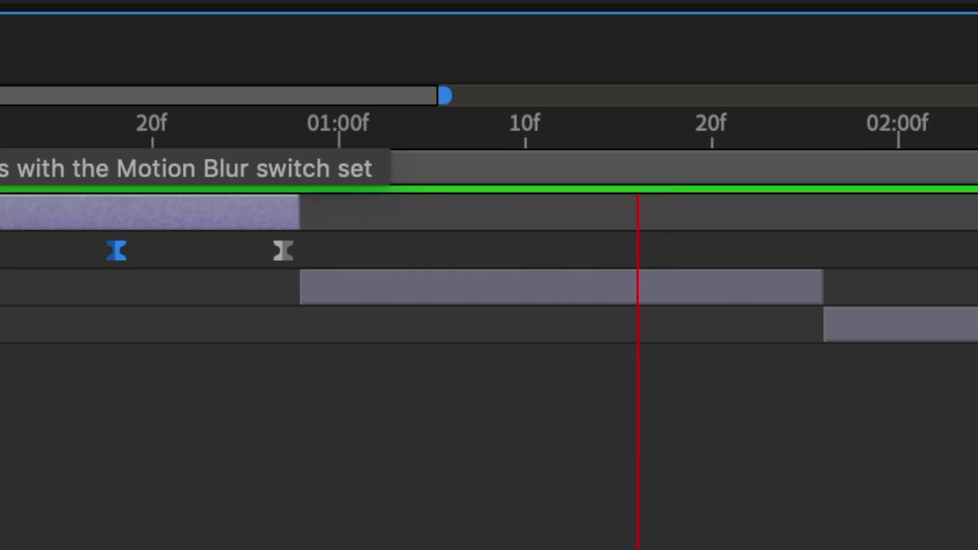
pyautogui.press('space')
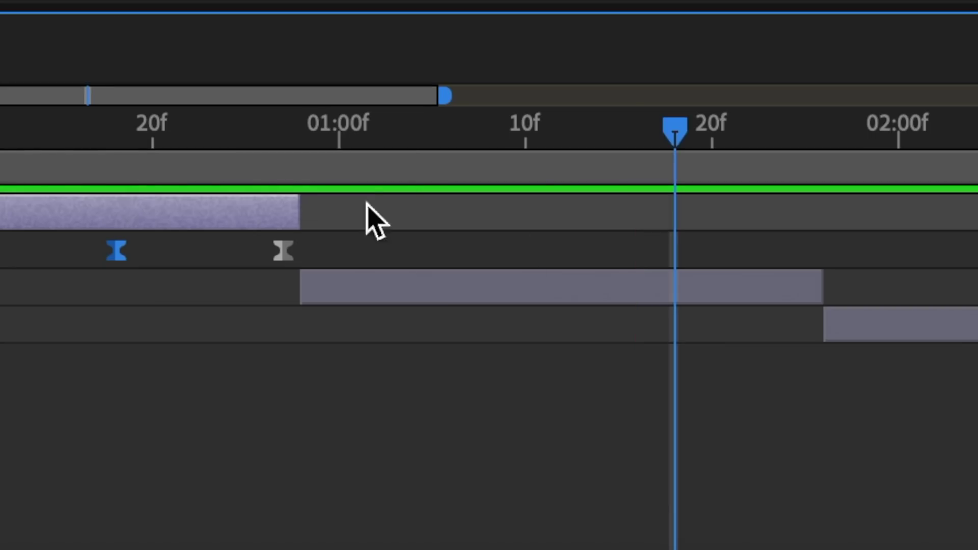
pyautogui.moveTo(680, 126); pyautogui.dragTo(311, 122)
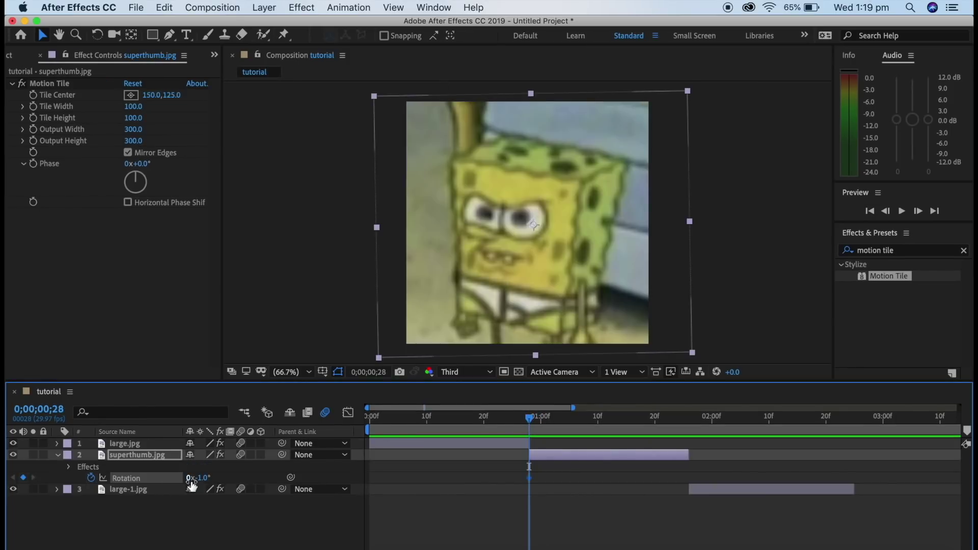
pyautogui.moveTo(193, 479); pyautogui.dragTo(149, 485)
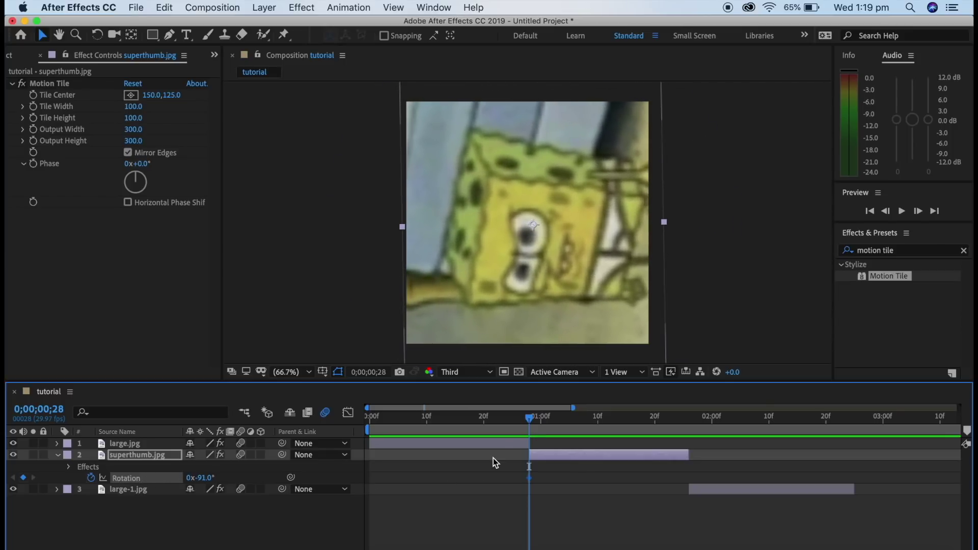
# Step: Add a 0° Rotation keyframe for superthumb.jpg at 0;00;01;15 and select both keyframes
pyautogui.moveTo(531, 421); pyautogui.dragTo(626, 418)
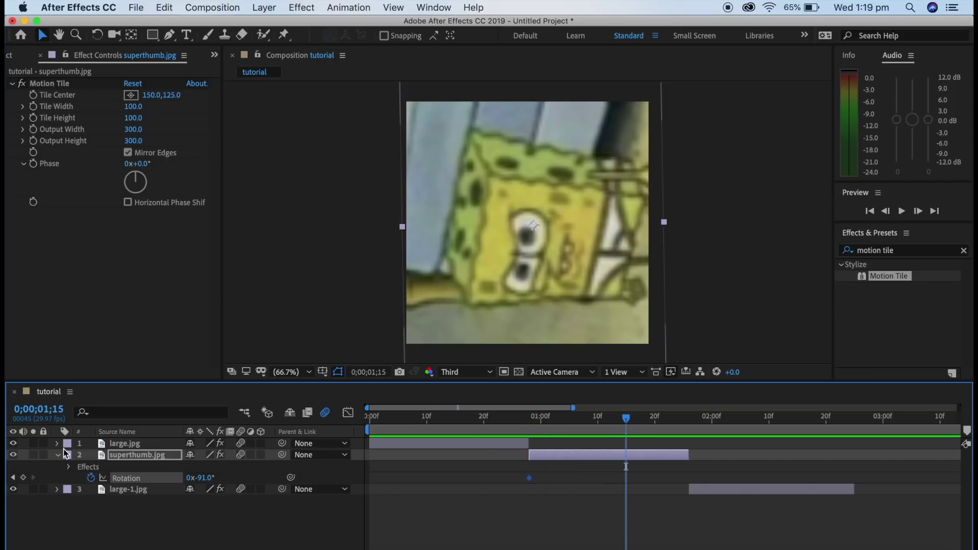
pyautogui.click(23, 477)
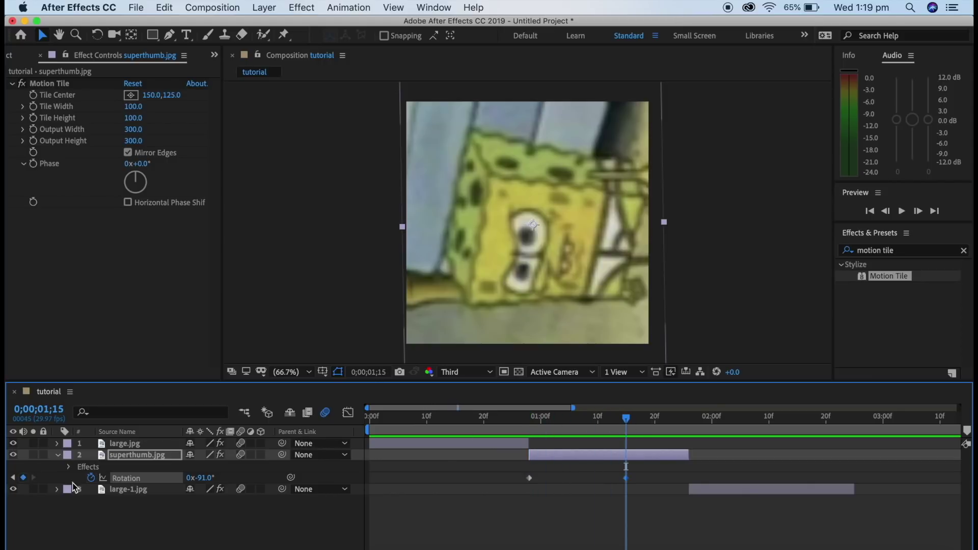
pyautogui.click(204, 478)
pyautogui.write('0')
pyautogui.press('Return')
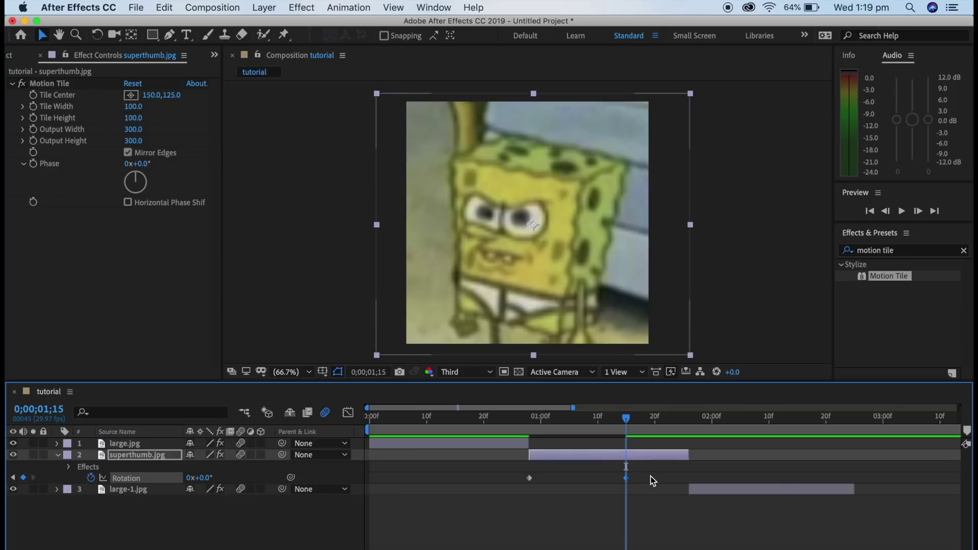
pyautogui.moveTo(651, 475); pyautogui.dragTo(517, 482)
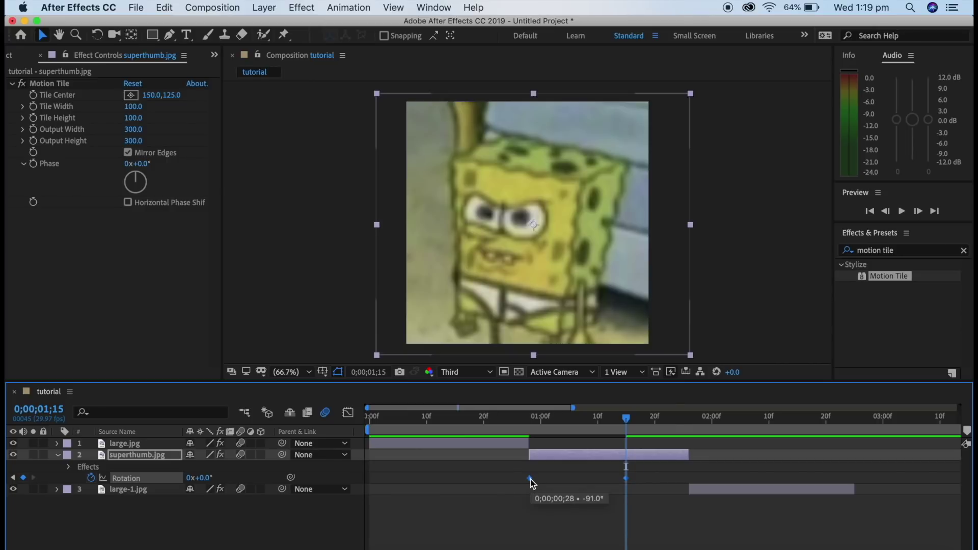
pyautogui.rightClick(531, 479)
# Step: Ease superthumb.jpg's Rotation keyframes, shaping the curve to start sharply and settle slowly into 0°
pyautogui.moveTo(586, 547)
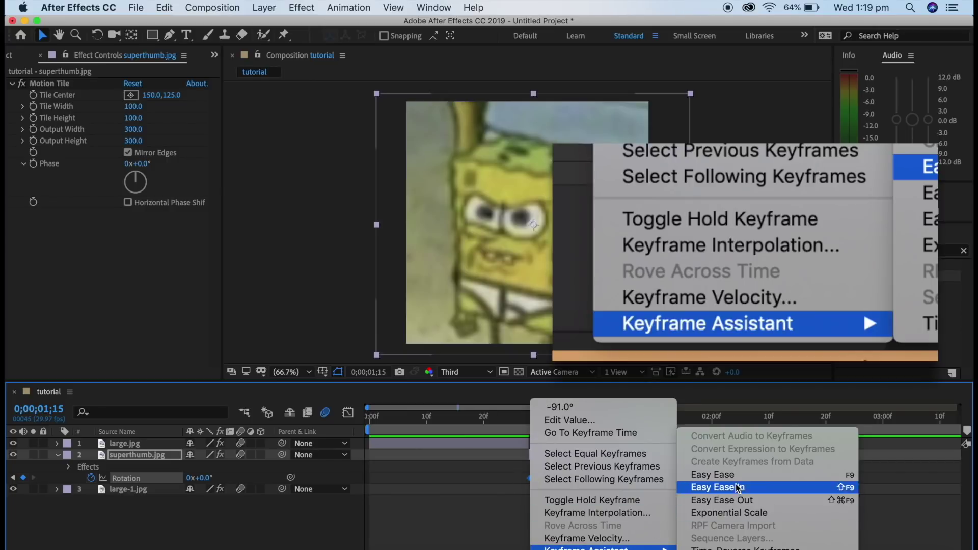
pyautogui.click(739, 488)
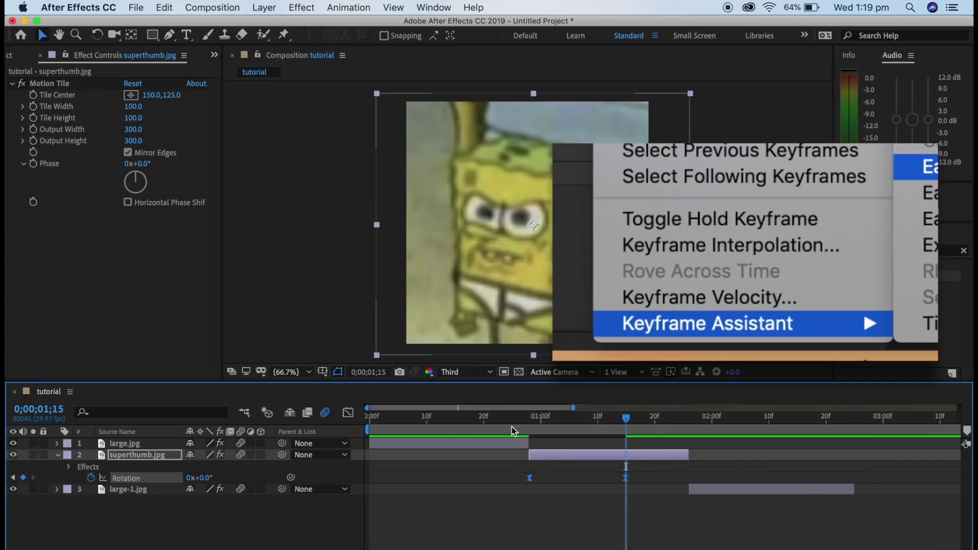
pyautogui.click(348, 412)
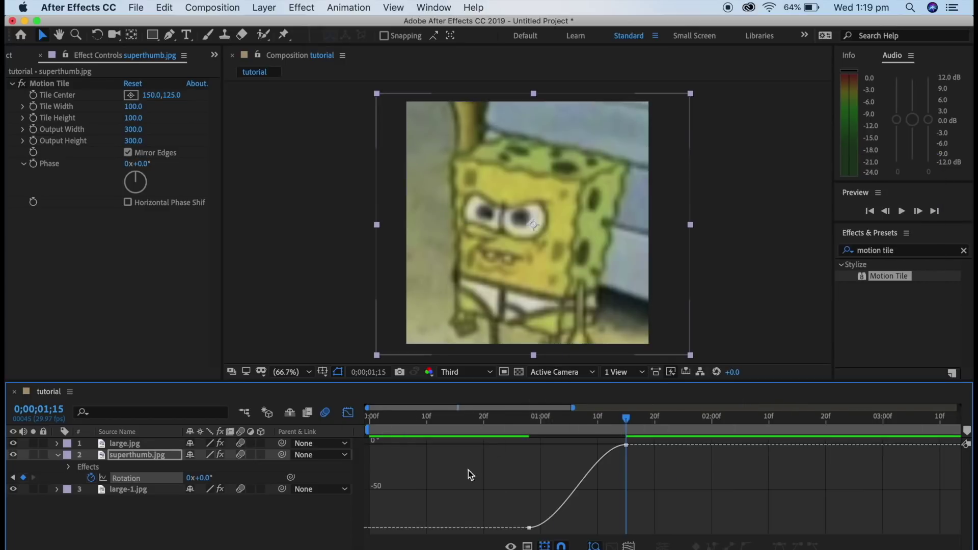
pyautogui.click(530, 528)
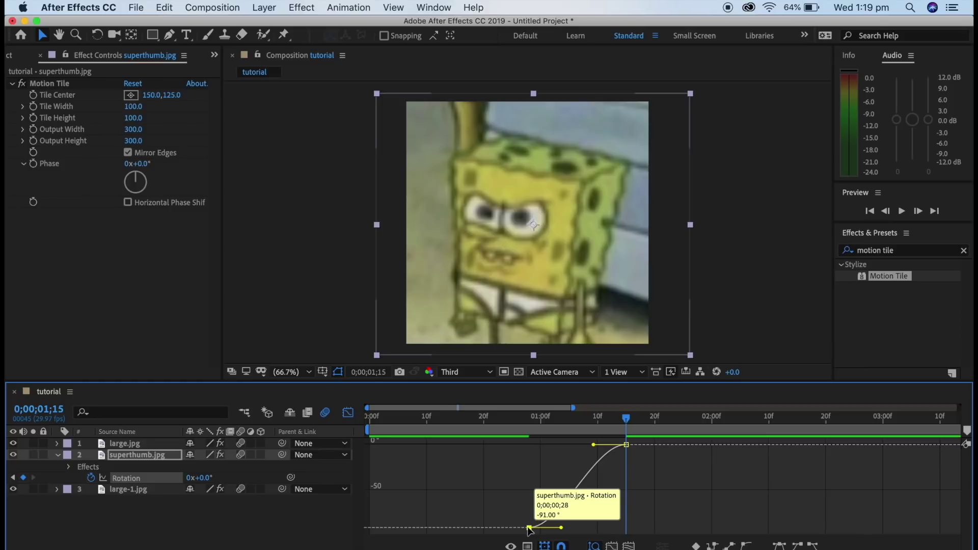
pyautogui.moveTo(561, 528); pyautogui.dragTo(494, 451)
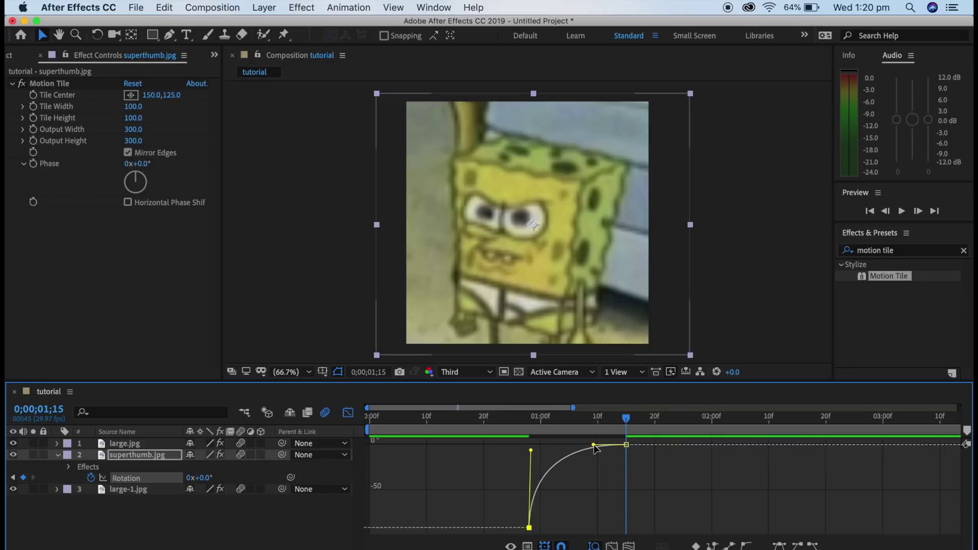
pyautogui.moveTo(596, 449); pyautogui.dragTo(545, 451)
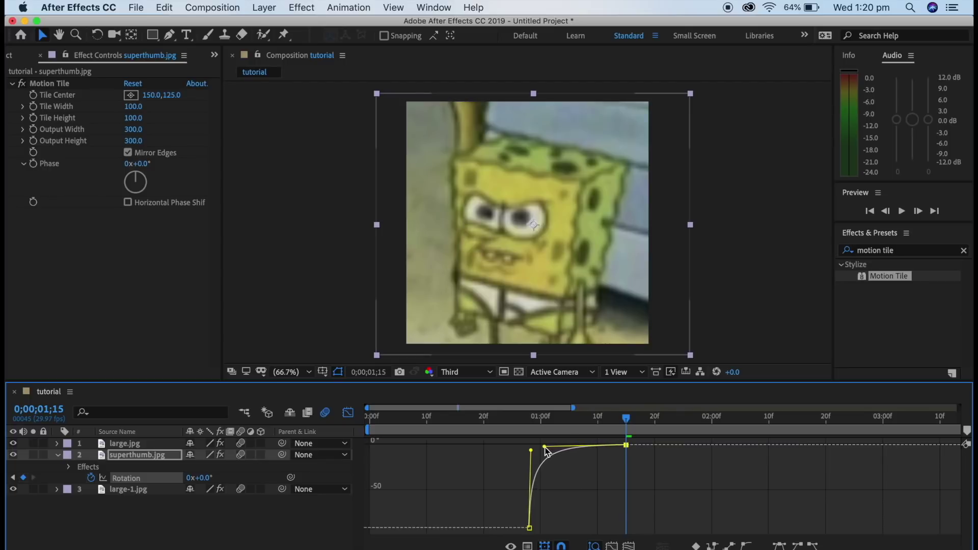
pyautogui.click(349, 413)
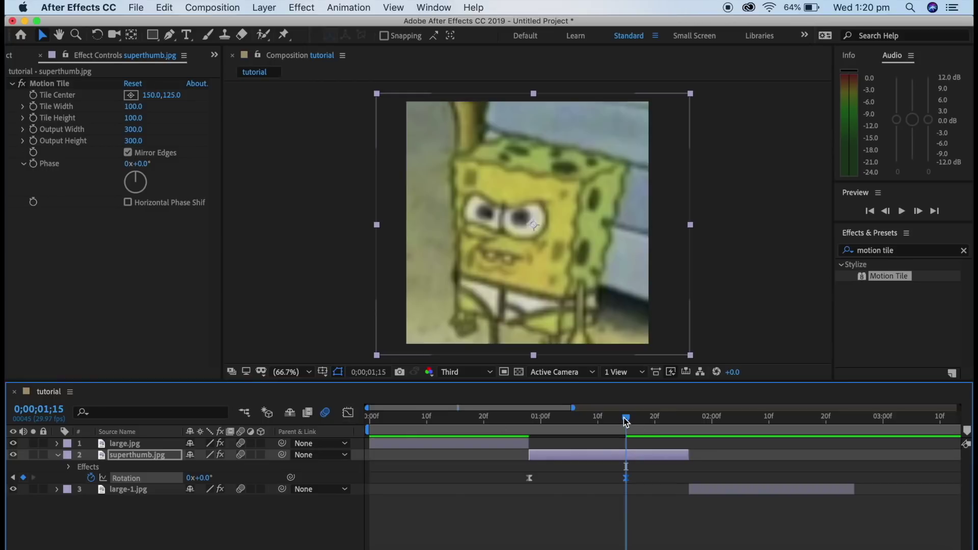
pyautogui.moveTo(626, 421); pyautogui.dragTo(529, 421)
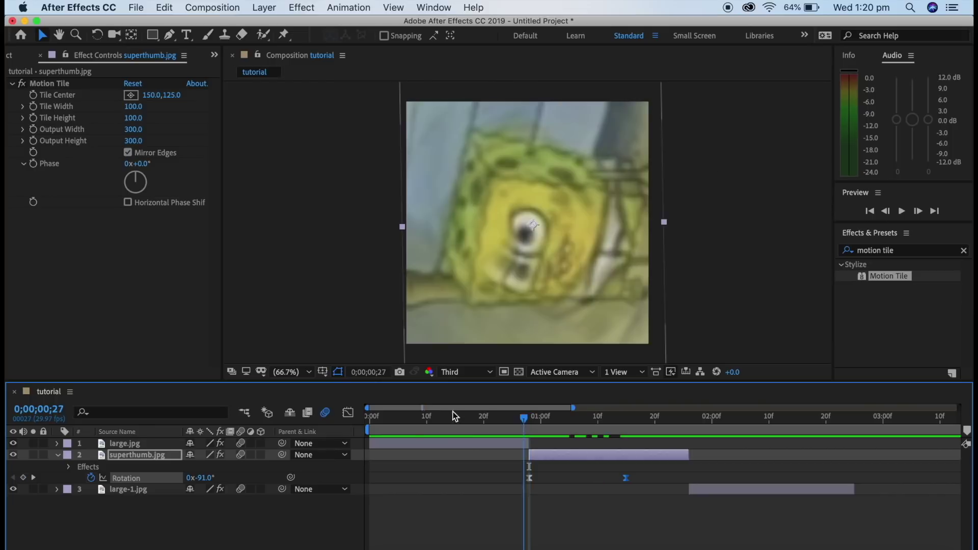
# Step: Move superthumb.jpg's final 0° Rotation keyframe later to about 0;00;01;23 and preview
pyautogui.press('space')
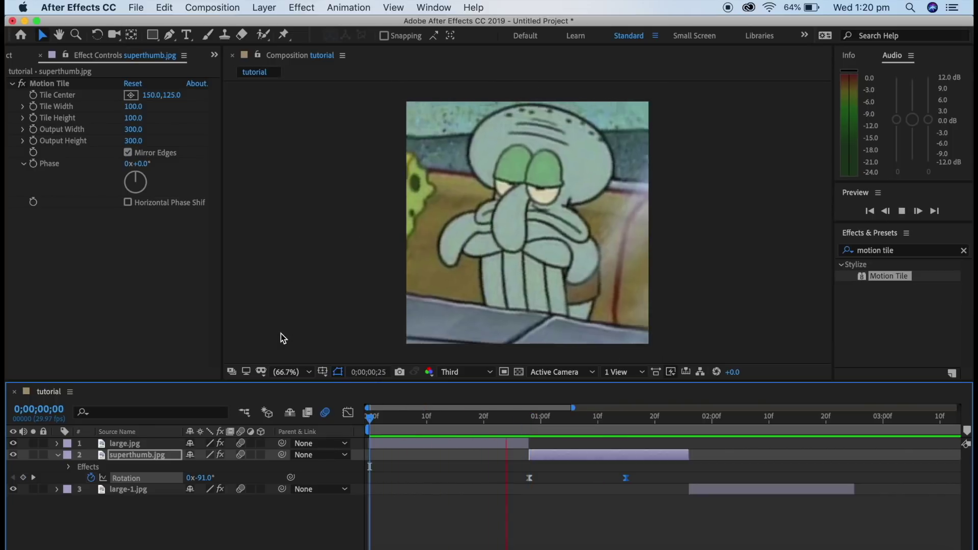
pyautogui.press('space')
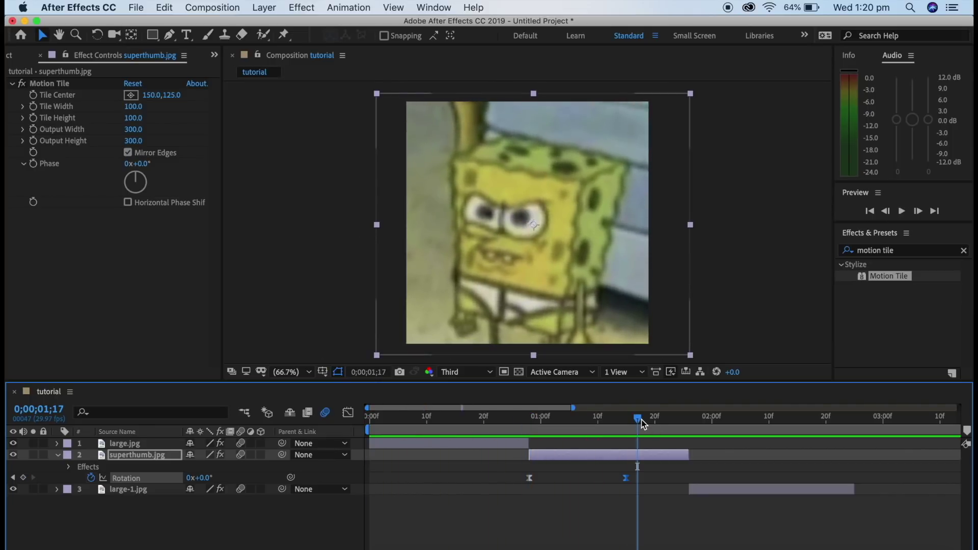
pyautogui.moveTo(641, 420); pyautogui.dragTo(533, 437)
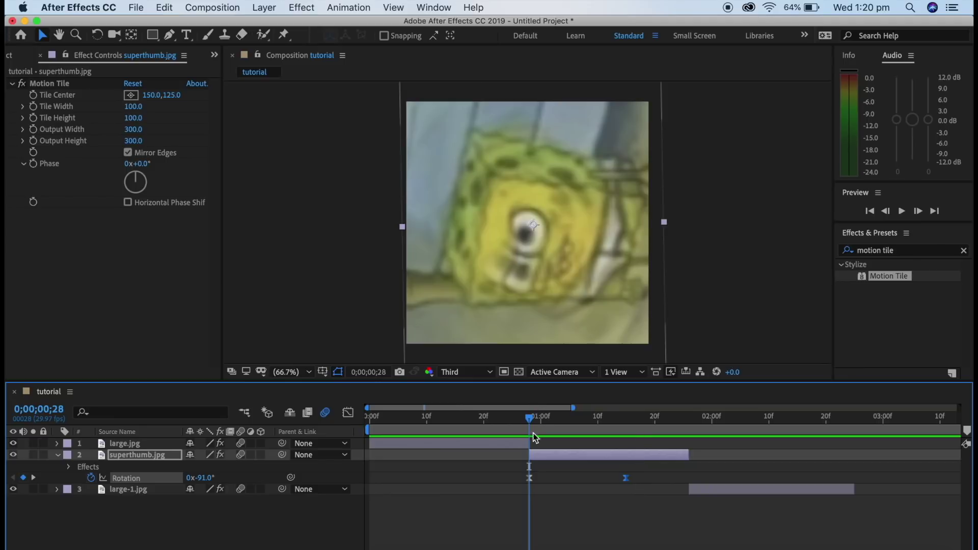
pyautogui.click(529, 477)
pyautogui.moveTo(627, 478); pyautogui.dragTo(672, 479)
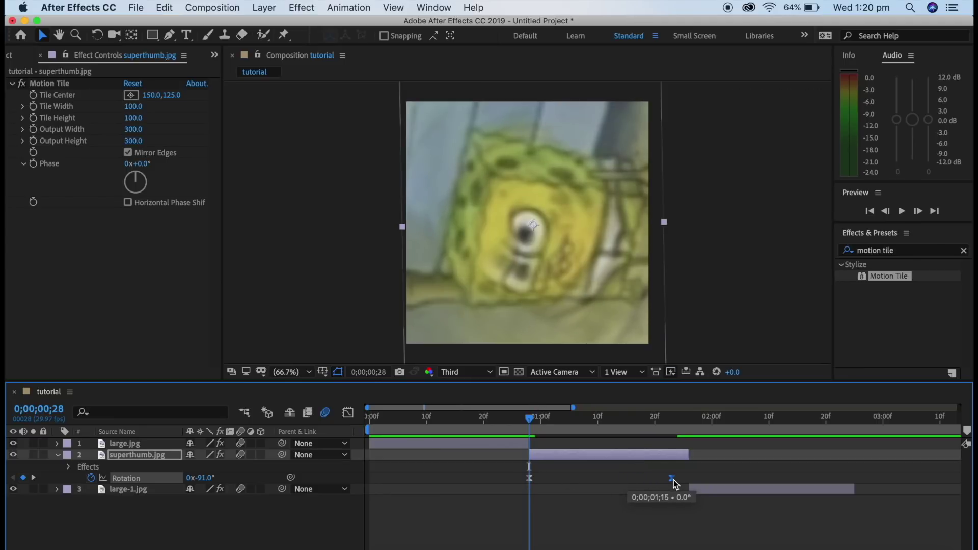
pyautogui.press('Home')
pyautogui.press('space')
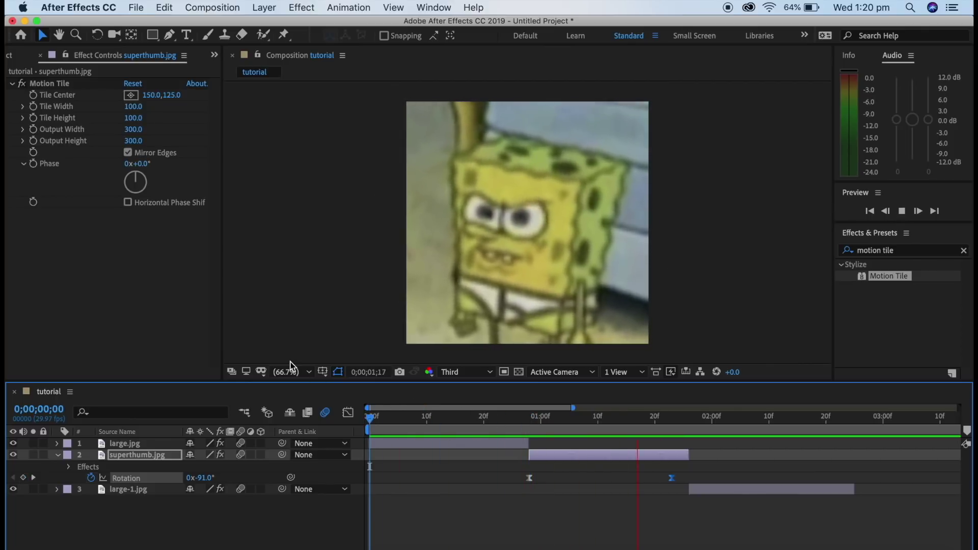
pyautogui.press('space')
pyautogui.moveTo(699, 424); pyautogui.dragTo(672, 421)
# Step: Lower the first Rotation keyframe's ease handle to the 0° line and preview the result
pyautogui.moveTo(688, 482); pyautogui.dragTo(491, 475)
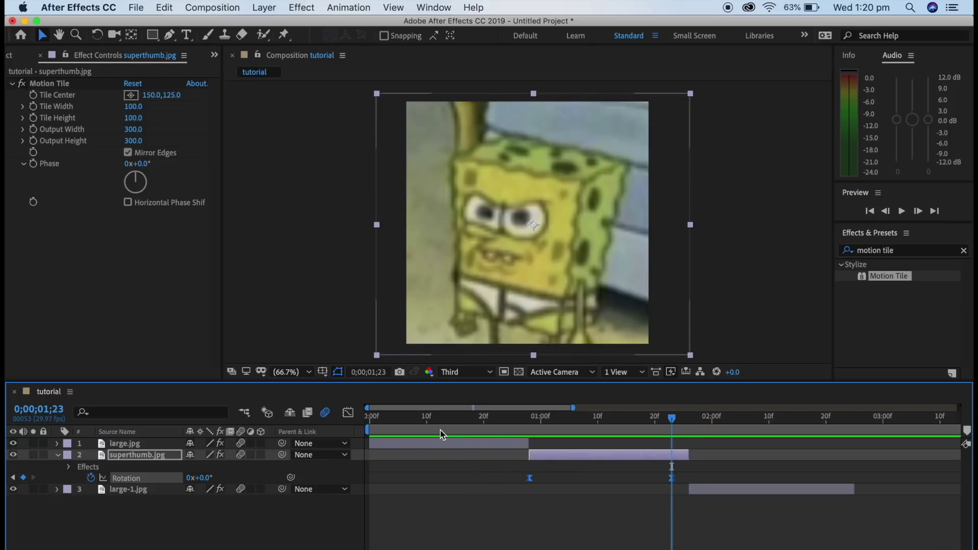
pyautogui.click(348, 413)
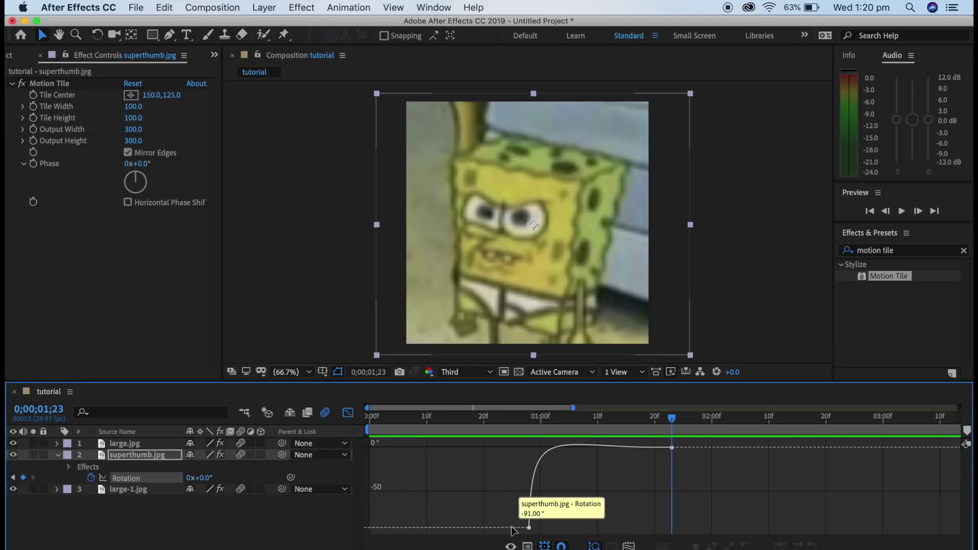
pyautogui.click(531, 488)
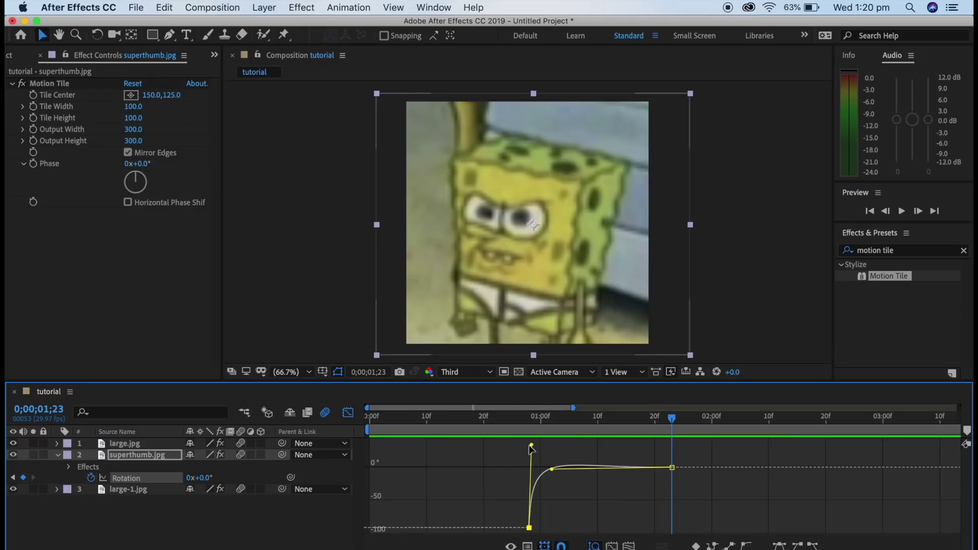
pyautogui.moveTo(531, 447); pyautogui.dragTo(531, 468)
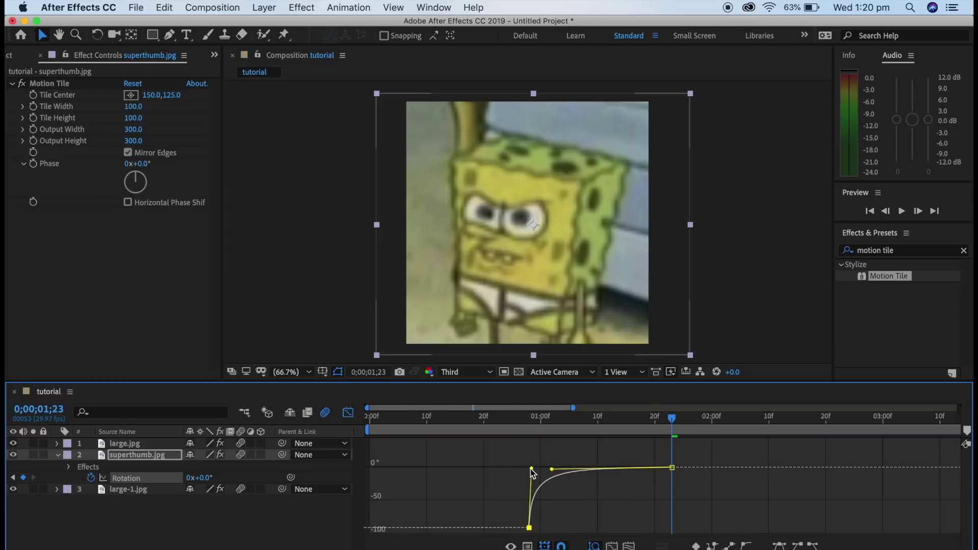
pyautogui.click(348, 413)
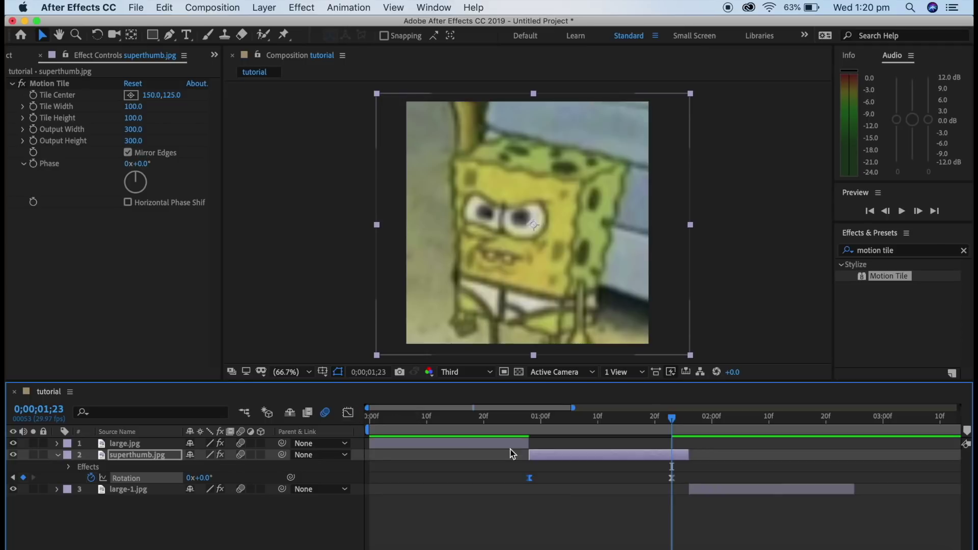
pyautogui.press('space')
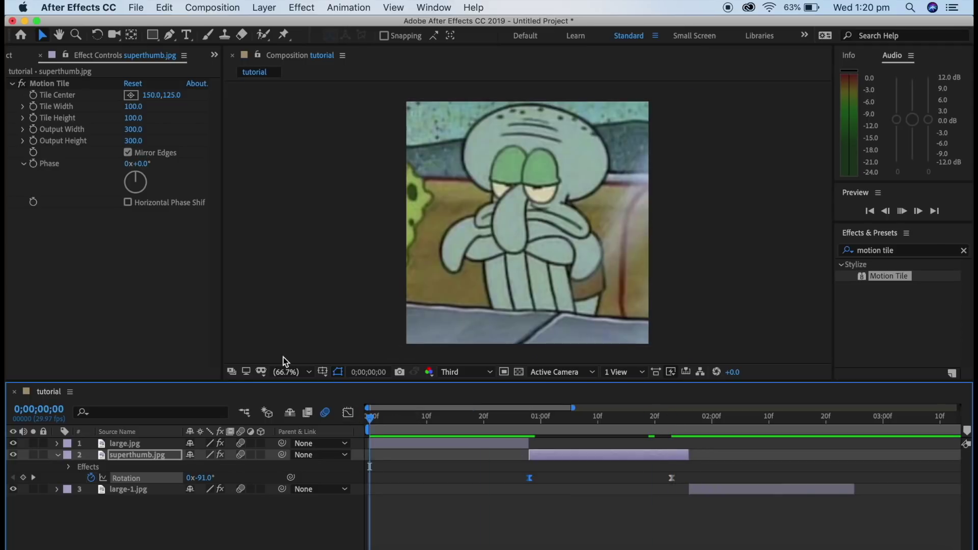
pyautogui.press('space')
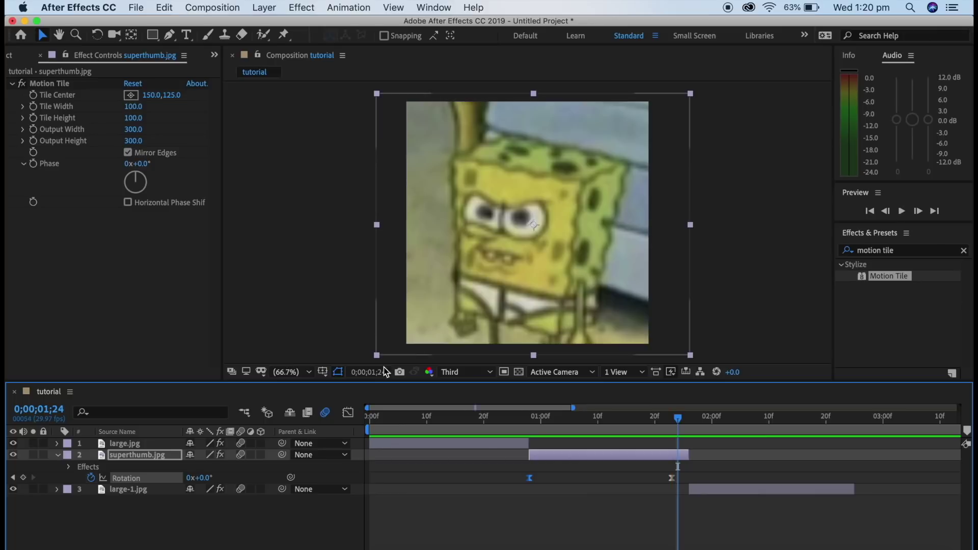
pyautogui.moveTo(677, 423); pyautogui.dragTo(354, 412)
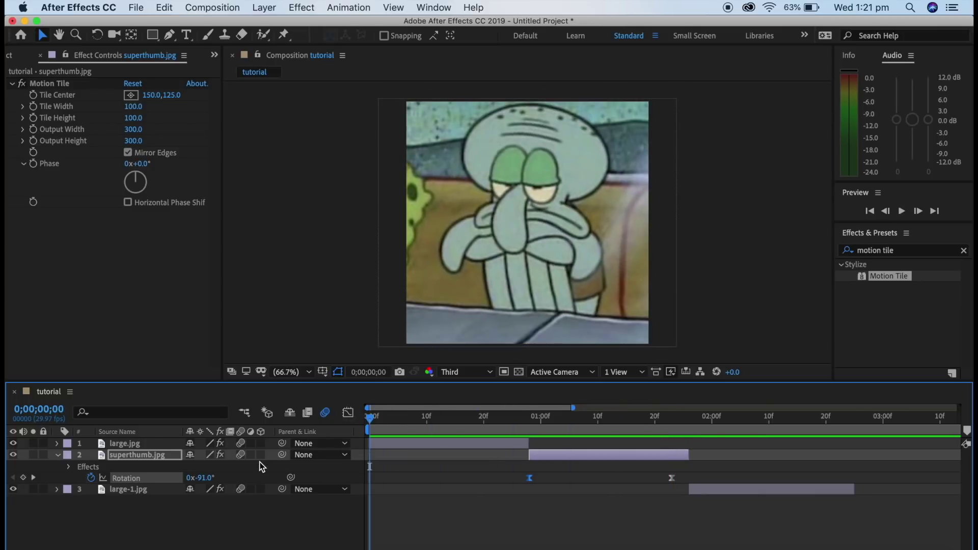
pyautogui.press('u')
pyautogui.click(383, 442)
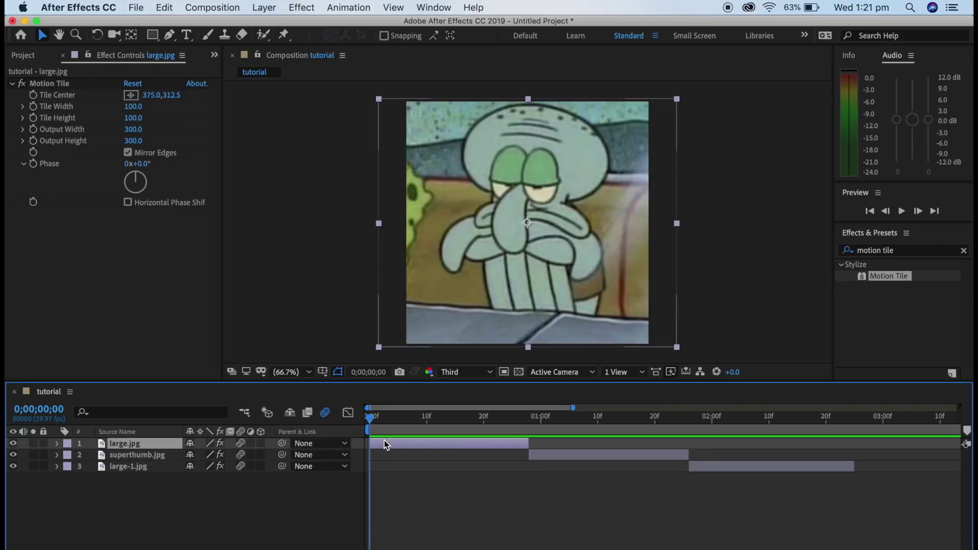
# Step: Check large.jpg's Rotation ease, preview, and drag the work area end past the two-second mark
pyautogui.press('u')
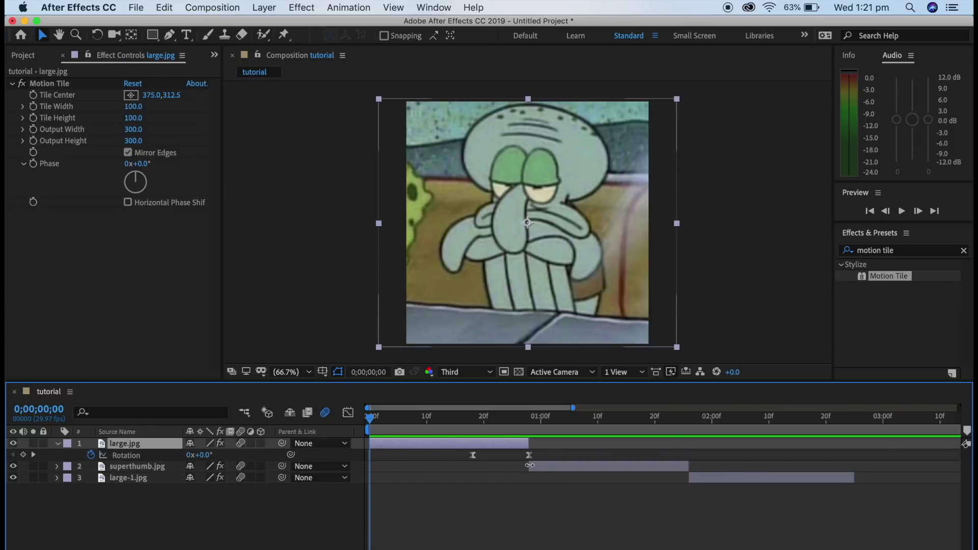
pyautogui.click(348, 413)
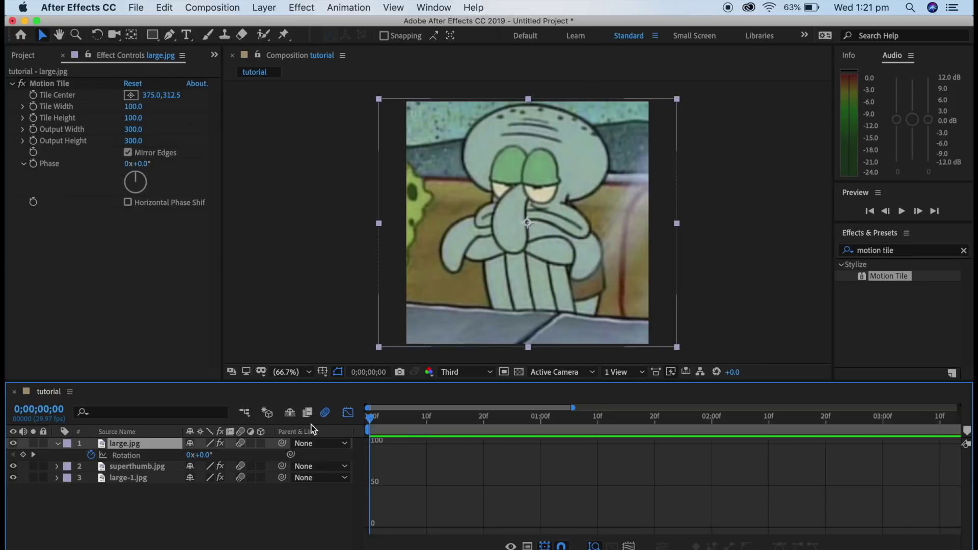
pyautogui.click(348, 413)
pyautogui.moveTo(553, 462); pyautogui.dragTo(444, 452)
pyautogui.click(349, 413)
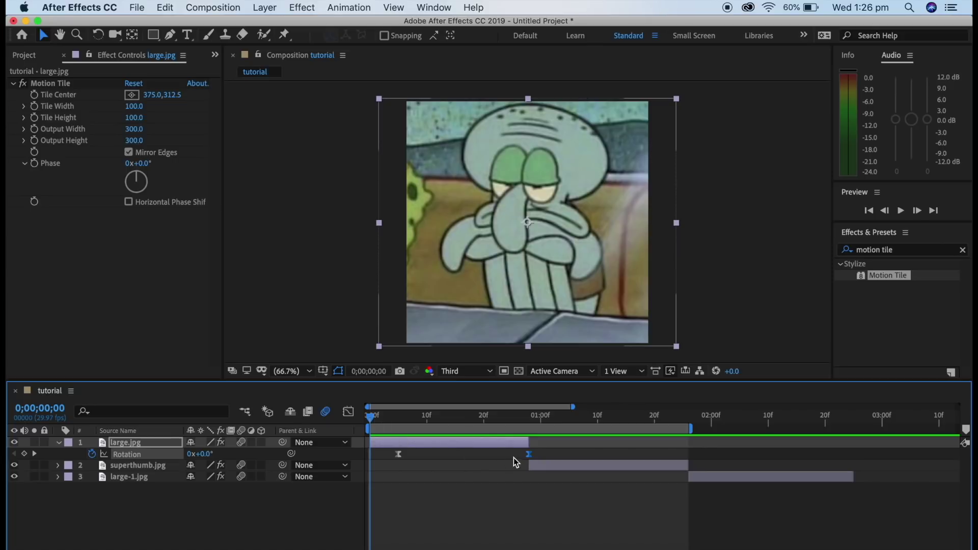
pyautogui.press('space')
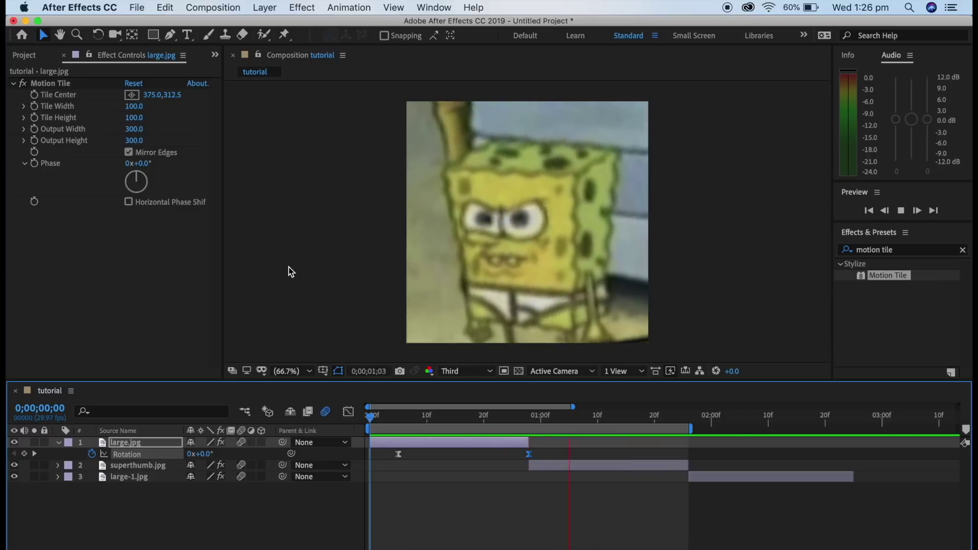
pyautogui.press('space')
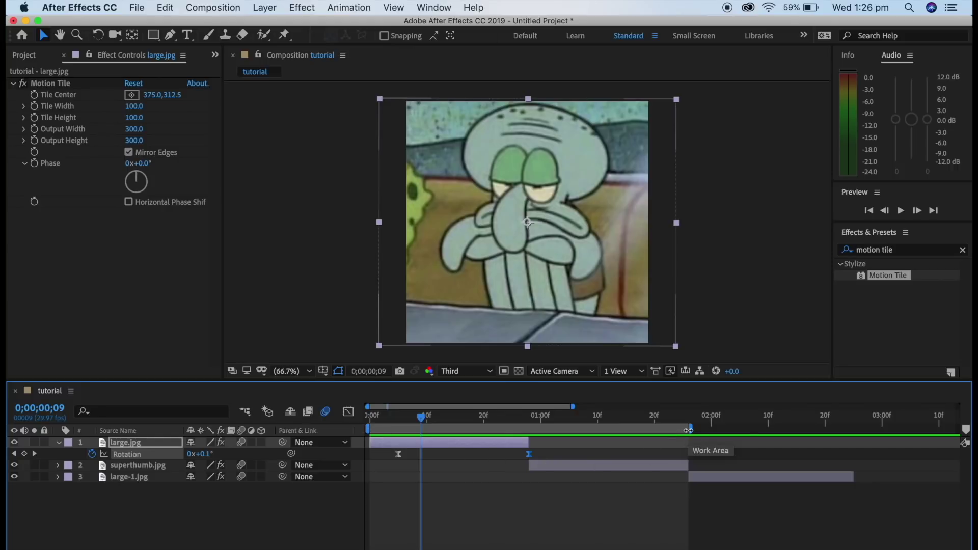
pyautogui.moveTo(689, 431); pyautogui.dragTo(968, 436)
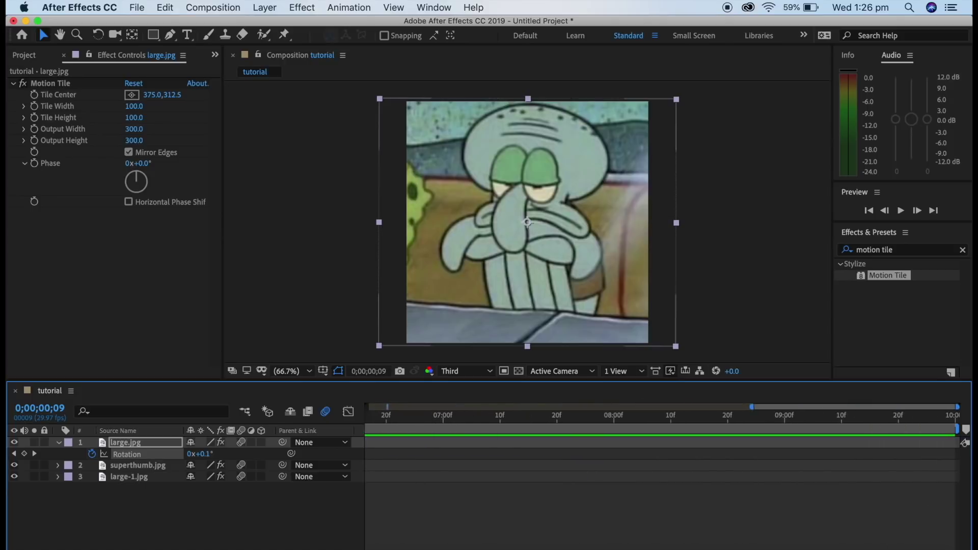
pyautogui.hscroll(-15, 647, 543)
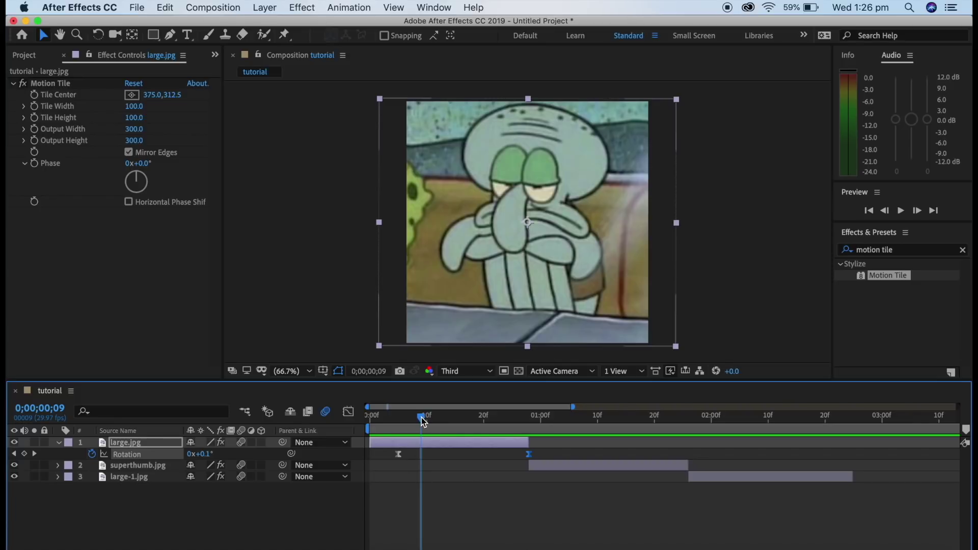
# Step: Show superthumb.jpg's Scale and add Scale keyframes at 0;00;01;25 and 0;00;01;06
pyautogui.moveTo(421, 417); pyautogui.dragTo(304, 396)
pyautogui.press('space')
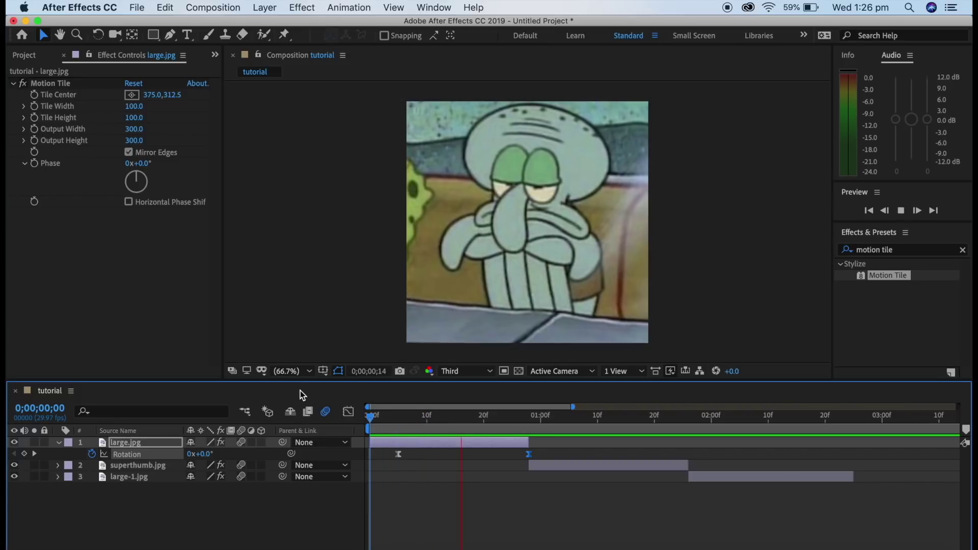
pyautogui.click(669, 453)
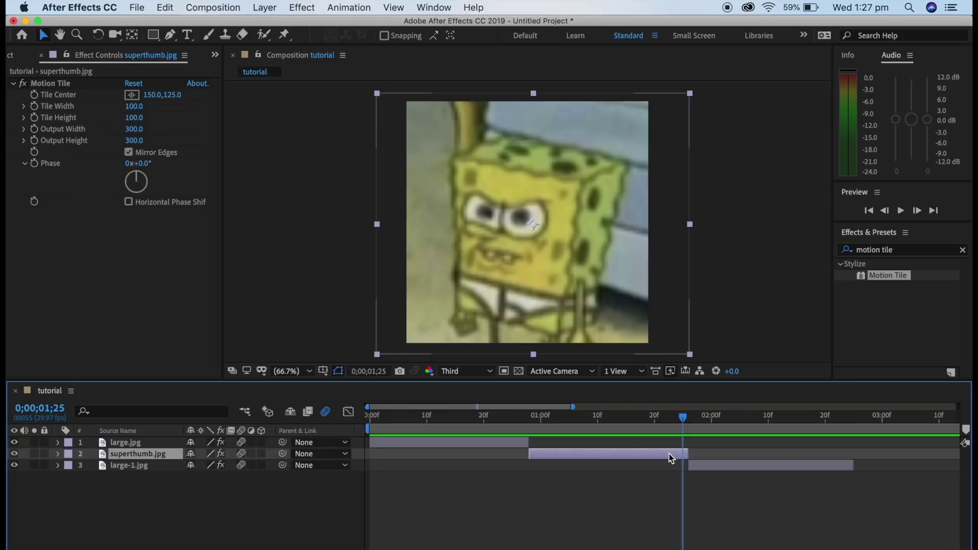
pyautogui.press('s')
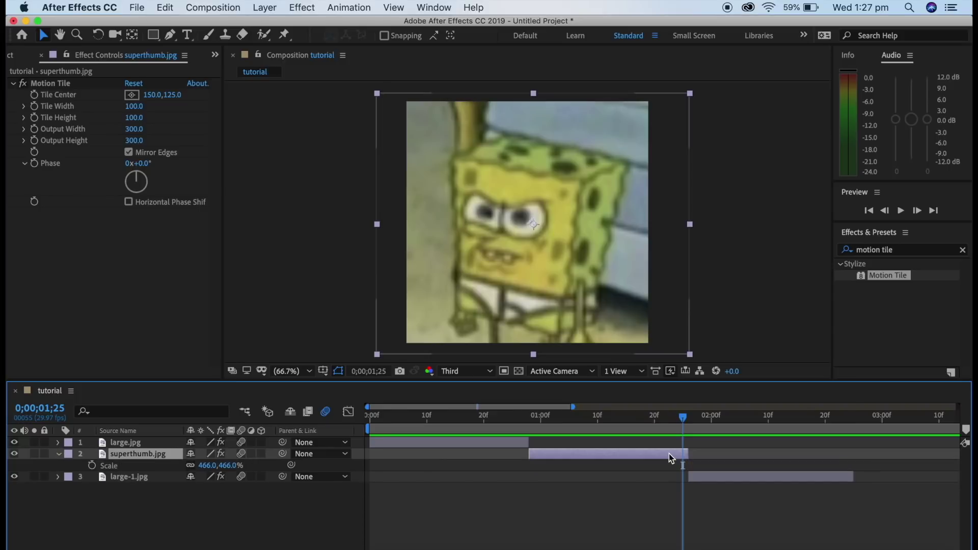
pyautogui.click(92, 466)
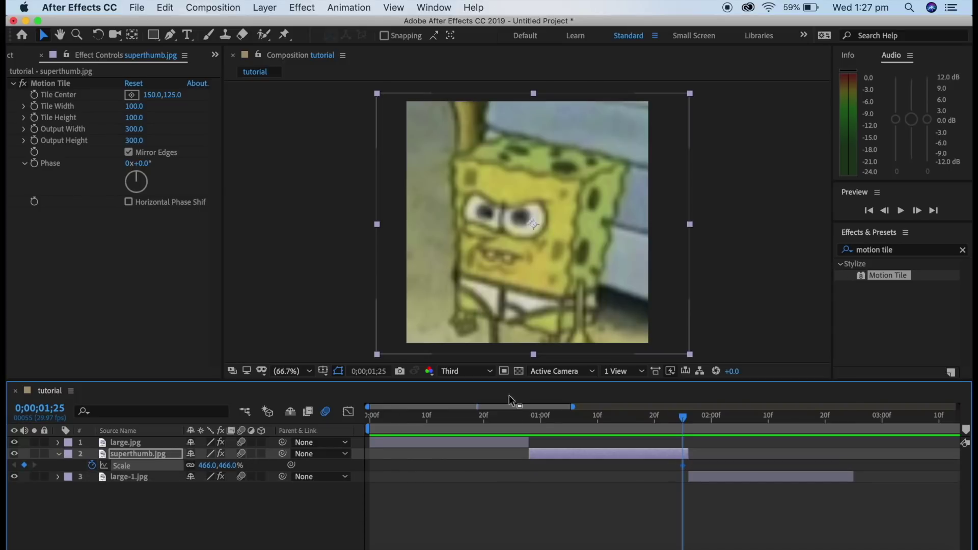
pyautogui.moveTo(683, 415); pyautogui.dragTo(575, 406)
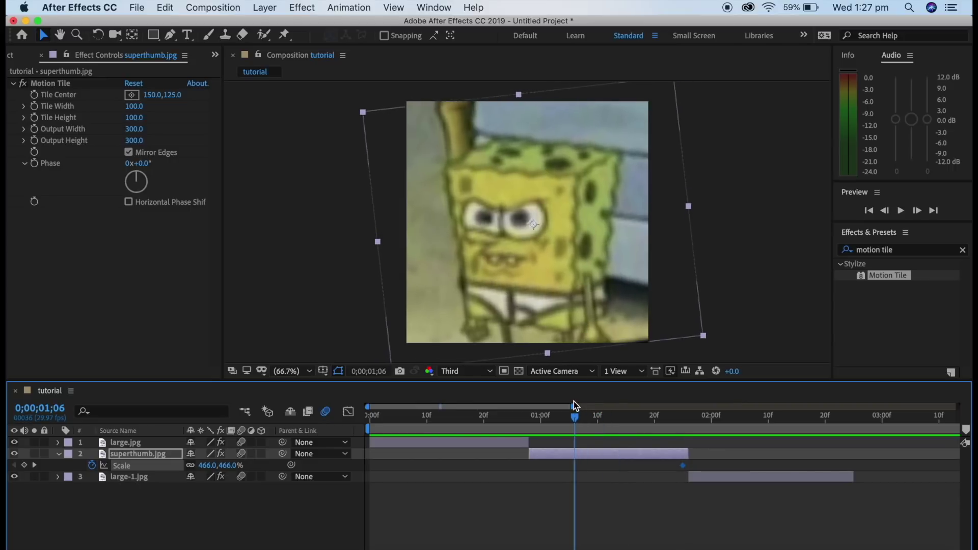
pyautogui.click(24, 465)
# Step: Enter 350% Scale at the 1;25 keyframe, then scrub the Scale value larger
pyautogui.moveTo(576, 421); pyautogui.dragTo(683, 423)
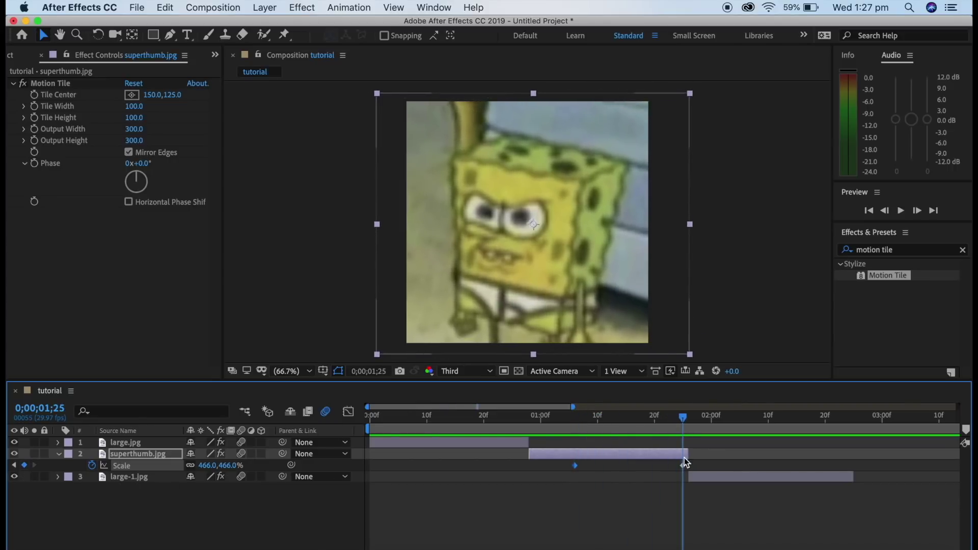
pyautogui.click(683, 465)
pyautogui.write('350')
pyautogui.press('Return')
pyautogui.moveTo(224, 466); pyautogui.dragTo(290, 461)
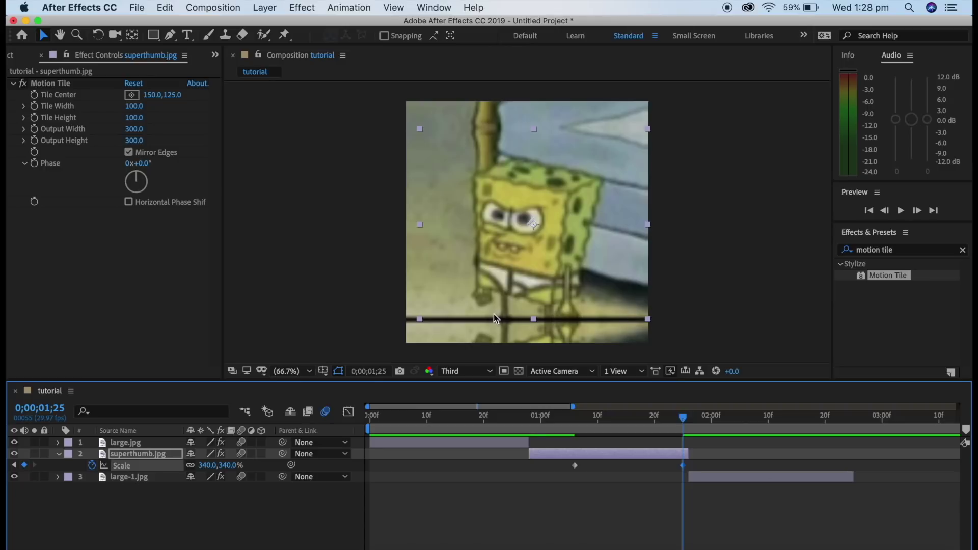
# Step: Preview, then apply Easy Ease to both of superthumb.jpg's Scale keyframes
pyautogui.click(368, 415)
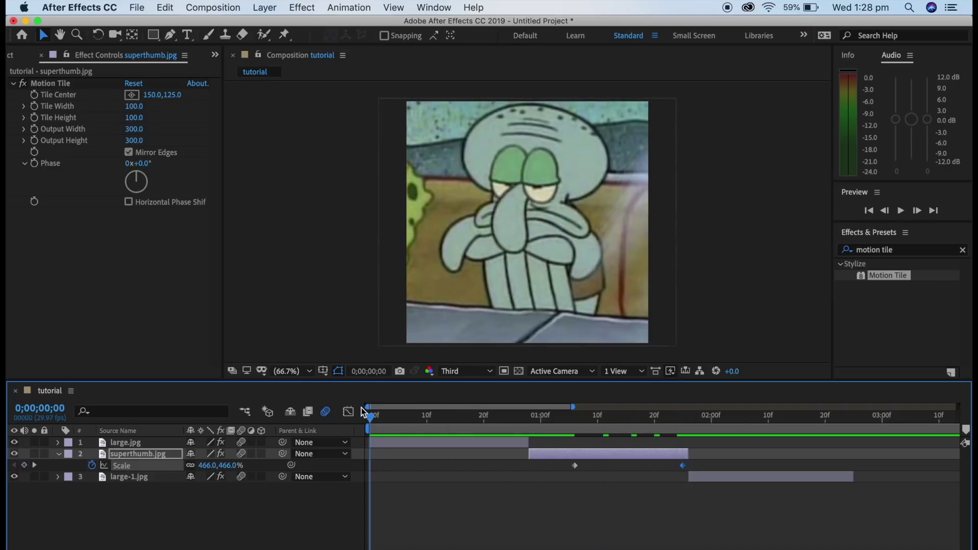
pyautogui.press('space')
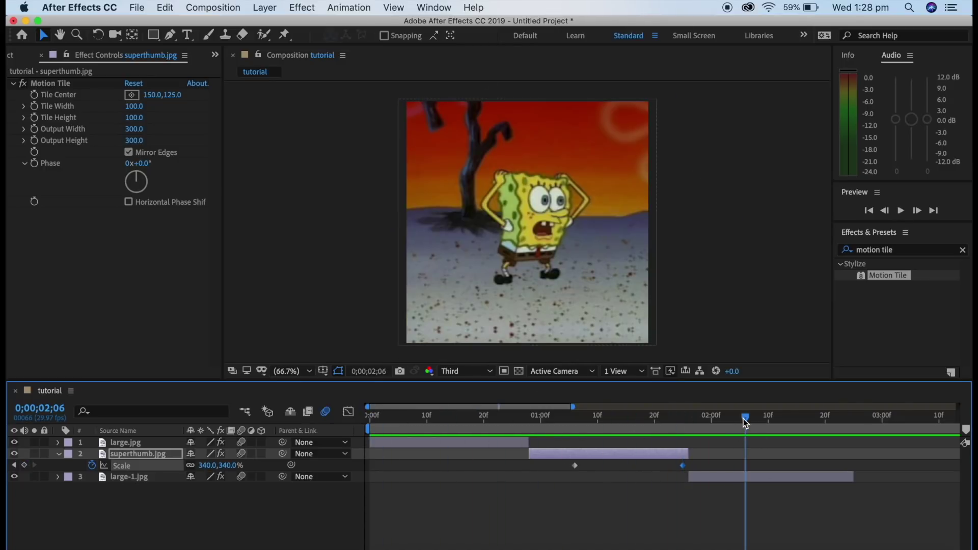
pyautogui.click(575, 415)
pyautogui.moveTo(718, 471); pyautogui.dragTo(559, 458)
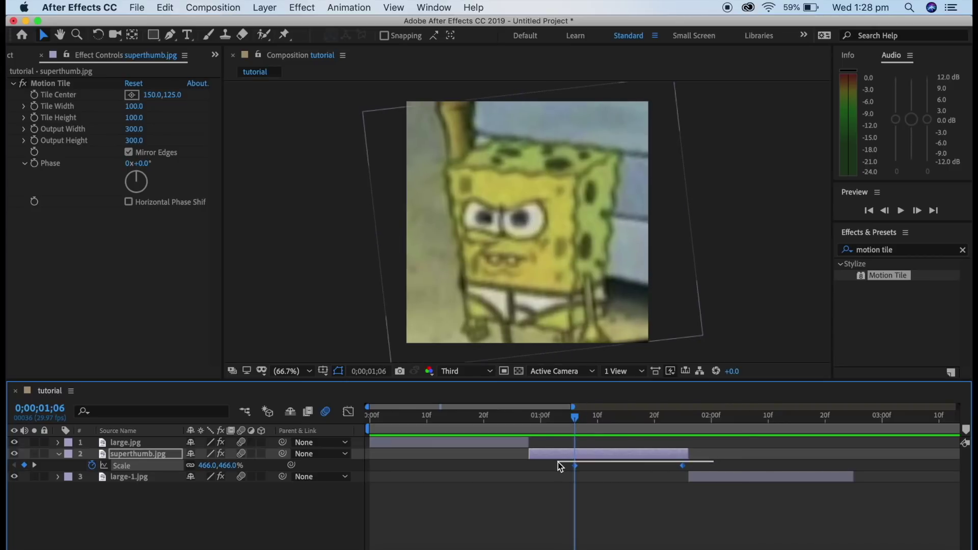
pyautogui.rightClick(575, 466)
pyautogui.moveTo(667, 546)
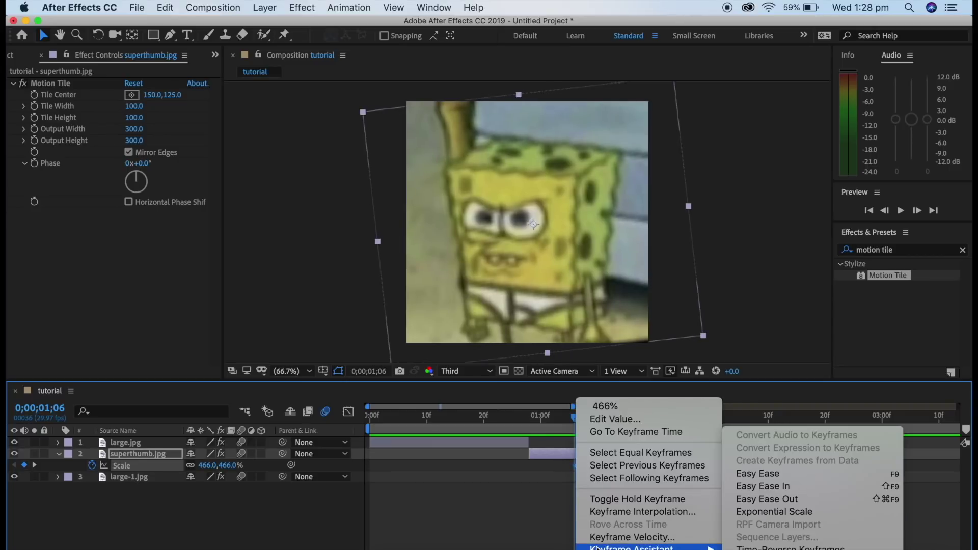
pyautogui.click(754, 474)
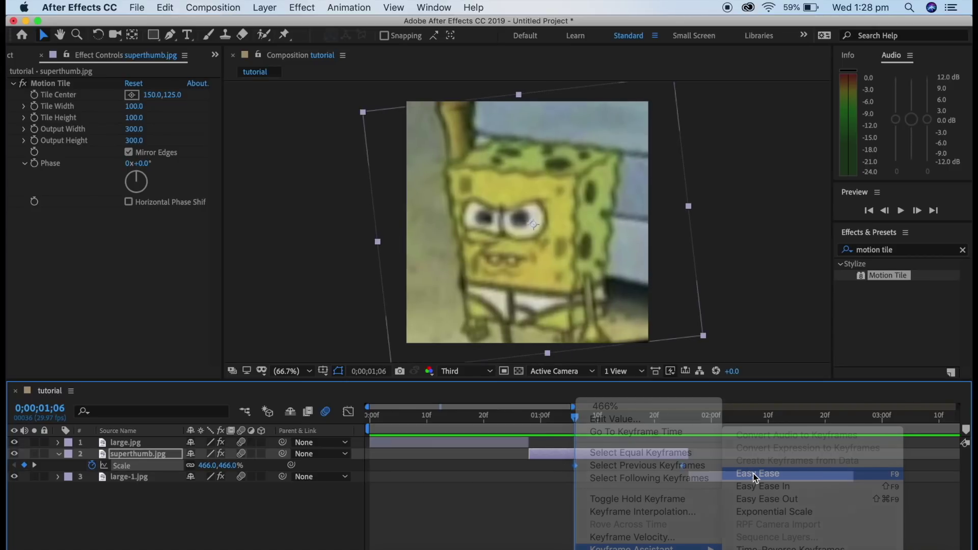
# Step: In the Graph Editor, lengthen the ease out of the first Scale keyframe and steepen the drop into the second
pyautogui.click(348, 412)
pyautogui.click(663, 522)
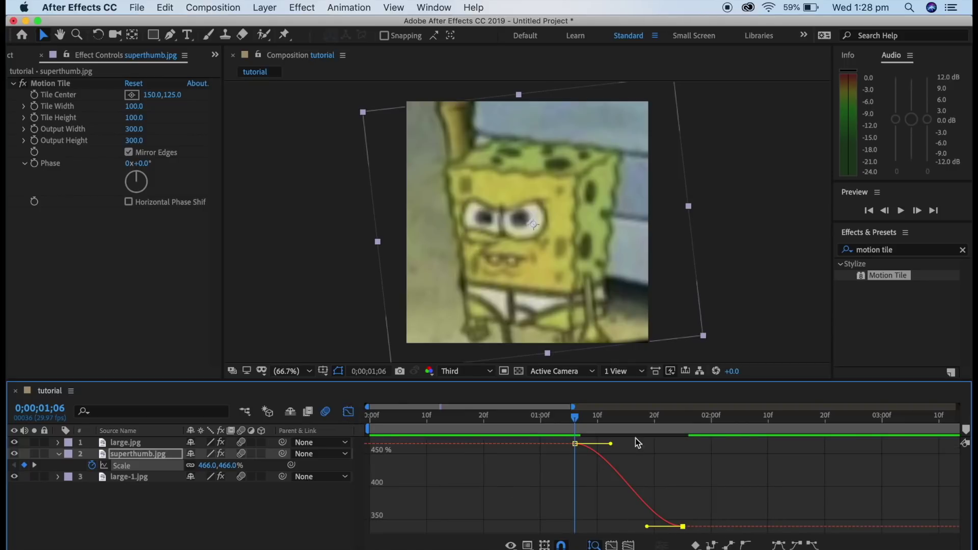
pyautogui.click(527, 546)
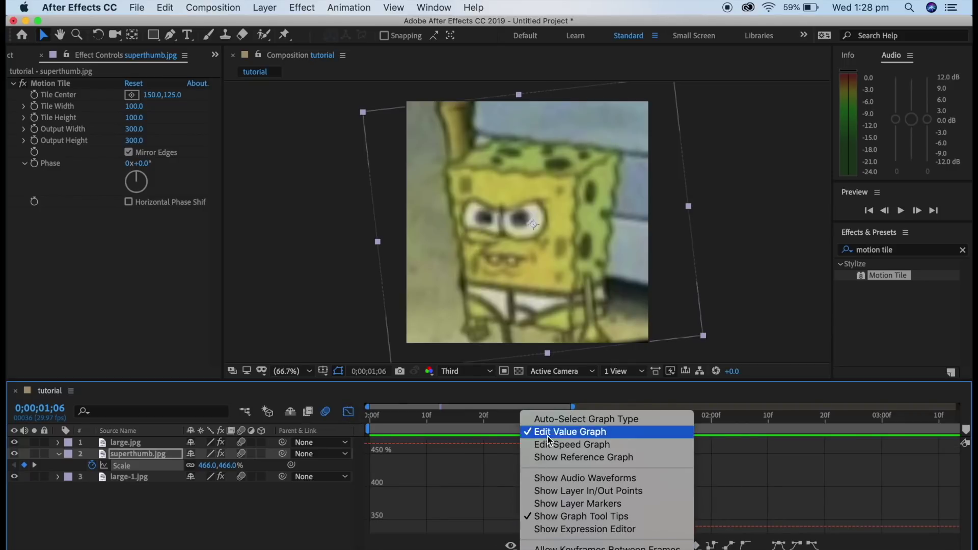
pyautogui.click(479, 533)
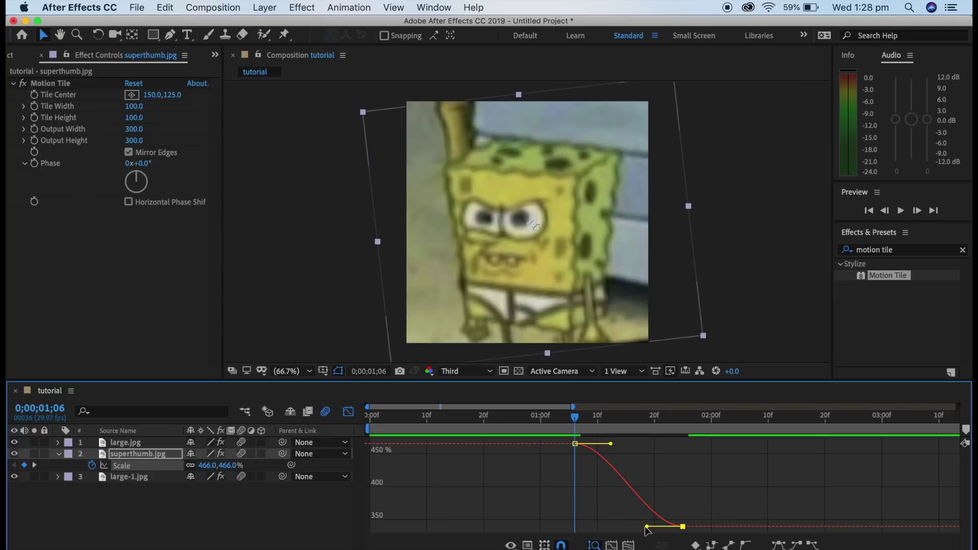
pyautogui.moveTo(647, 527); pyautogui.dragTo(681, 448)
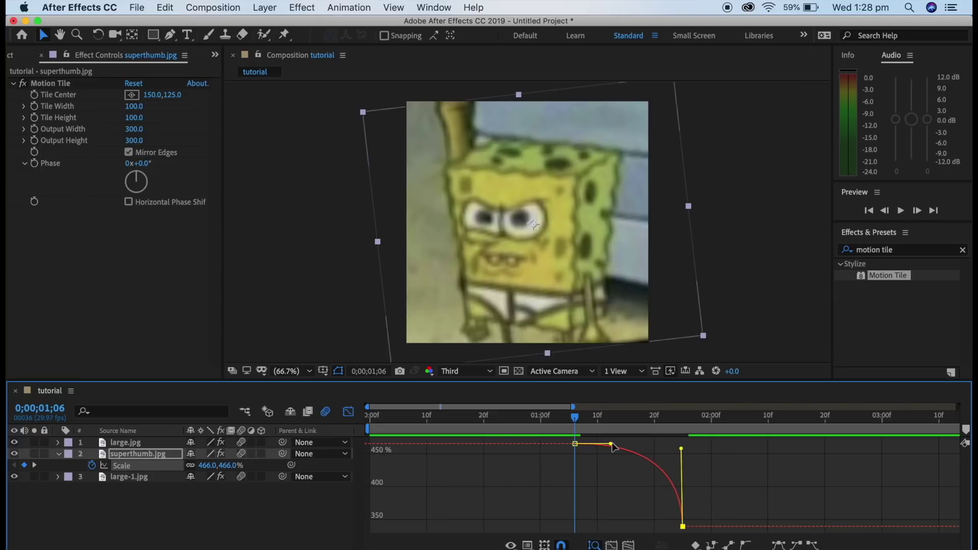
pyautogui.moveTo(615, 447); pyautogui.dragTo(660, 447)
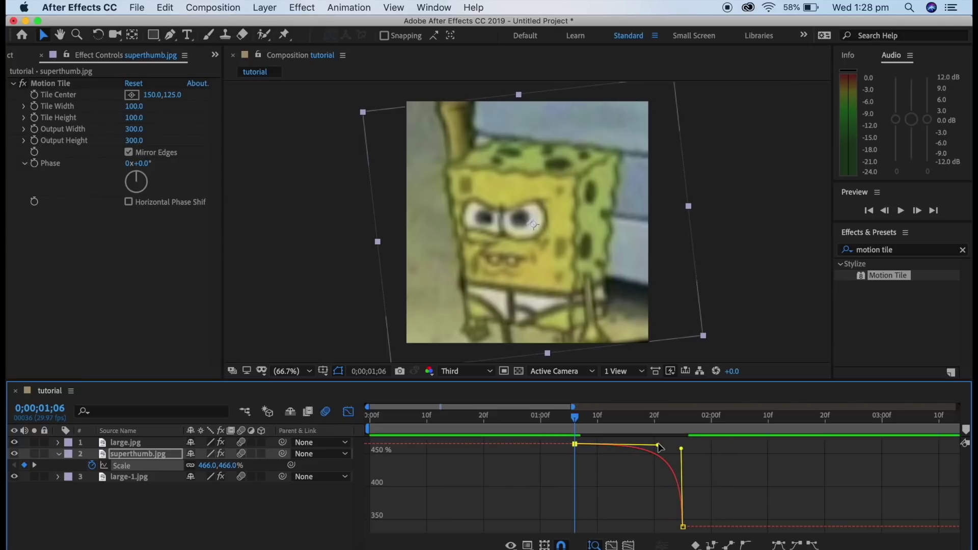
pyautogui.click(349, 412)
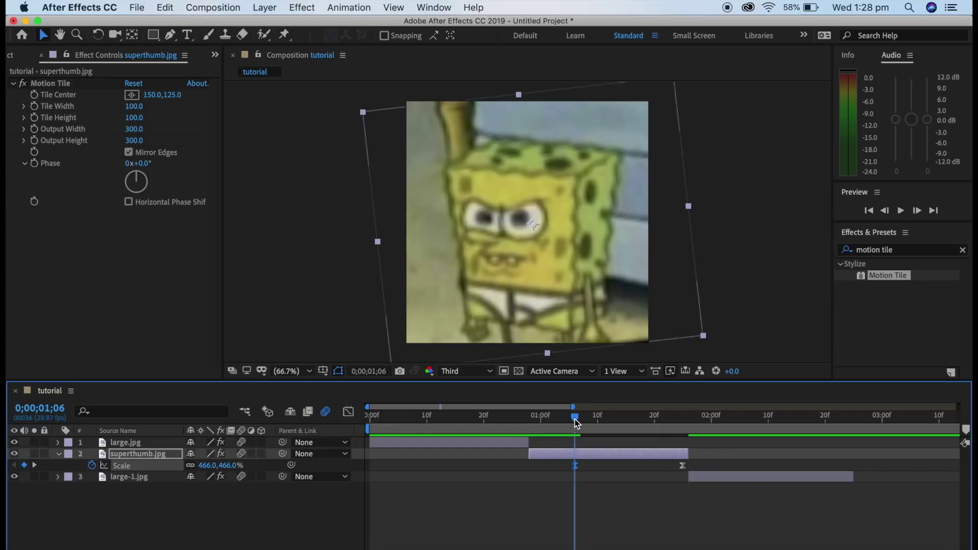
pyautogui.press('space')
pyautogui.press('space')
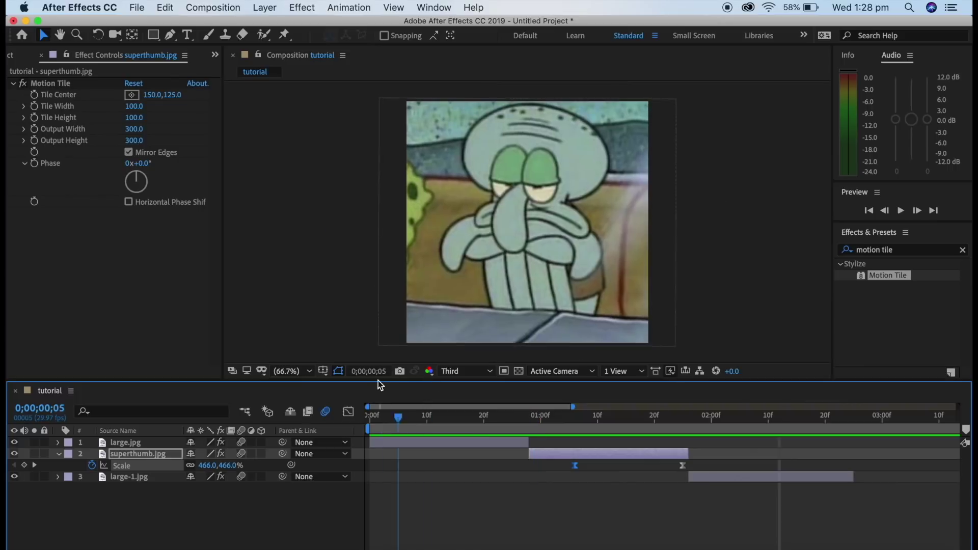
# Step: Move the first Scale keyframe earlier, retune the ease into the 1;25 keyframe, and preview
pyautogui.press('space')
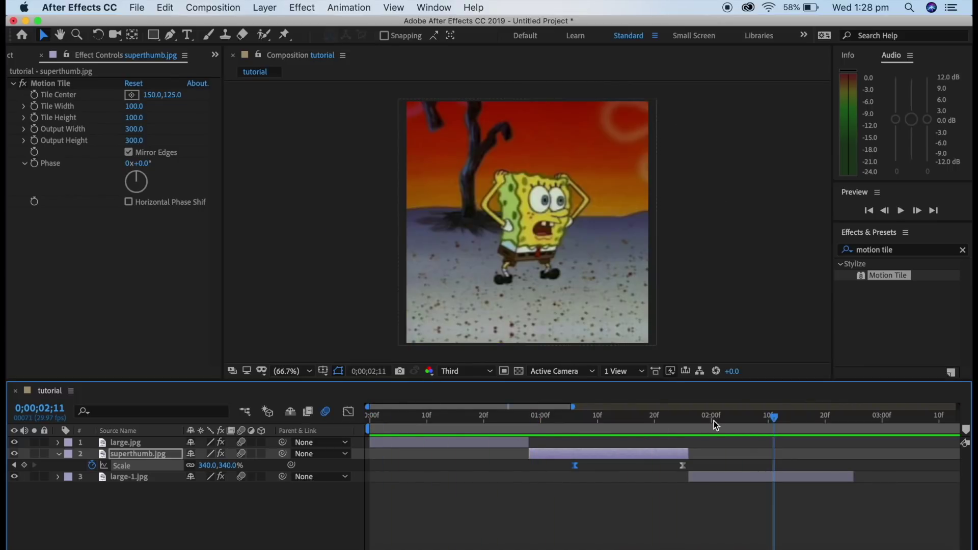
pyautogui.moveTo(774, 422); pyautogui.dragTo(685, 421)
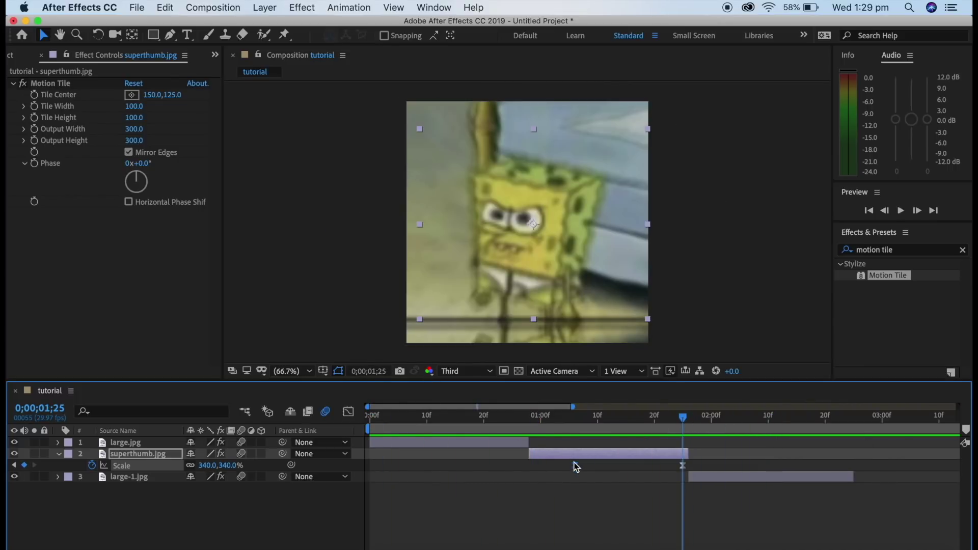
pyautogui.moveTo(575, 466); pyautogui.dragTo(553, 466)
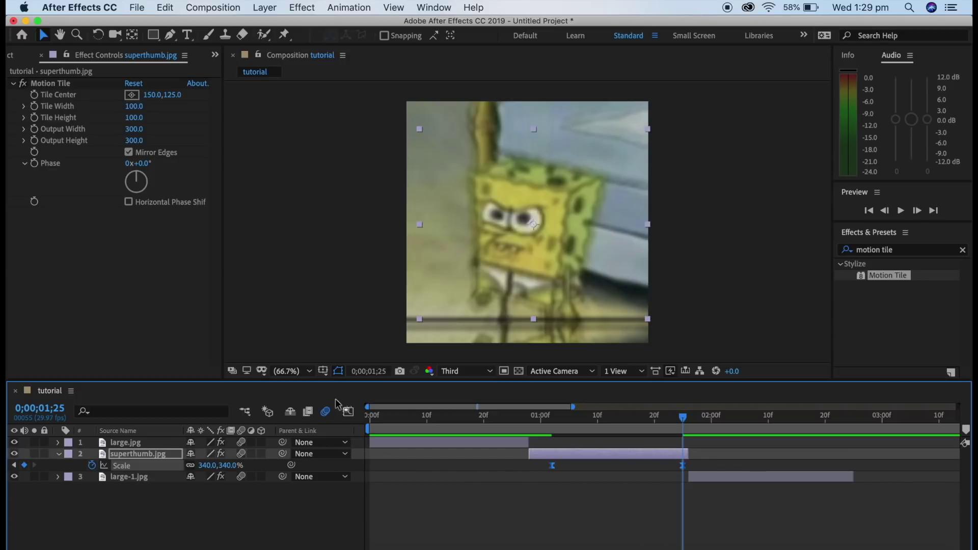
pyautogui.click(349, 412)
pyautogui.click(676, 452)
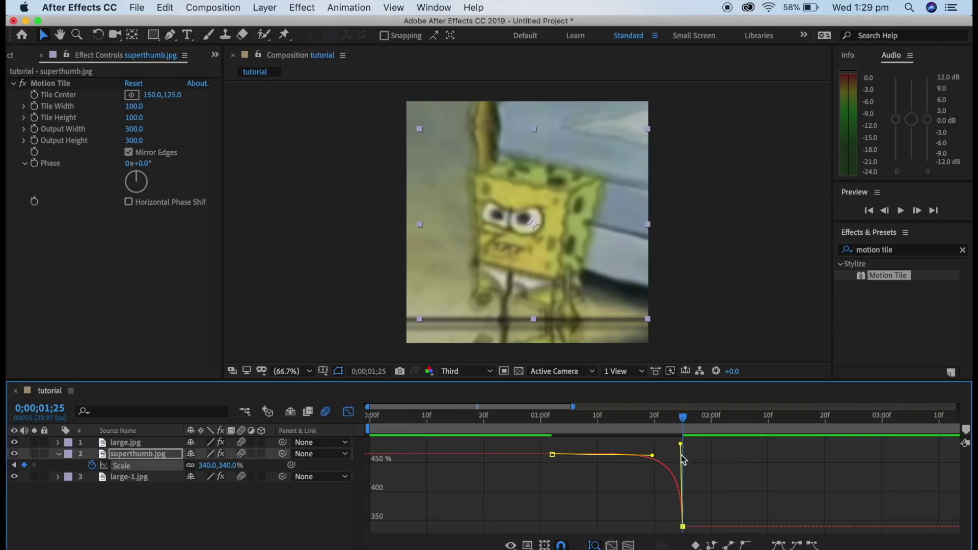
pyautogui.moveTo(681, 445); pyautogui.dragTo(670, 462)
pyautogui.click(349, 412)
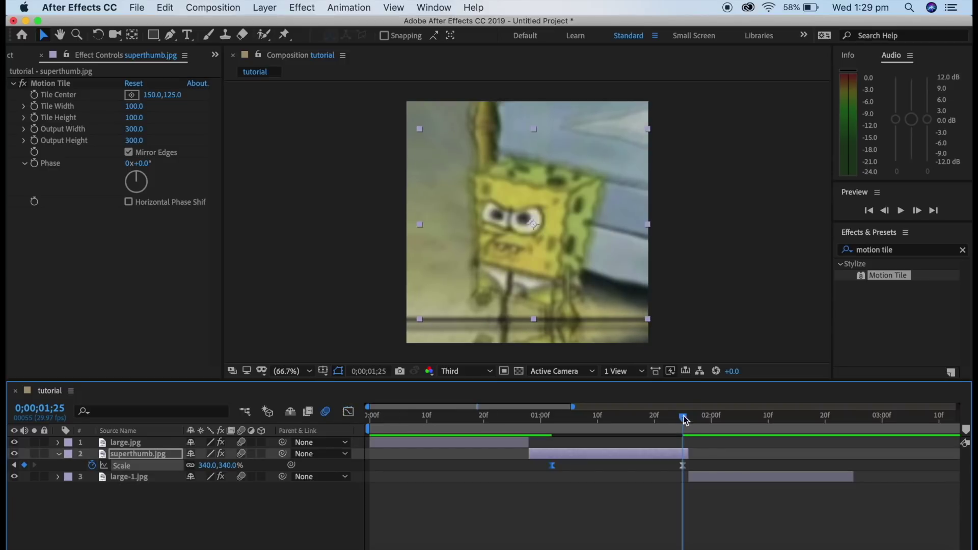
pyautogui.press('space')
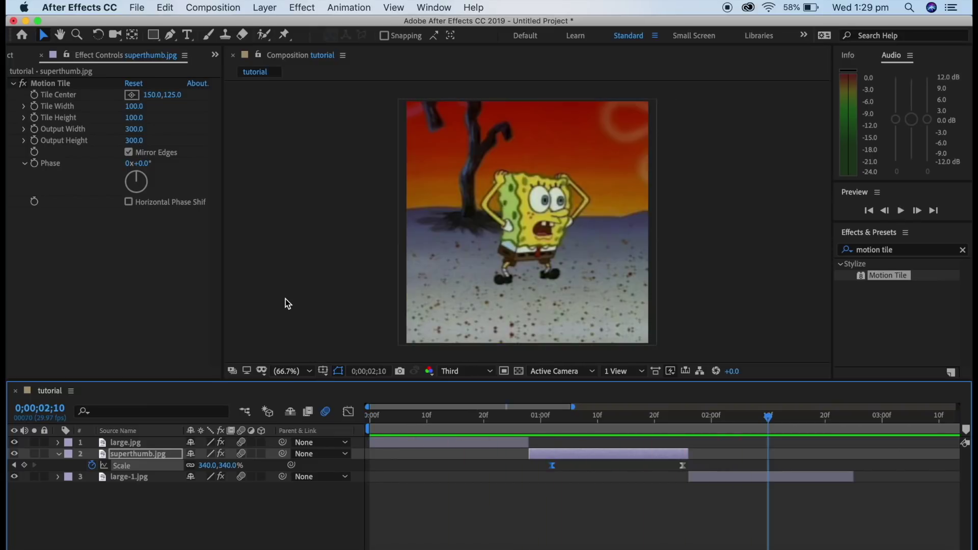
# Step: Keyframe large-1.jpg's Scale at 1;26 and 2;22, setting the first keyframe to 301%
pyautogui.press('u')
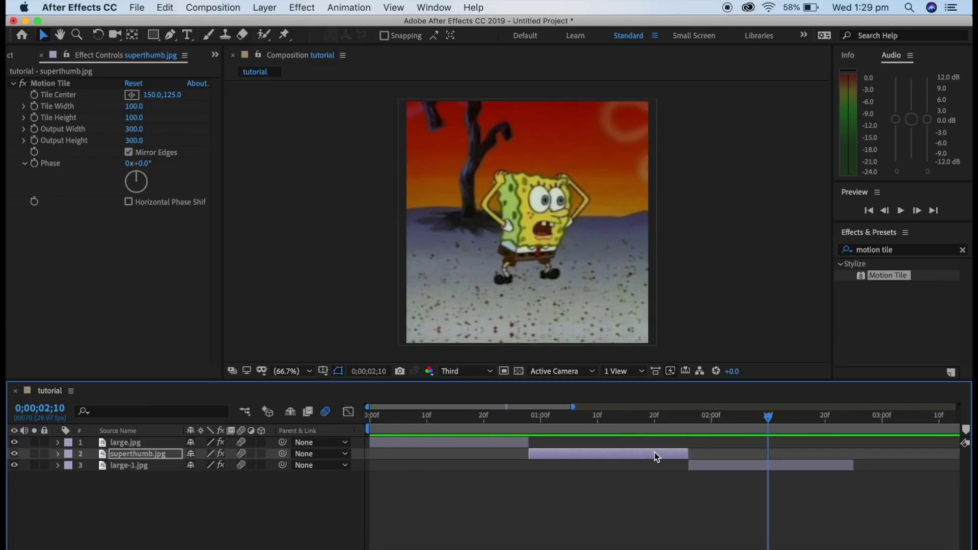
pyautogui.press('u')
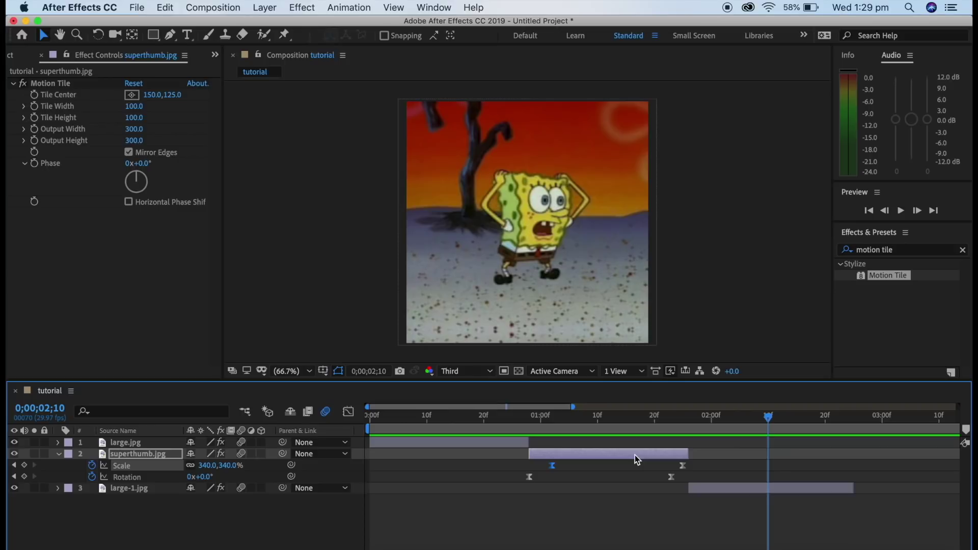
pyautogui.press('u')
pyautogui.moveTo(768, 416); pyautogui.dragTo(690, 413)
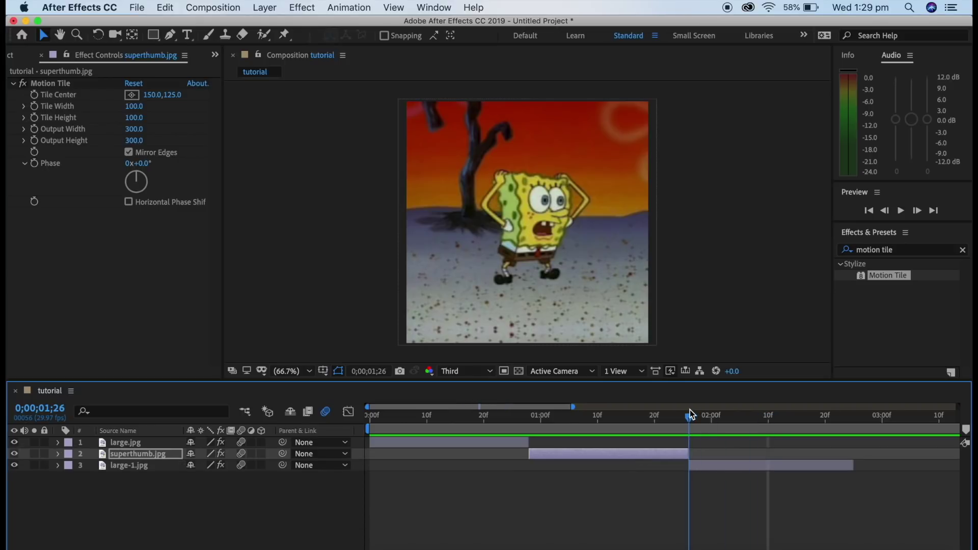
pyautogui.click(704, 469)
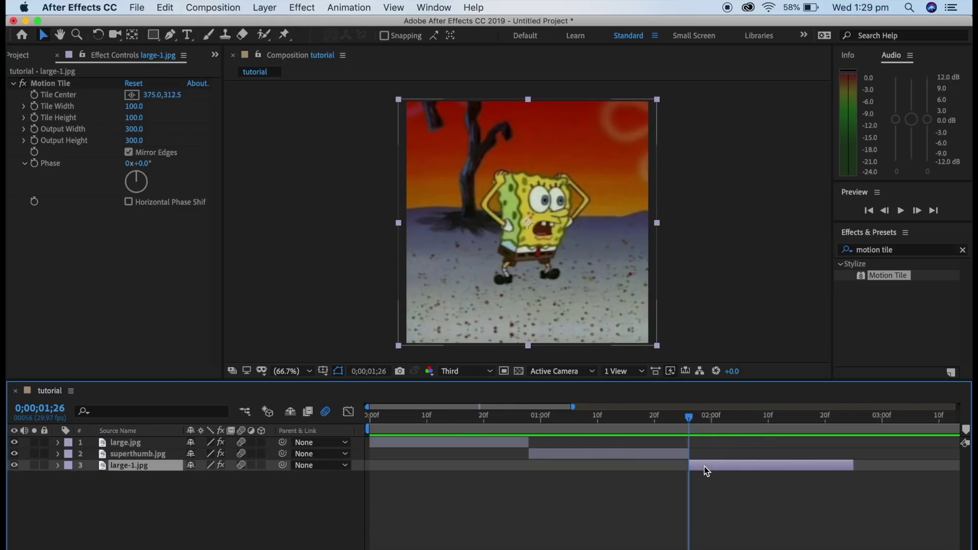
pyautogui.press('s')
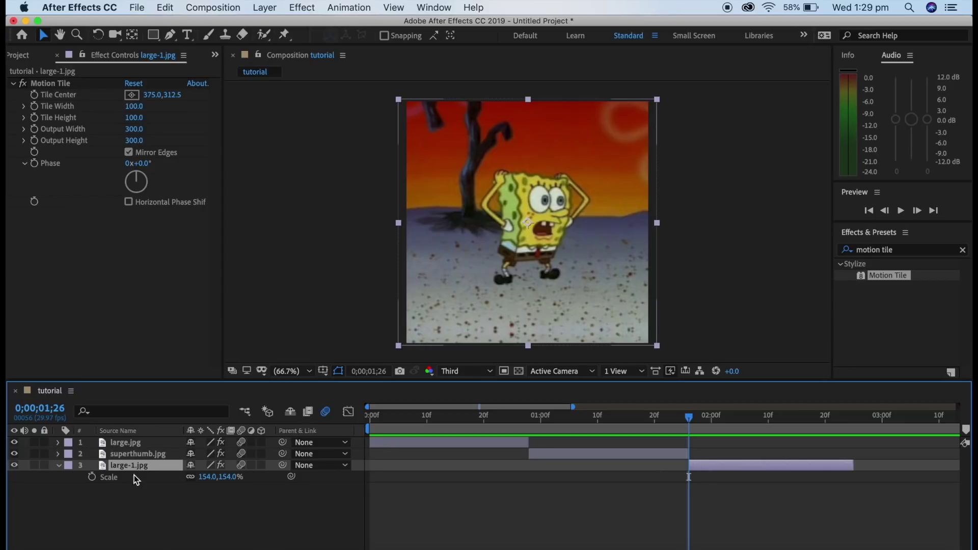
pyautogui.click(92, 478)
pyautogui.moveTo(689, 417); pyautogui.dragTo(837, 417)
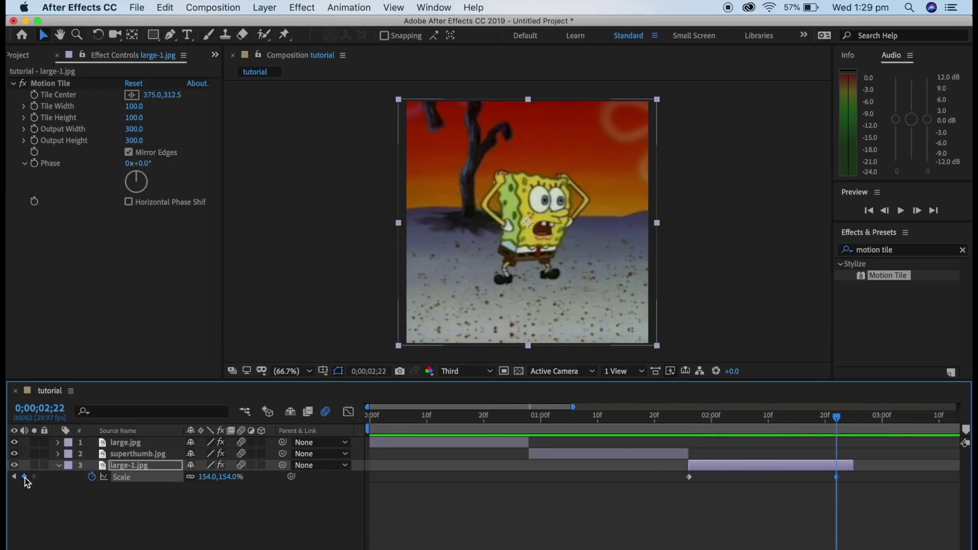
pyautogui.moveTo(831, 419); pyautogui.dragTo(690, 412)
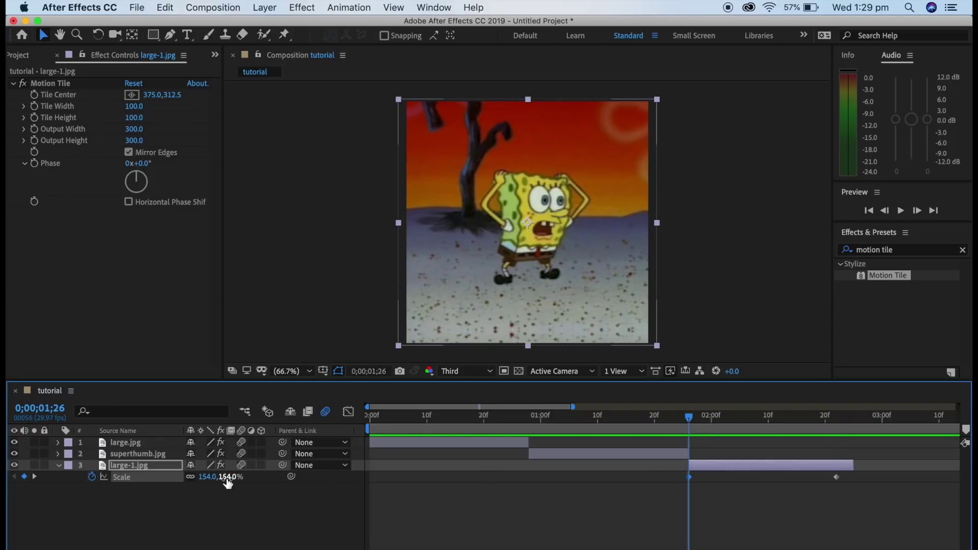
pyautogui.moveTo(227, 479); pyautogui.dragTo(337, 488)
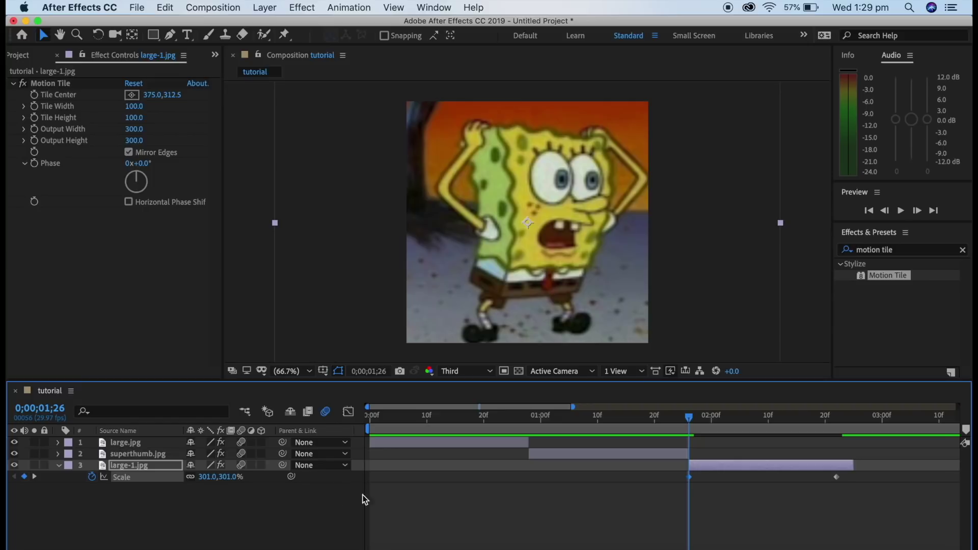
# Step: Preview the zoom-out, then select both Scale keyframes and bring up their keyframe options
pyautogui.press('space')
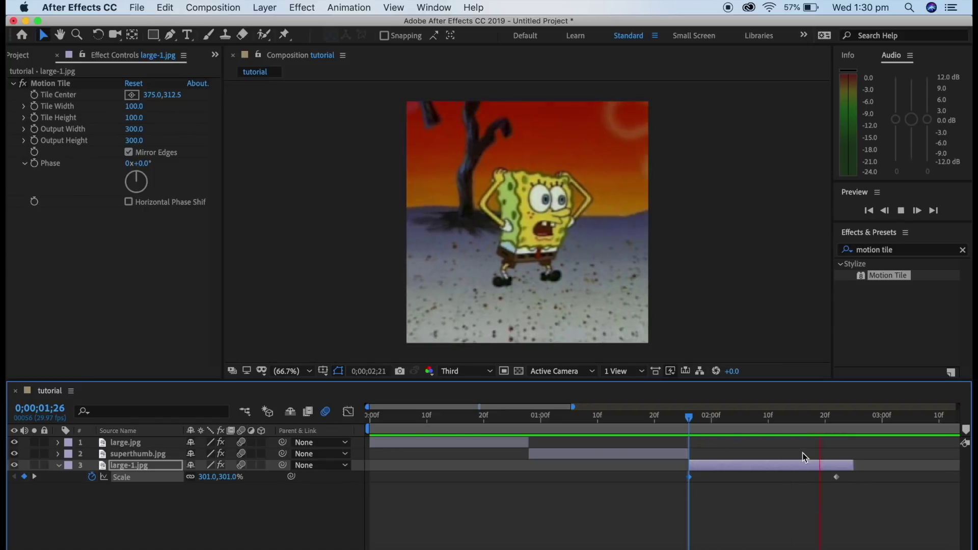
pyautogui.moveTo(863, 421); pyautogui.dragTo(693, 414)
pyautogui.moveTo(868, 494); pyautogui.dragTo(679, 477)
pyautogui.rightClick(690, 478)
# Step: Apply Easy Ease to large-1.jpg's Scale keyframes and reshape the curve to drop sharply, then settle
pyautogui.moveTo(712, 546)
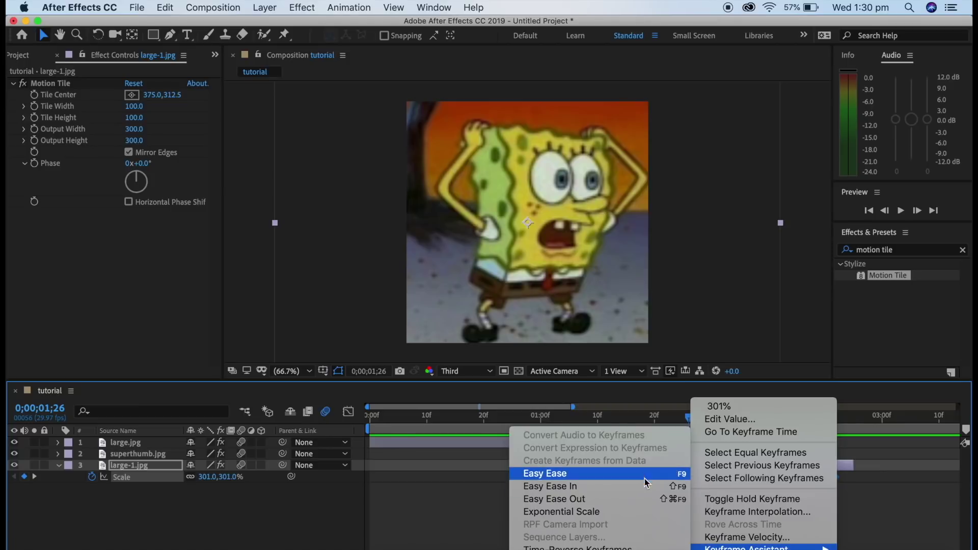
pyautogui.click(645, 474)
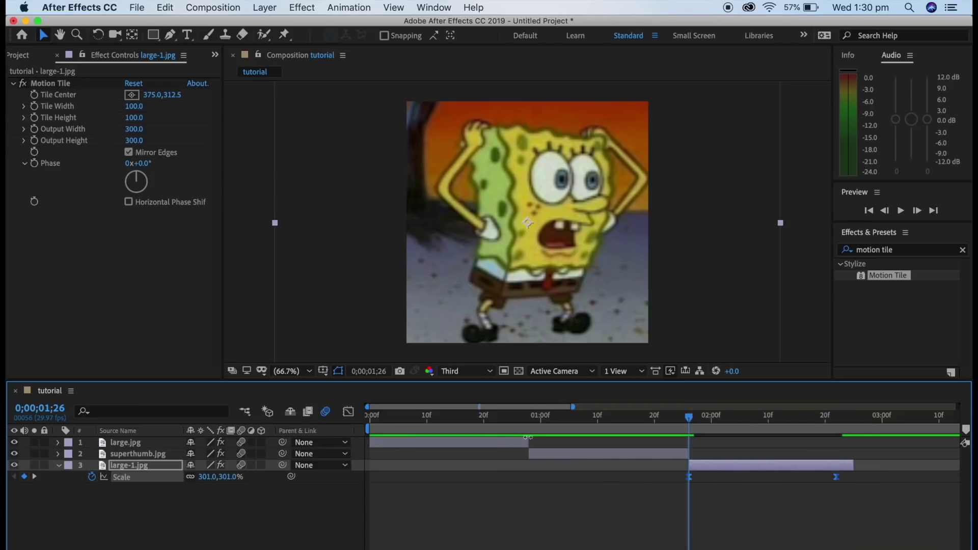
pyautogui.click(349, 412)
pyautogui.click(836, 527)
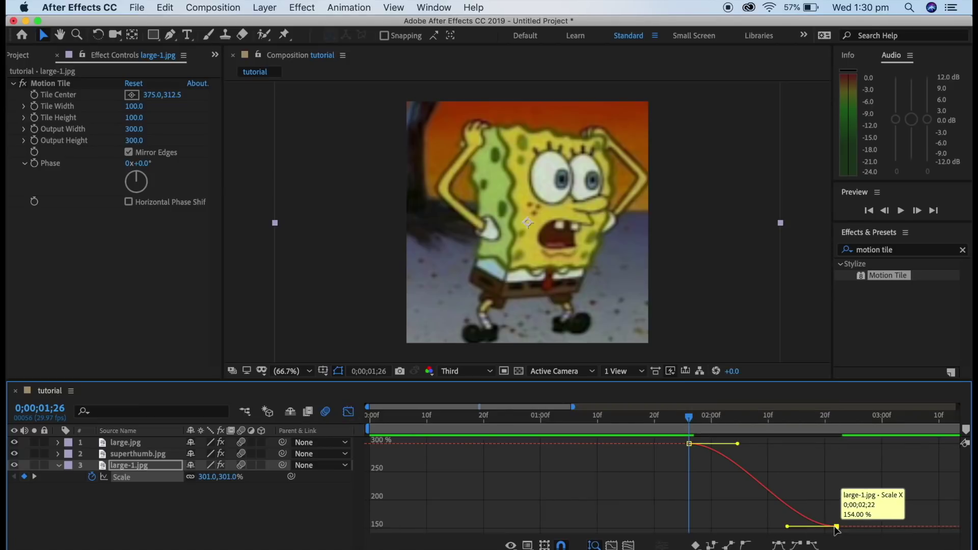
pyautogui.moveTo(740, 443); pyautogui.dragTo(690, 525)
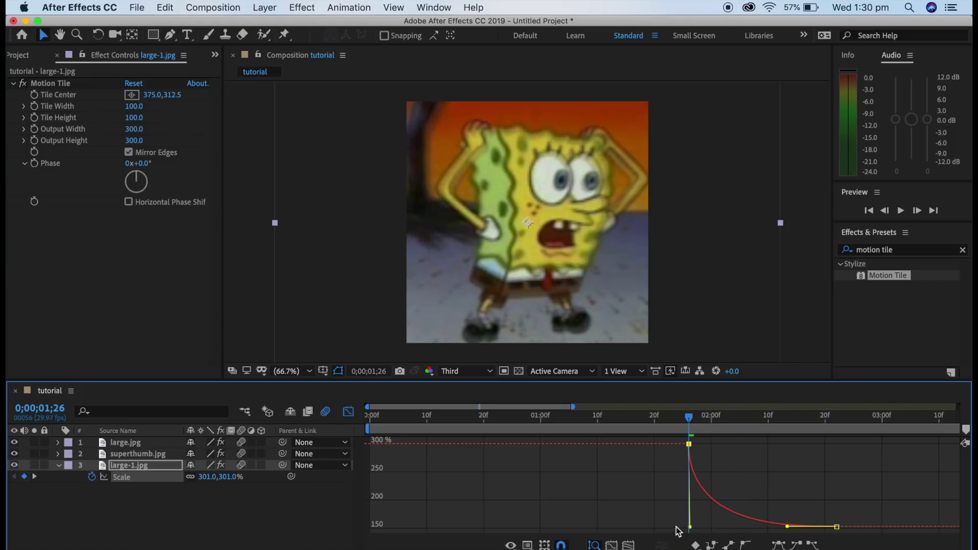
pyautogui.moveTo(787, 526); pyautogui.dragTo(711, 526)
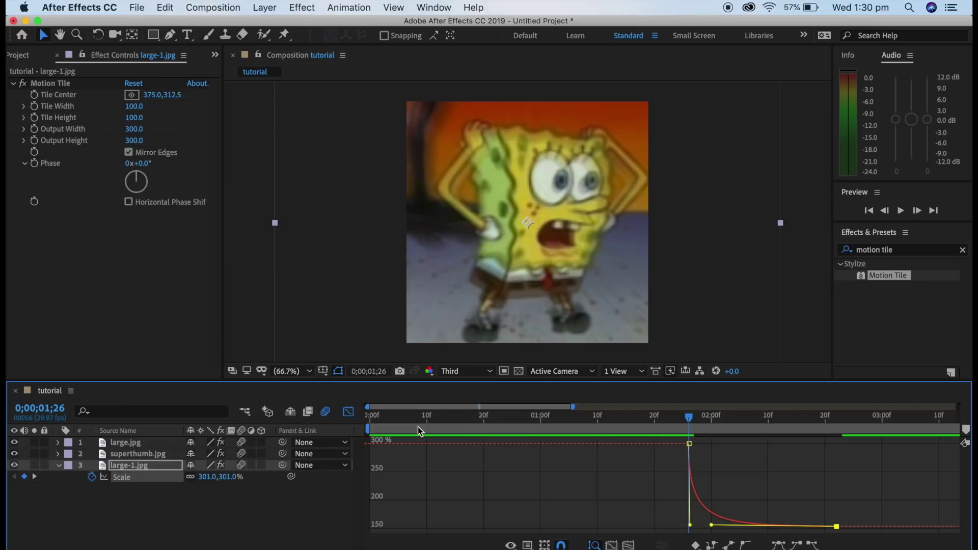
pyautogui.click(348, 412)
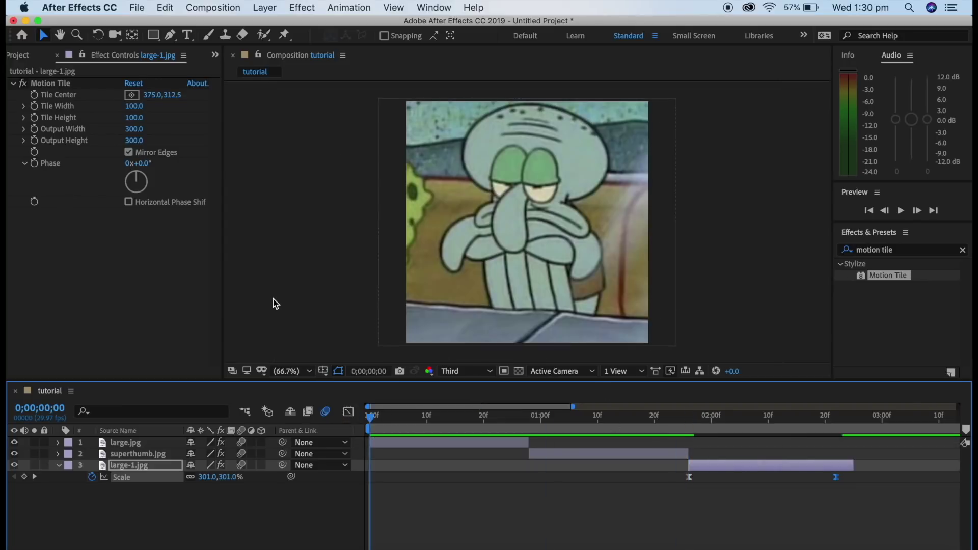
# Step: Preview the composition, then replay it from the very start
pyautogui.press('space')
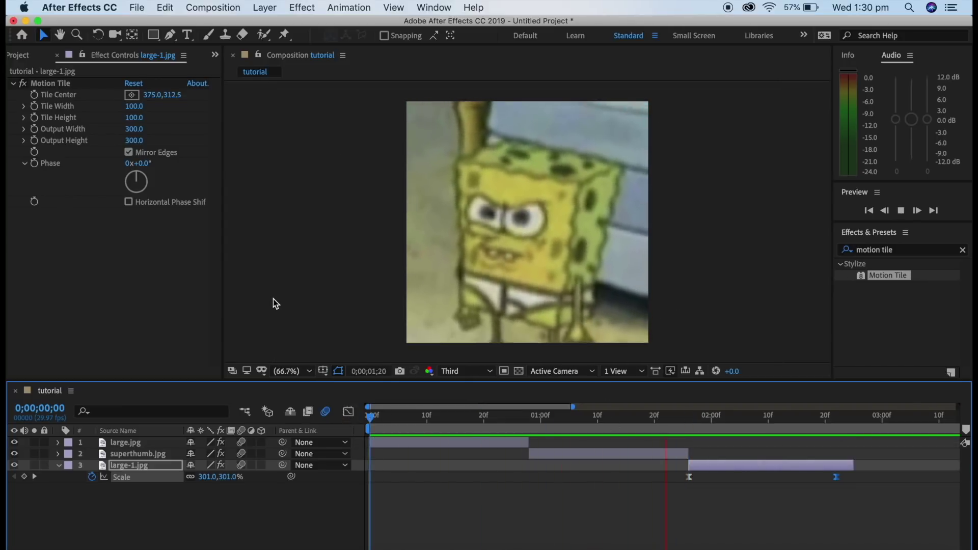
pyautogui.press('space')
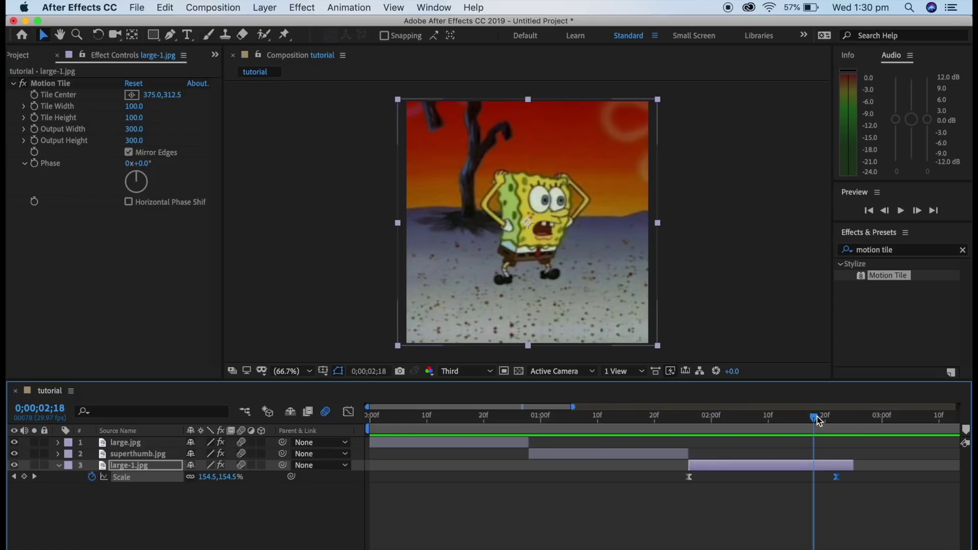
pyautogui.press('Home')
pyautogui.press('space')
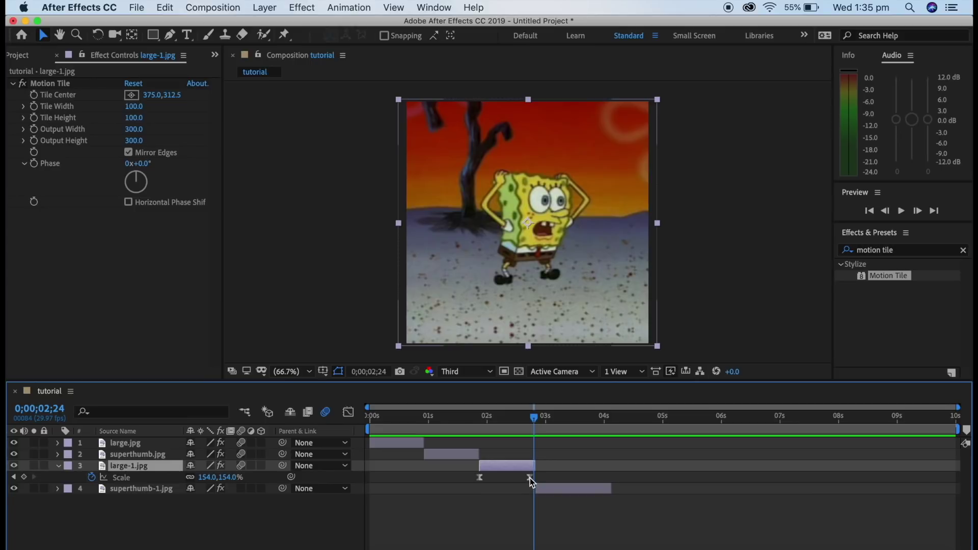
# Step: Move the second Scale keyframe to 2;22 and add a third at 2;24 set to 319%
pyautogui.moveTo(530, 478); pyautogui.dragTo(512, 480)
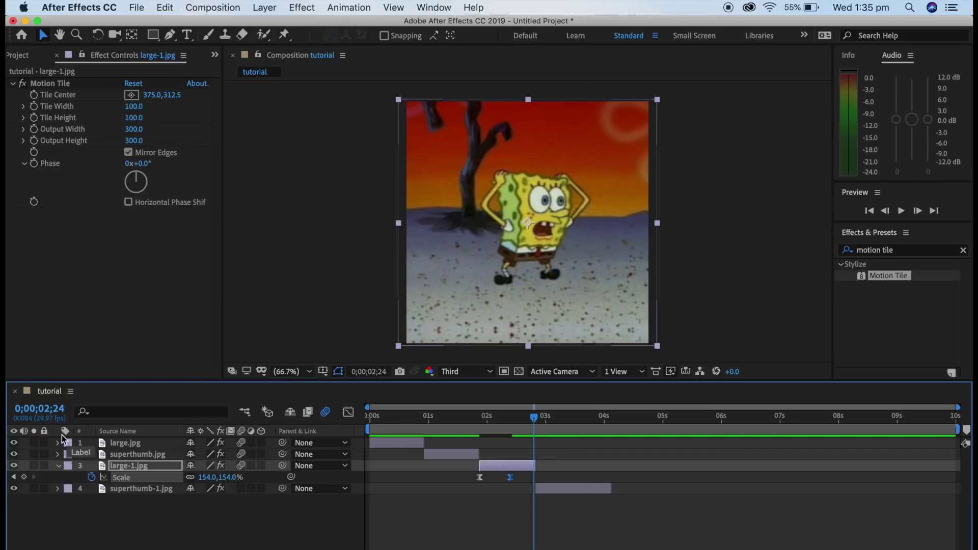
pyautogui.click(24, 477)
pyautogui.moveTo(229, 479); pyautogui.dragTo(338, 477)
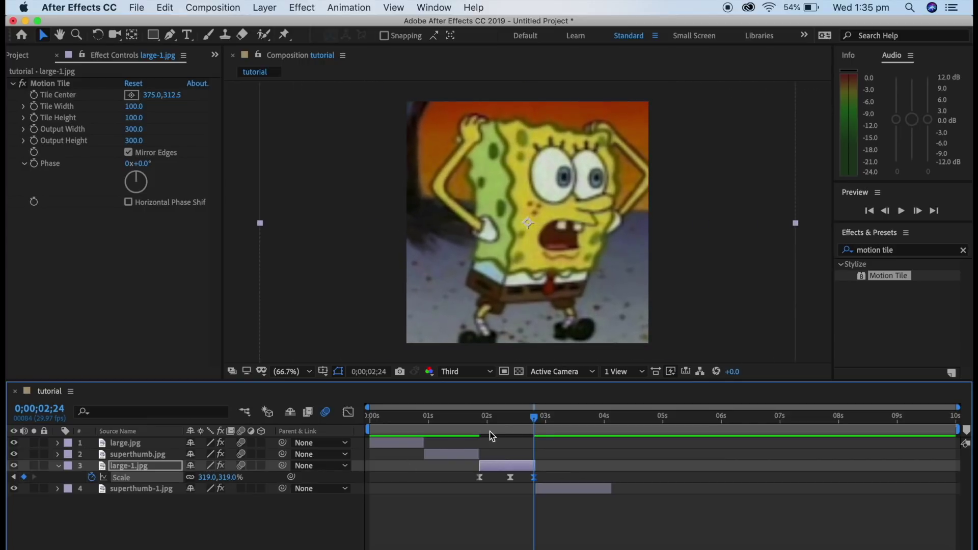
# Step: Preview from the start, inspect around 1;28, and select all three Scale keyframes
pyautogui.moveTo(534, 423); pyautogui.dragTo(368, 422)
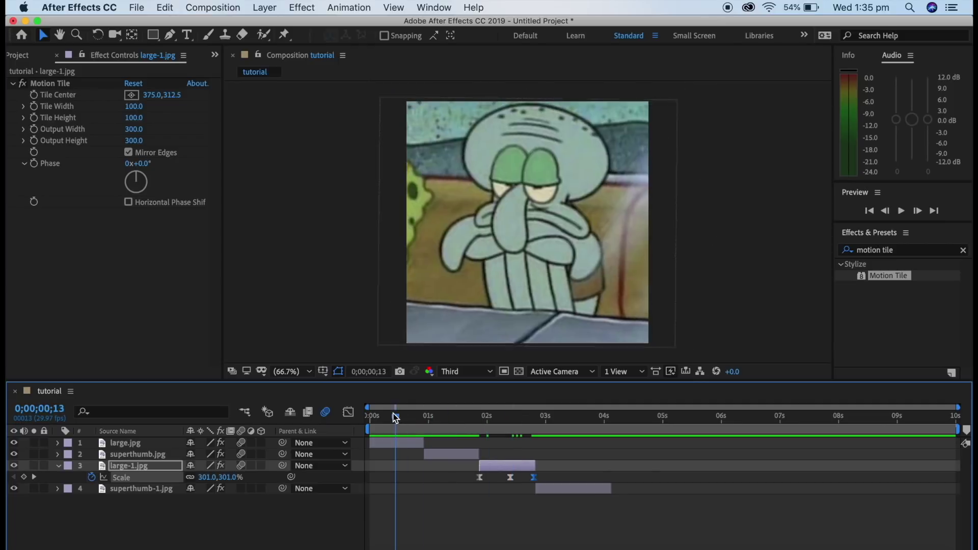
pyautogui.press('space')
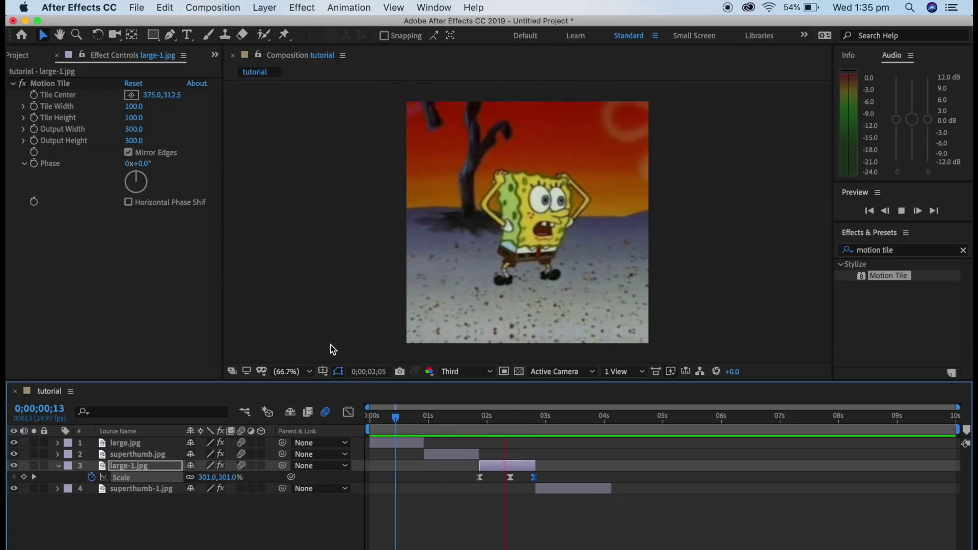
pyautogui.press('space')
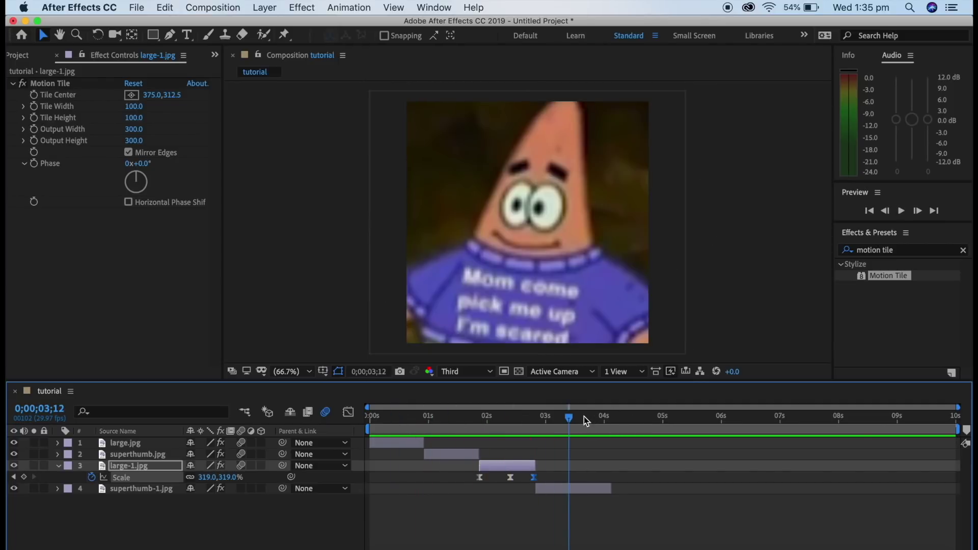
pyautogui.moveTo(571, 417); pyautogui.dragTo(483, 416)
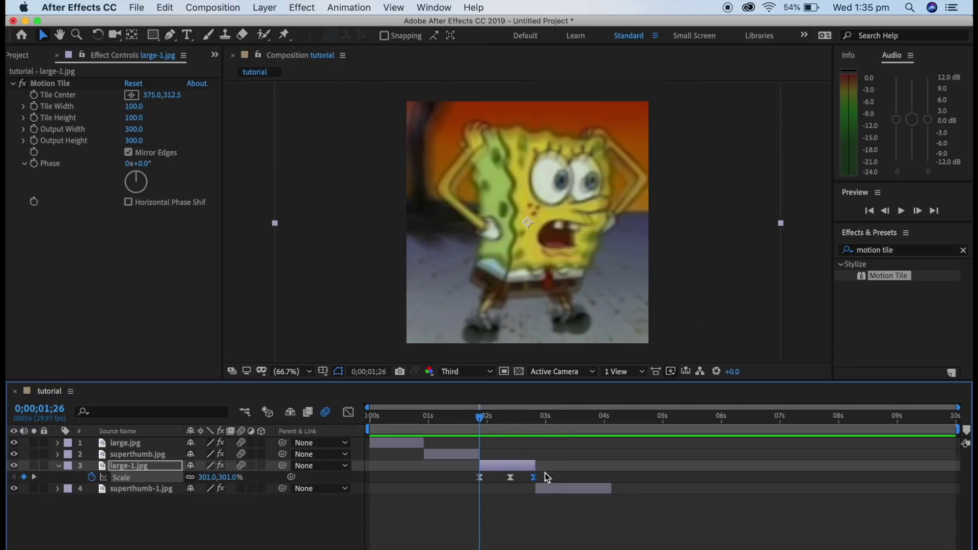
pyautogui.moveTo(545, 476); pyautogui.dragTo(472, 480)
# Step: In the Graph Editor, flatten the Scale curve near 150% and steepen its rise into 319% at 2;24
pyautogui.click(350, 413)
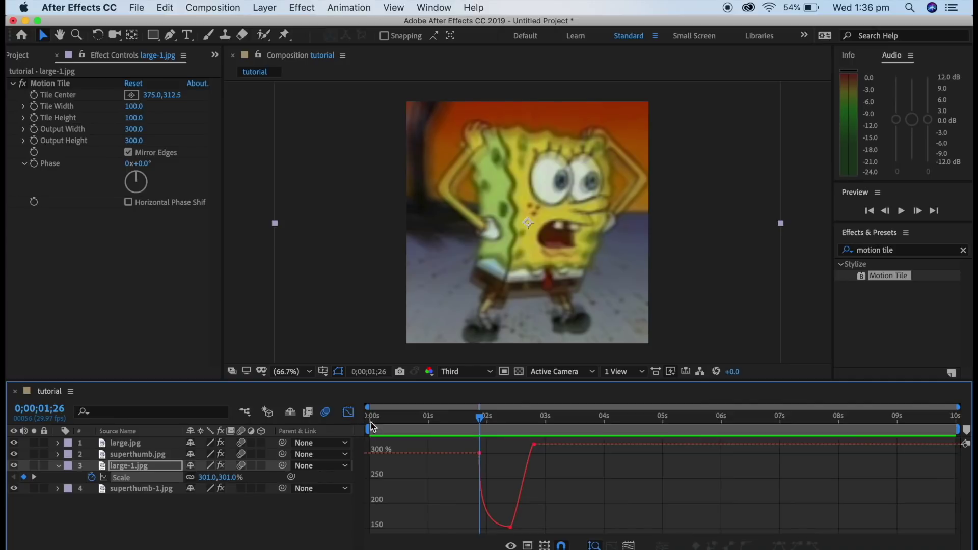
pyautogui.click(511, 526)
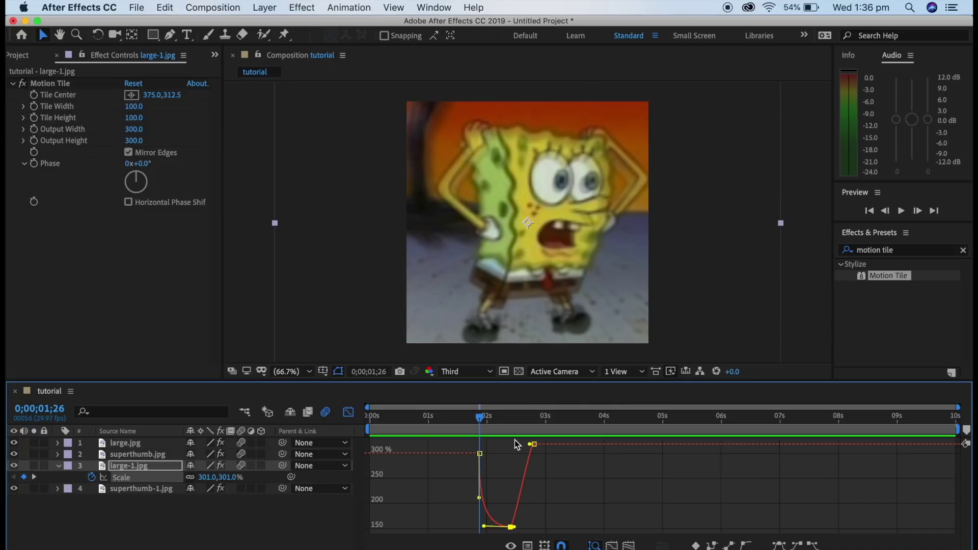
pyautogui.moveTo(537, 446)
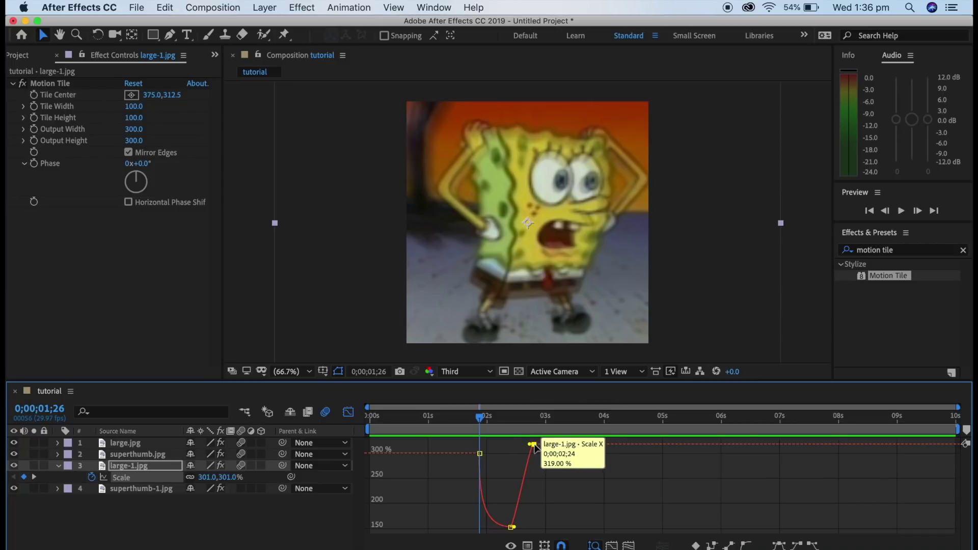
pyautogui.click(532, 445)
pyautogui.moveTo(530, 447); pyautogui.dragTo(535, 475)
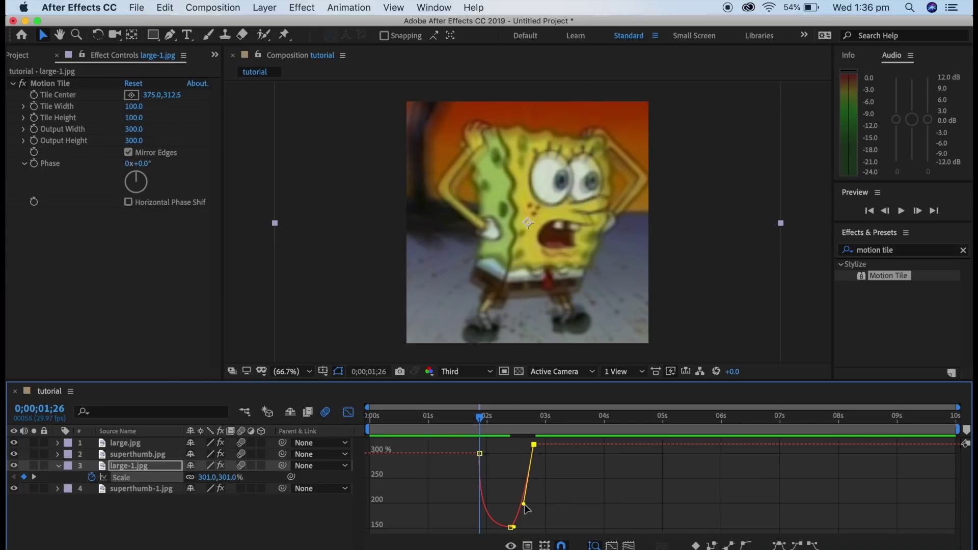
pyautogui.moveTo(525, 506); pyautogui.dragTo(550, 527)
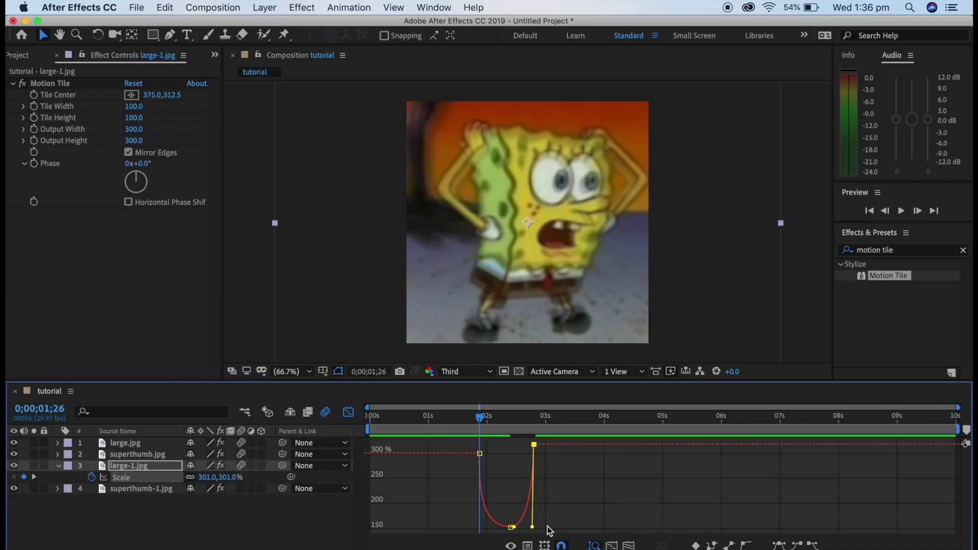
pyautogui.moveTo(518, 532); pyautogui.dragTo(532, 533)
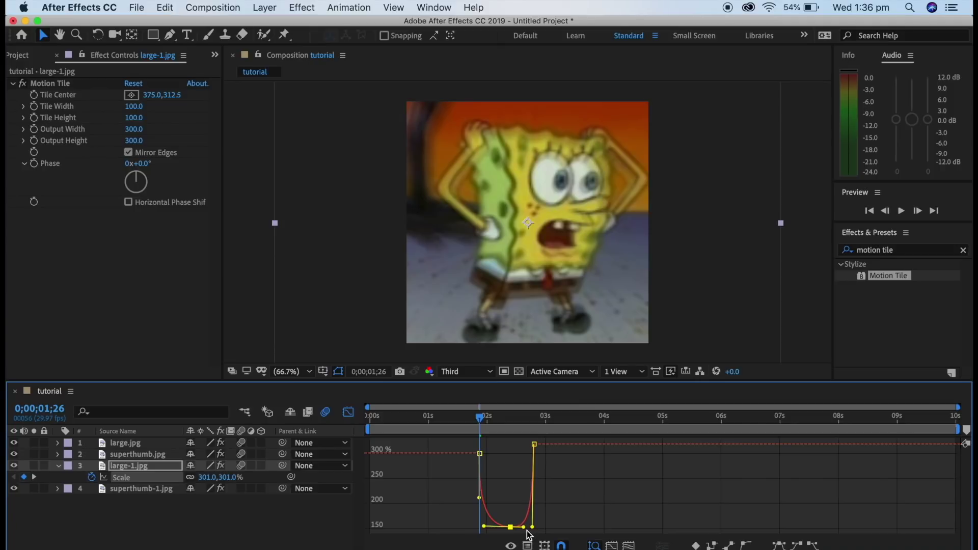
pyautogui.click(348, 412)
# Step: Preview from the start, then move the time to 2;25 where superthumb-1.jpg begins
pyautogui.moveTo(482, 418); pyautogui.dragTo(319, 394)
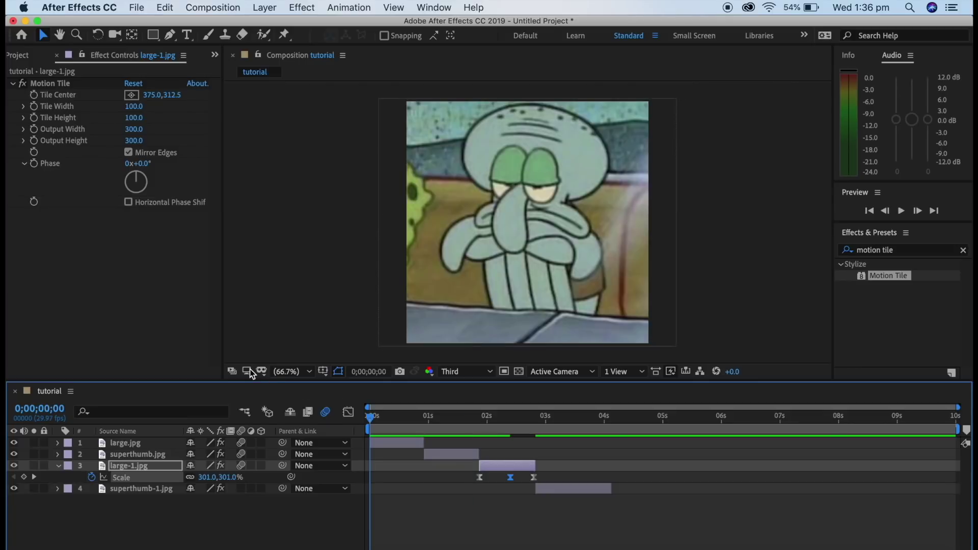
pyautogui.press('space')
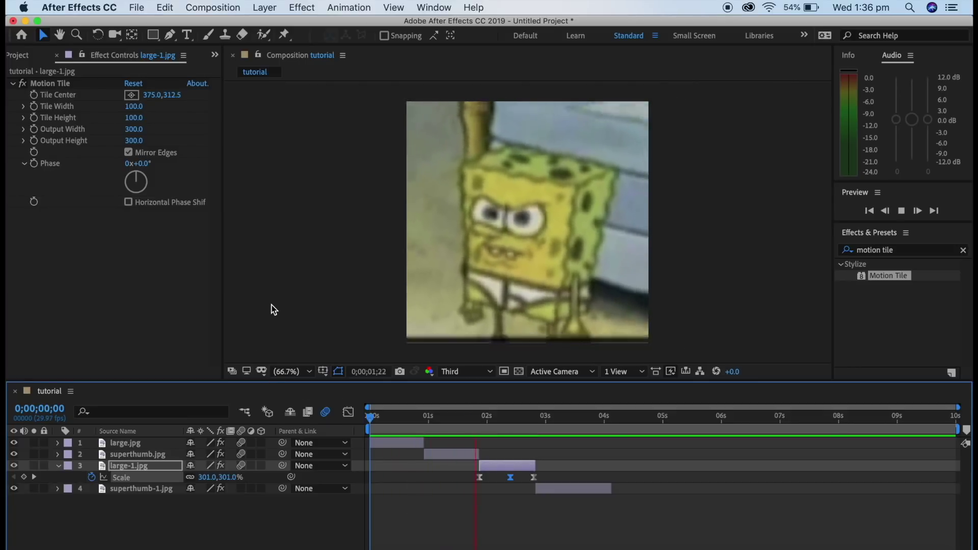
pyautogui.press('space')
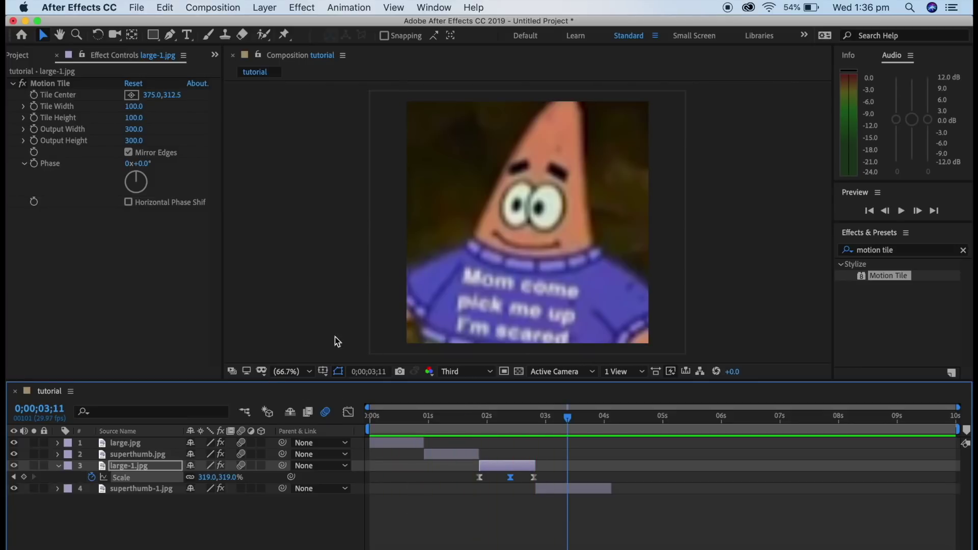
pyautogui.moveTo(568, 421); pyautogui.dragTo(539, 419)
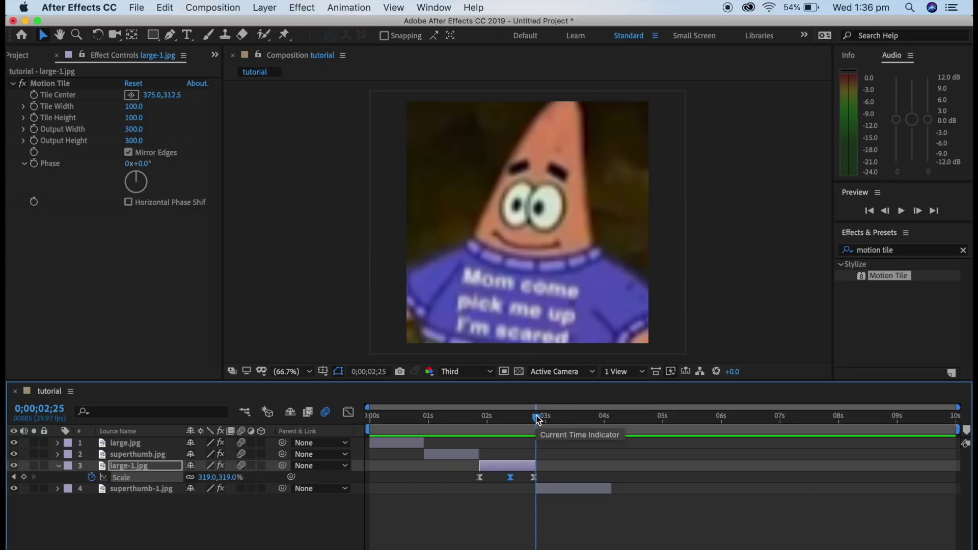
# Step: Keyframe superthumb-1.jpg's Scale from about 308% at 2;25 up to about 439% at 3;28
pyautogui.press('s')
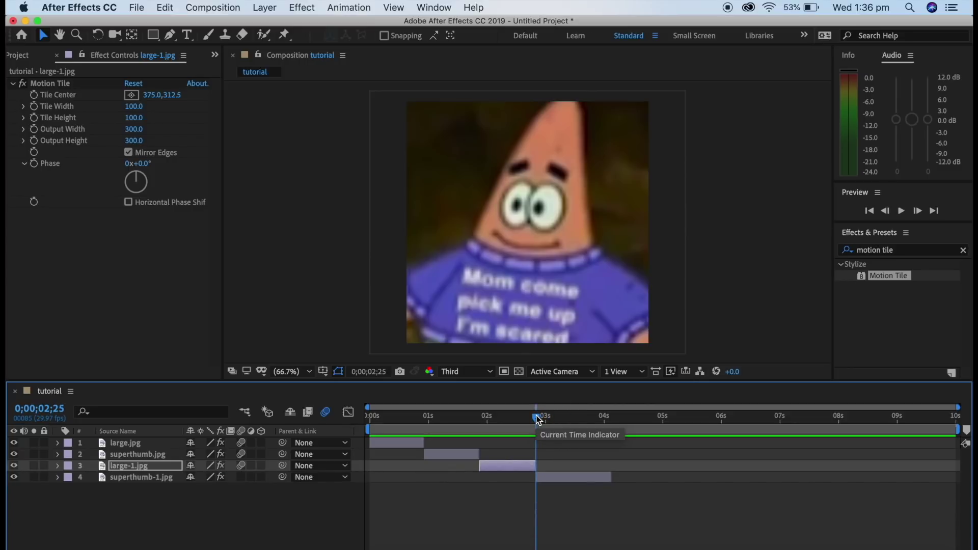
pyautogui.click(550, 477)
pyautogui.press('s')
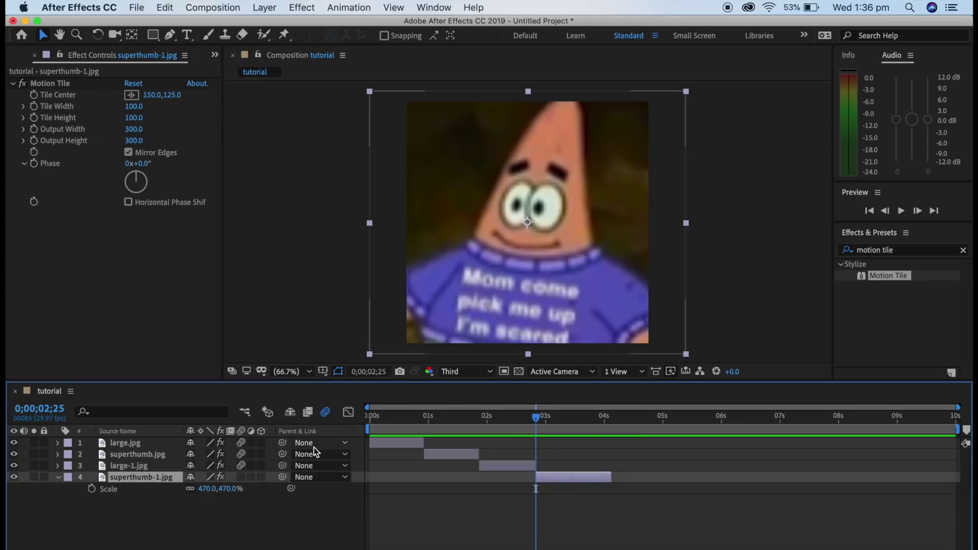
pyautogui.click(92, 489)
pyautogui.moveTo(232, 497); pyautogui.dragTo(117, 492)
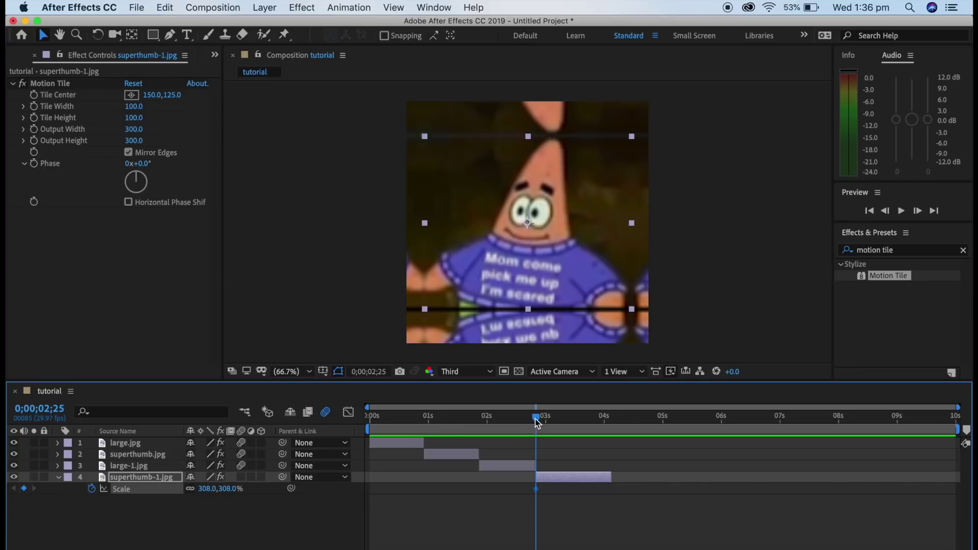
pyautogui.moveTo(536, 417); pyautogui.dragTo(602, 417)
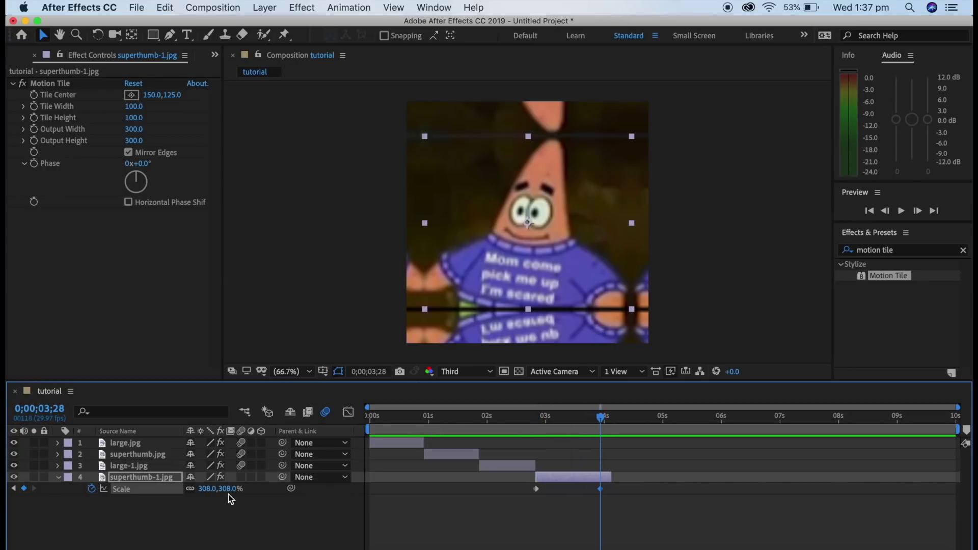
pyautogui.moveTo(229, 494); pyautogui.dragTo(325, 500)
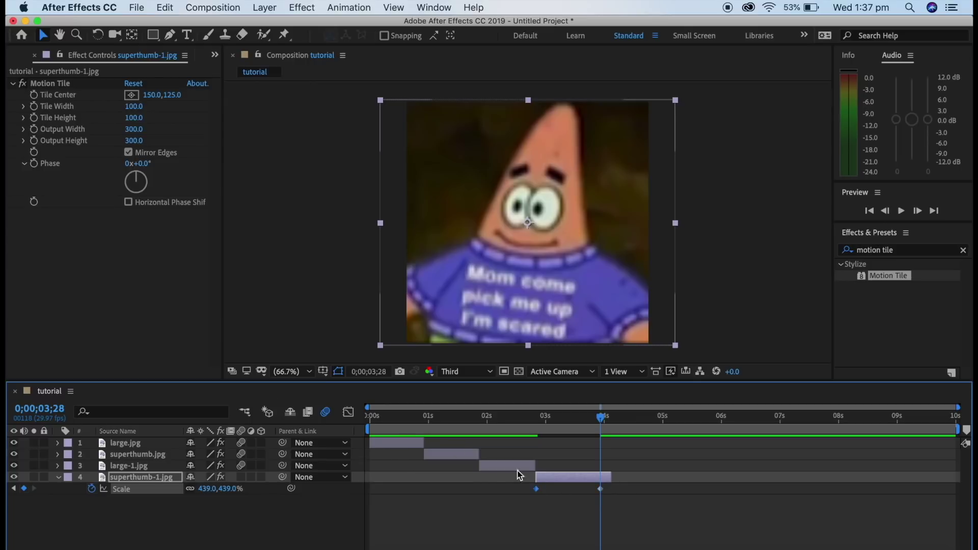
# Step: Apply Easy Ease to both Scale keyframes and steepen the curve so Patrick climbs sharply, then eases in
pyautogui.click(349, 412)
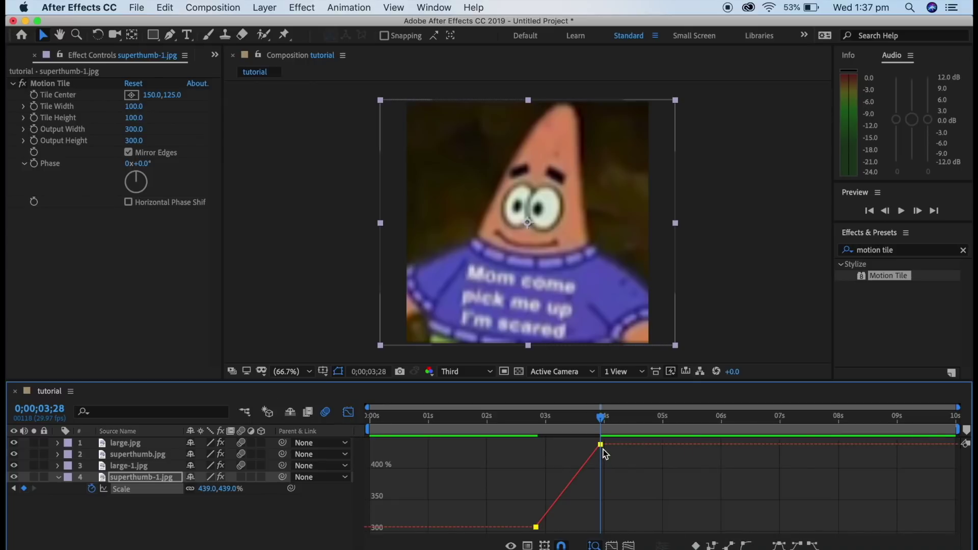
pyautogui.moveTo(537, 527); pyautogui.dragTo(530, 529)
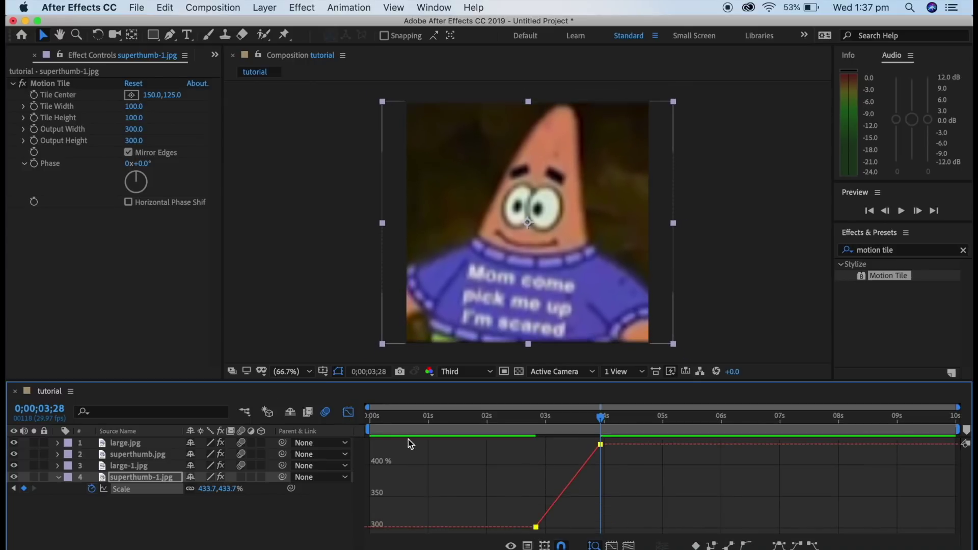
pyautogui.hotkey('shift', 'F3')
pyautogui.click(530, 490)
pyautogui.click(535, 490)
pyautogui.rightClick(535, 490)
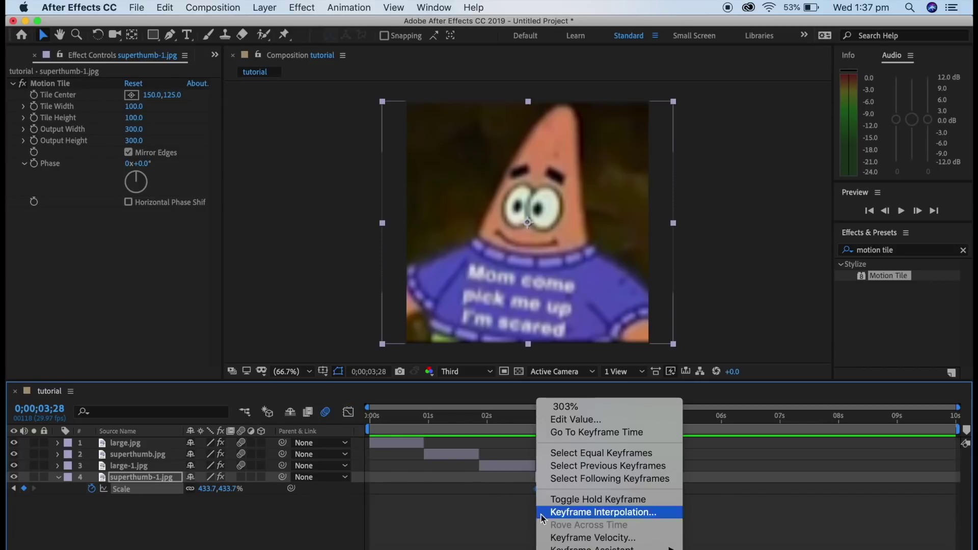
pyautogui.moveTo(592, 542)
pyautogui.click(719, 470)
pyautogui.click(348, 414)
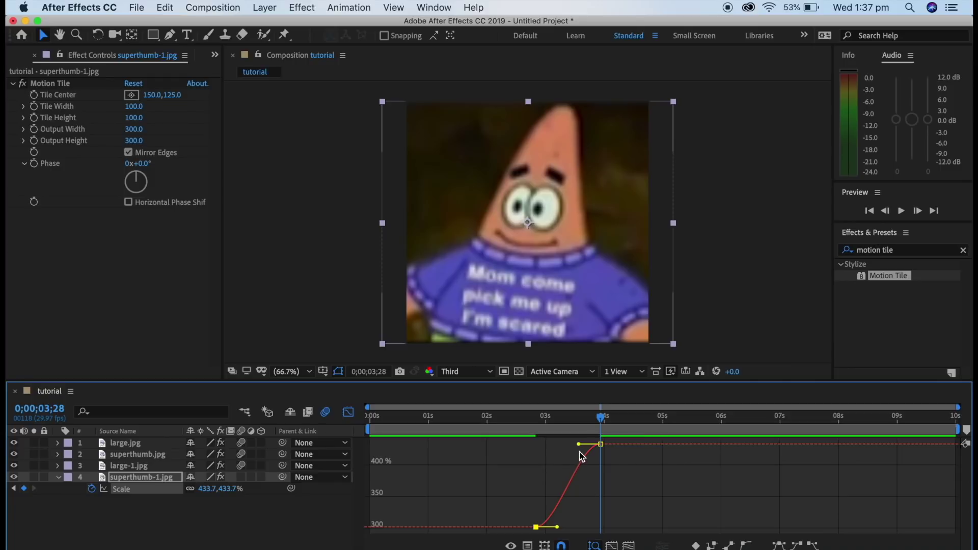
pyautogui.moveTo(558, 528); pyautogui.dragTo(500, 447)
pyautogui.moveTo(579, 444); pyautogui.dragTo(557, 448)
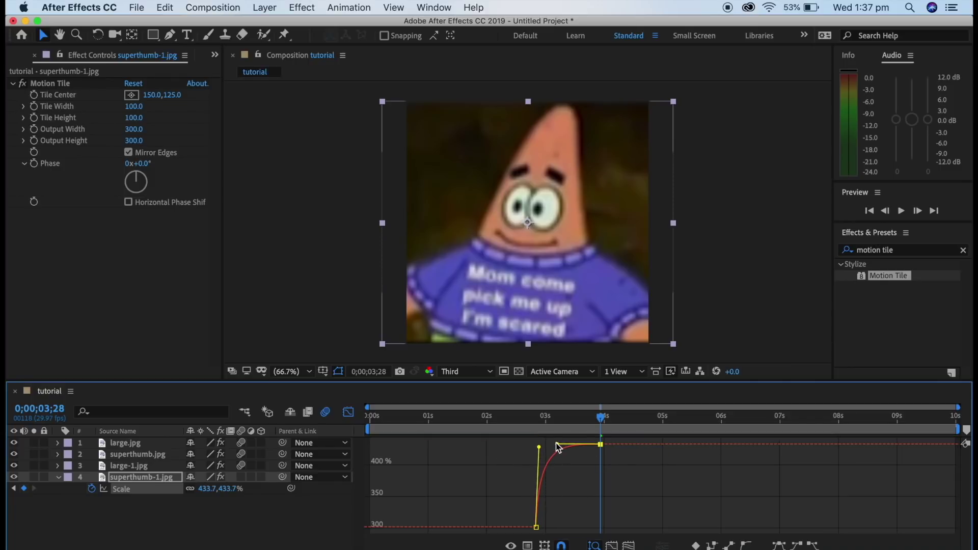
pyautogui.click(348, 412)
# Step: Preview Patrick's scale-up from the composition start
pyautogui.press('Home')
pyautogui.press('space')
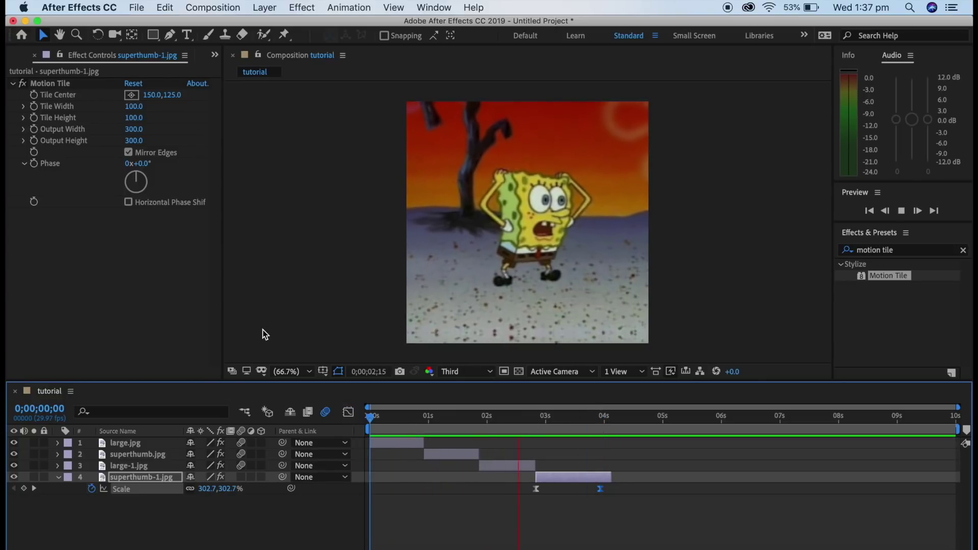
pyautogui.press('space')
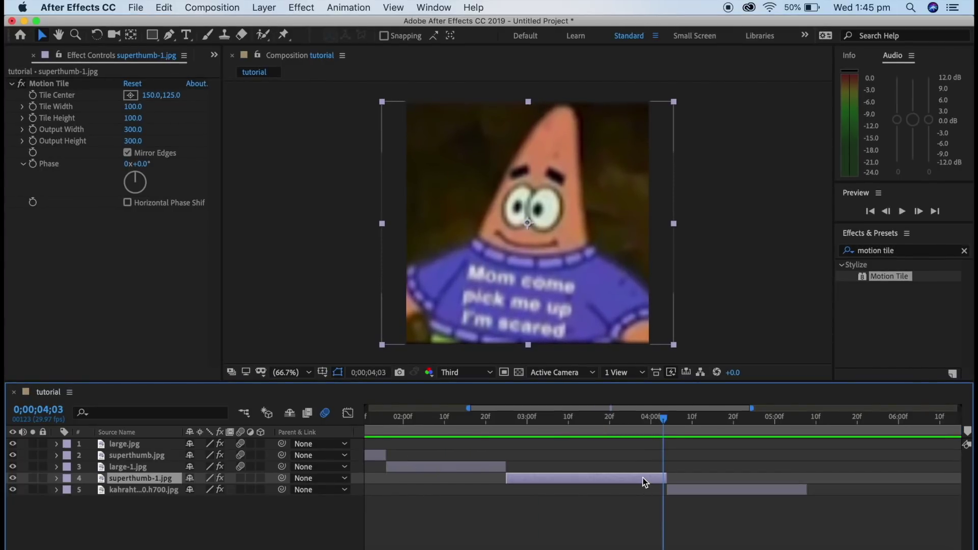
# Step: Keyframe superthumb-1.jpg's Position at 580,1081 on 4;03 and 580,540 on 3;06, then select both keyframes
pyautogui.press('p')
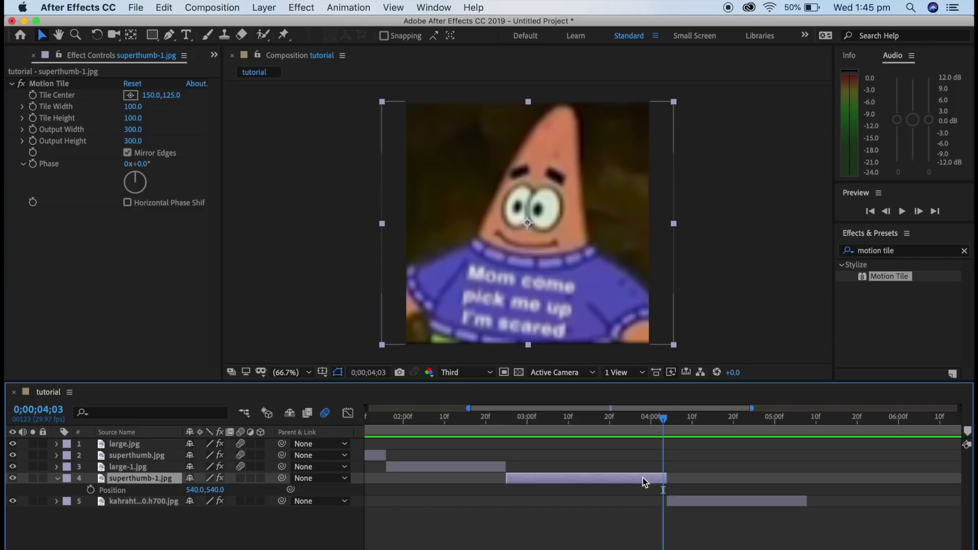
pyautogui.moveTo(191, 490); pyautogui.dragTo(198, 526)
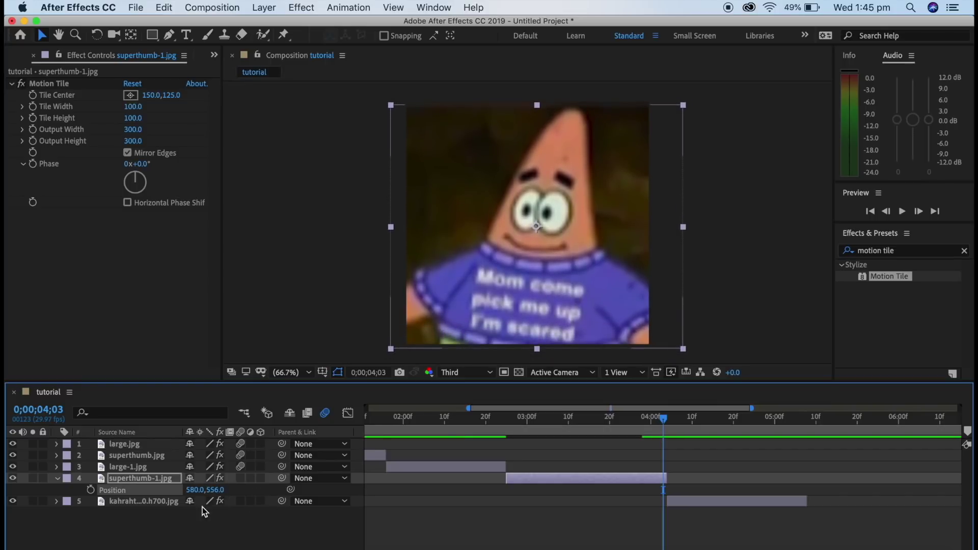
pyautogui.moveTo(216, 489); pyautogui.dragTo(542, 510)
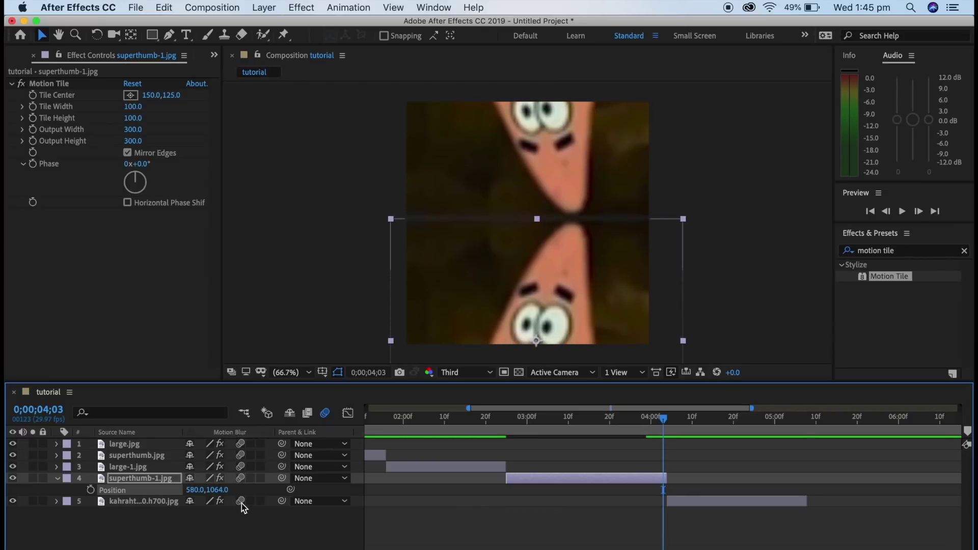
pyautogui.moveTo(218, 490); pyautogui.dragTo(232, 497)
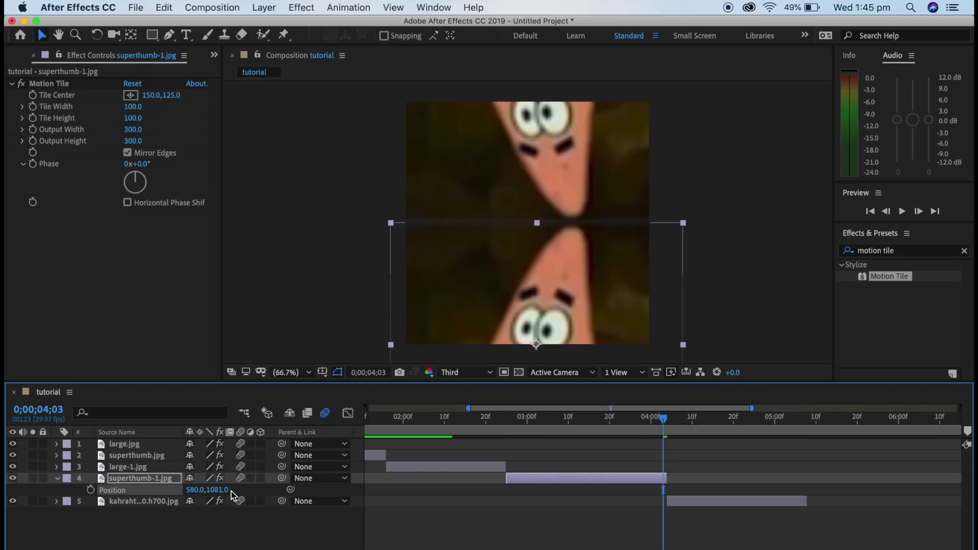
pyautogui.click(91, 490)
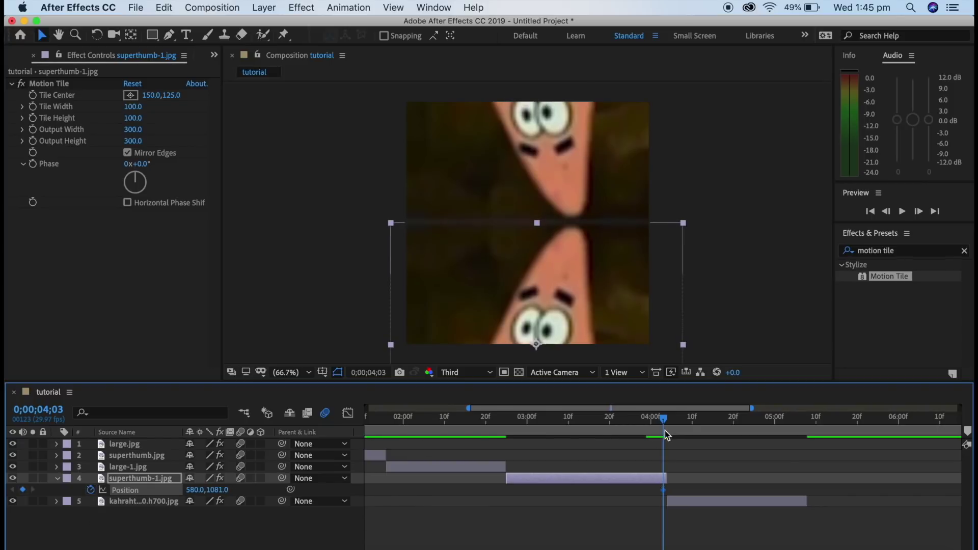
pyautogui.moveTo(666, 435); pyautogui.dragTo(553, 421)
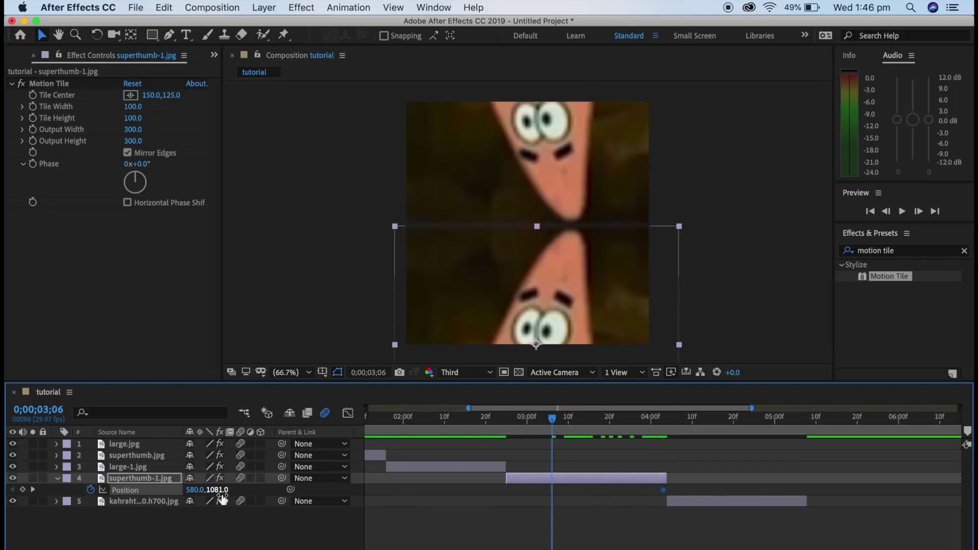
pyautogui.moveTo(223, 499); pyautogui.dragTo(92, 483)
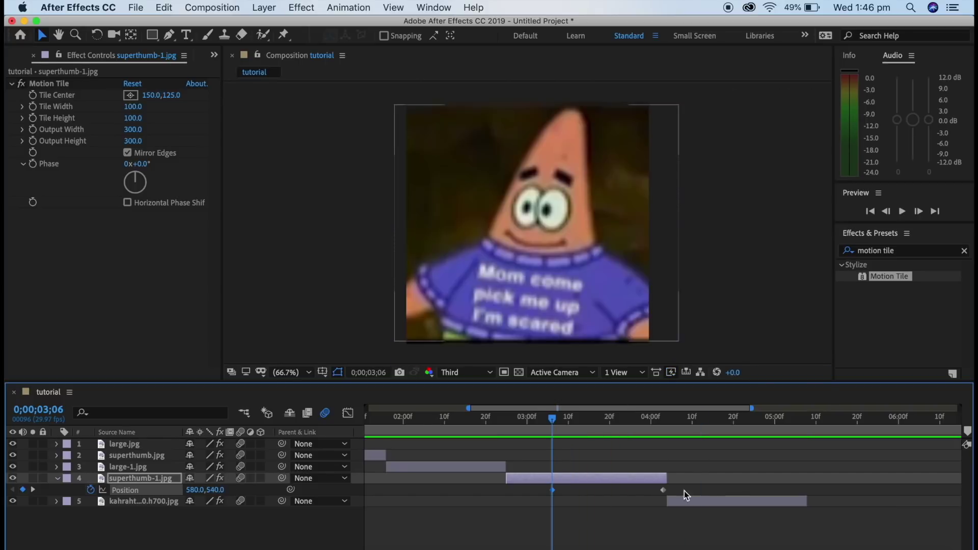
pyautogui.moveTo(684, 492); pyautogui.dragTo(534, 490)
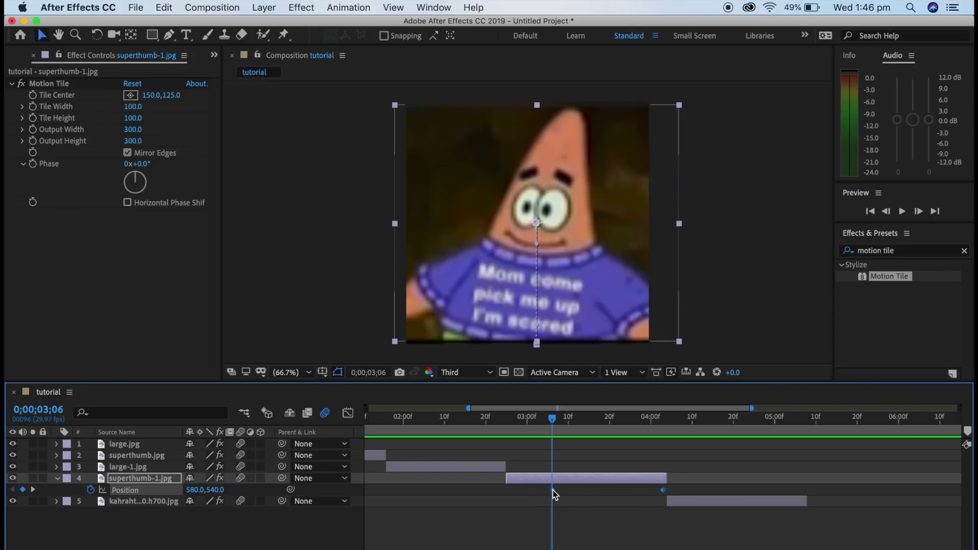
# Step: Apply Easy Ease to both Position keyframes and use Separate Dimensions in the Graph Editor
pyautogui.rightClick(553, 491)
pyautogui.moveTo(627, 547)
pyautogui.click(722, 476)
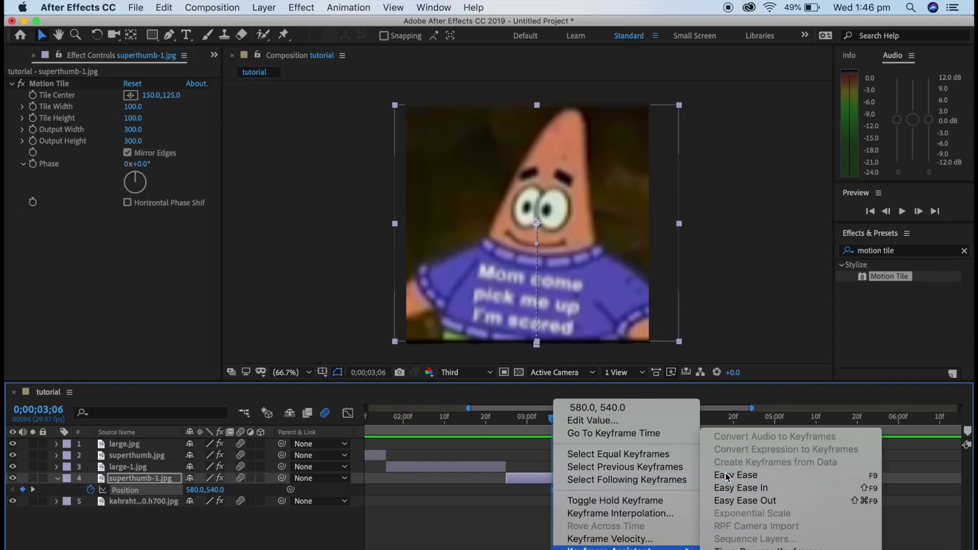
pyautogui.click(347, 413)
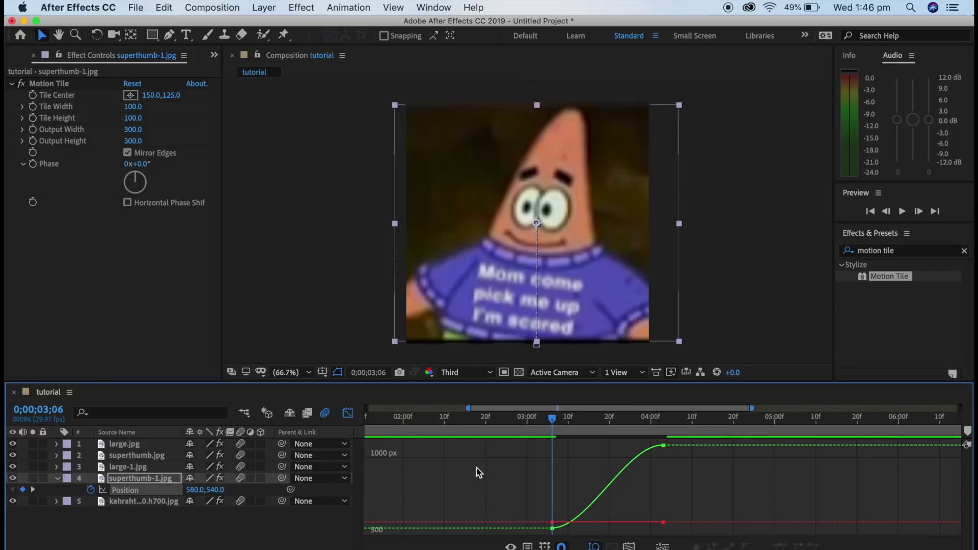
pyautogui.click(663, 446)
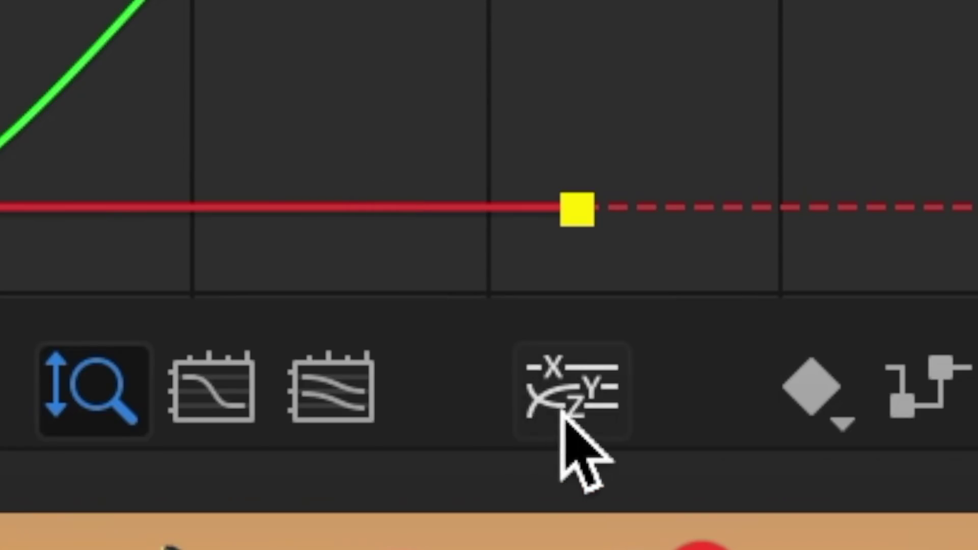
pyautogui.click(566, 416)
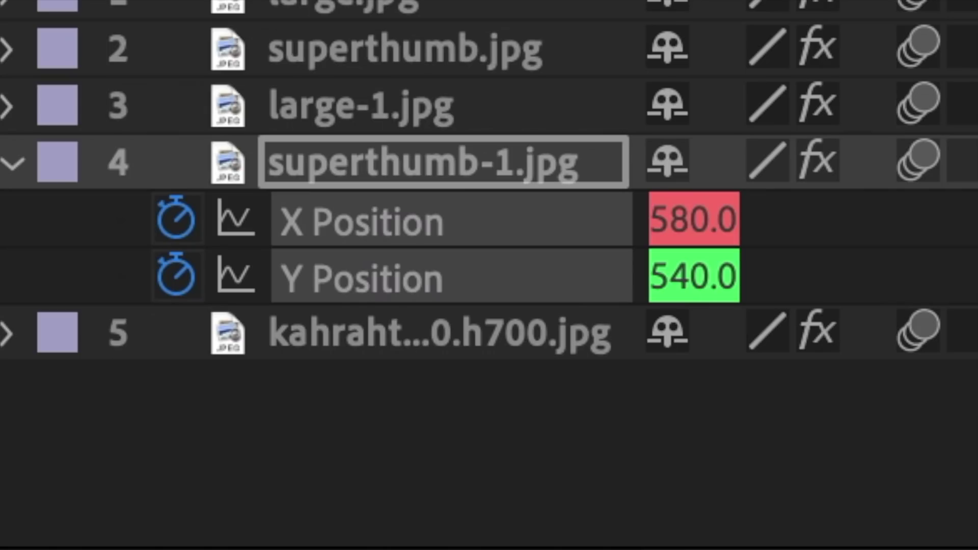
# Step: Shape the Y Position curve for a slow start and a steep drop into 1081 at 4;03
pyautogui.click(349, 414)
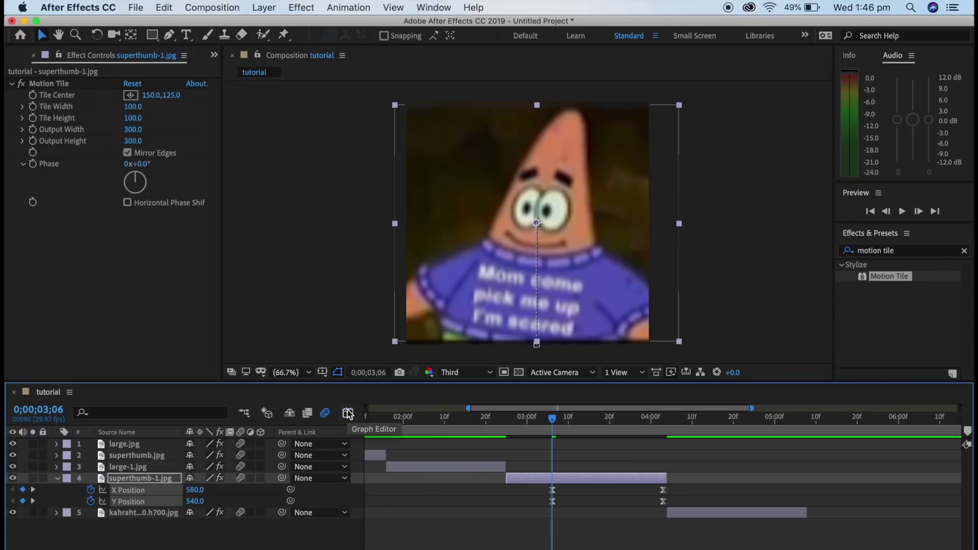
pyautogui.click(389, 517)
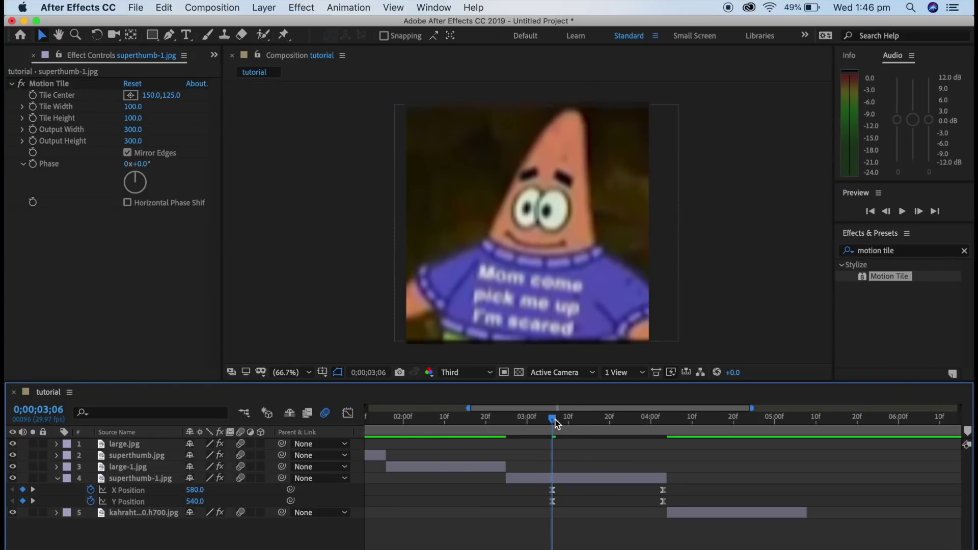
pyautogui.moveTo(556, 424); pyautogui.dragTo(664, 435)
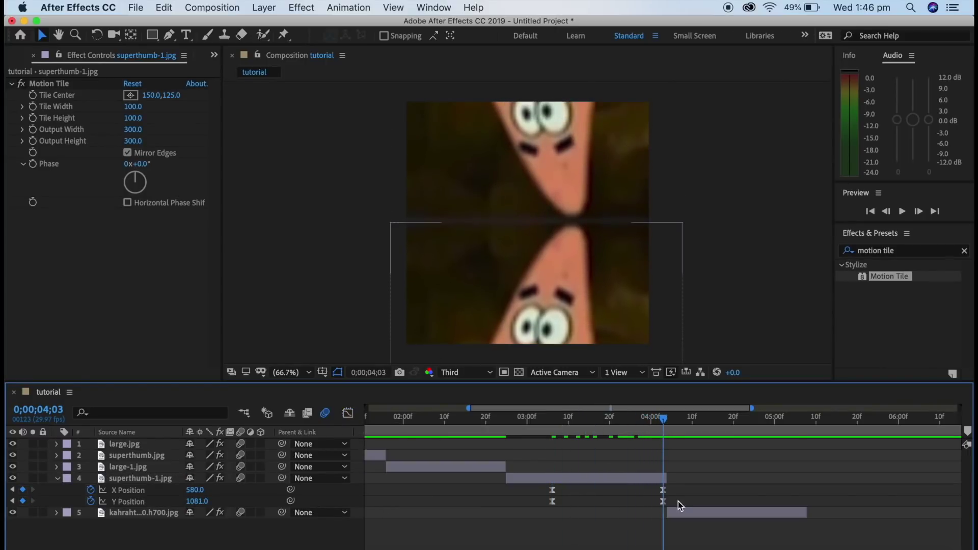
pyautogui.moveTo(678, 501); pyautogui.dragTo(525, 515)
pyautogui.click(348, 414)
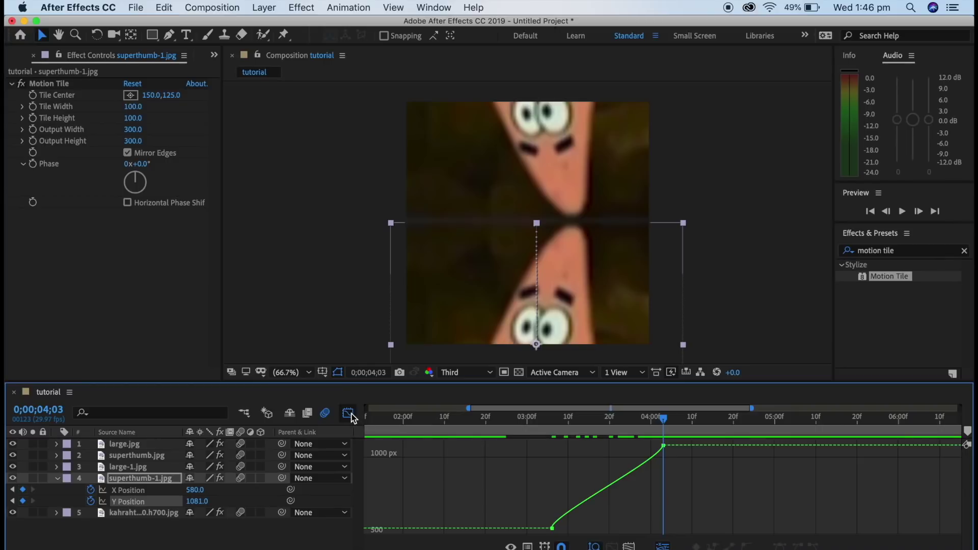
pyautogui.click(553, 528)
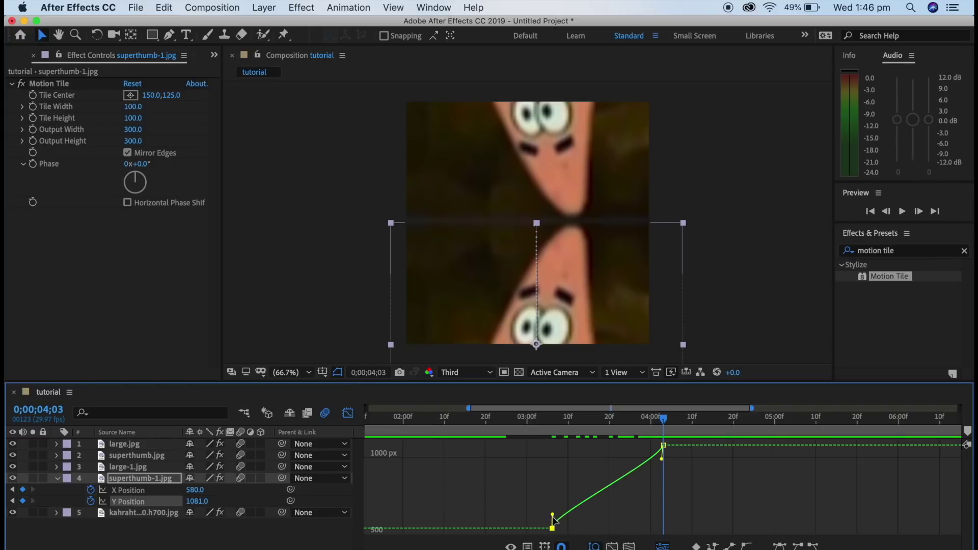
pyautogui.moveTo(553, 515); pyautogui.dragTo(666, 509)
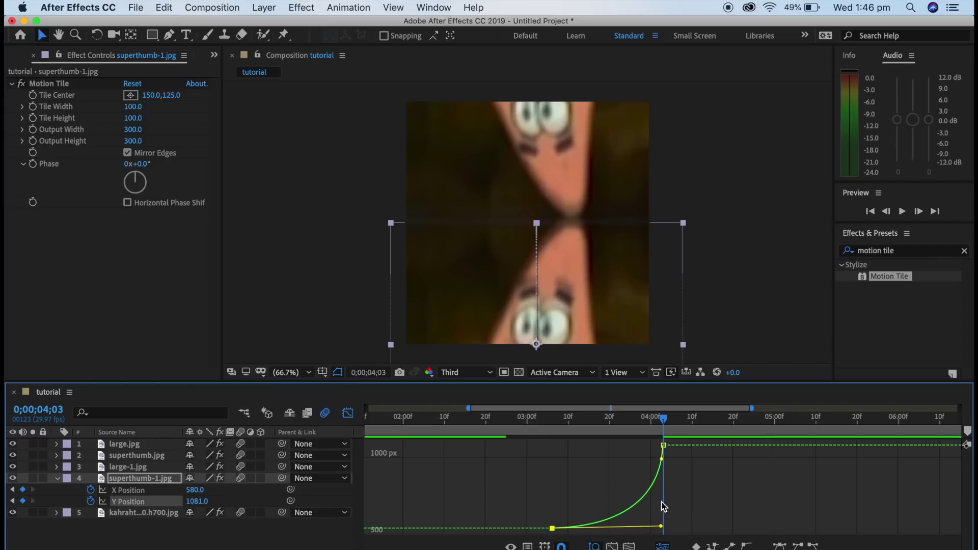
pyautogui.moveTo(661, 462); pyautogui.dragTo(661, 506)
pyautogui.click(348, 413)
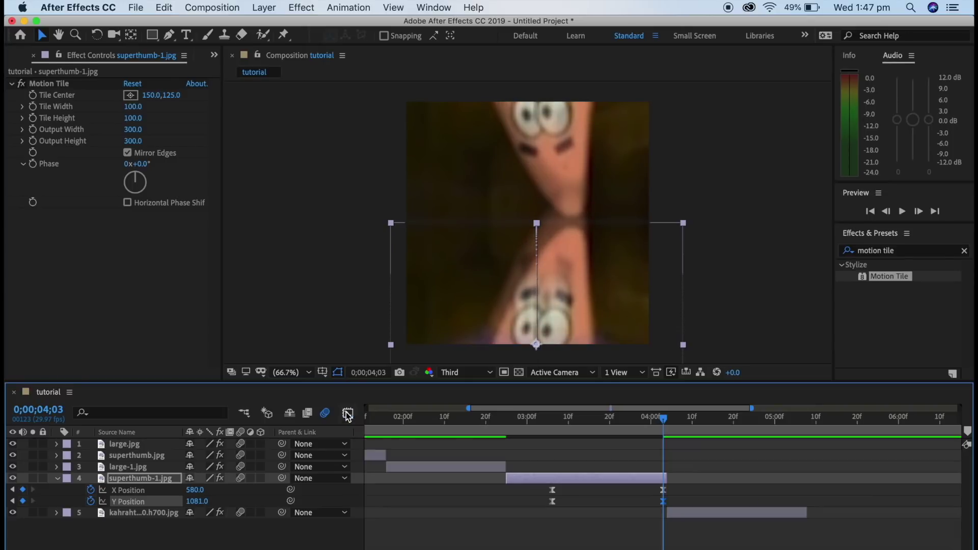
# Step: Preview the slide, shift the first Y Position keyframe slightly earlier, and refine its ease
pyautogui.press('space')
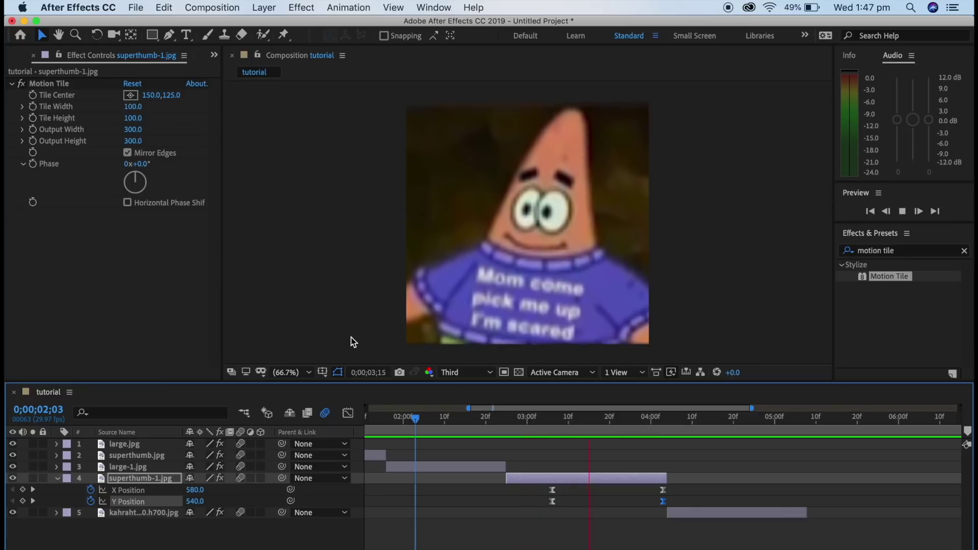
pyautogui.press('space')
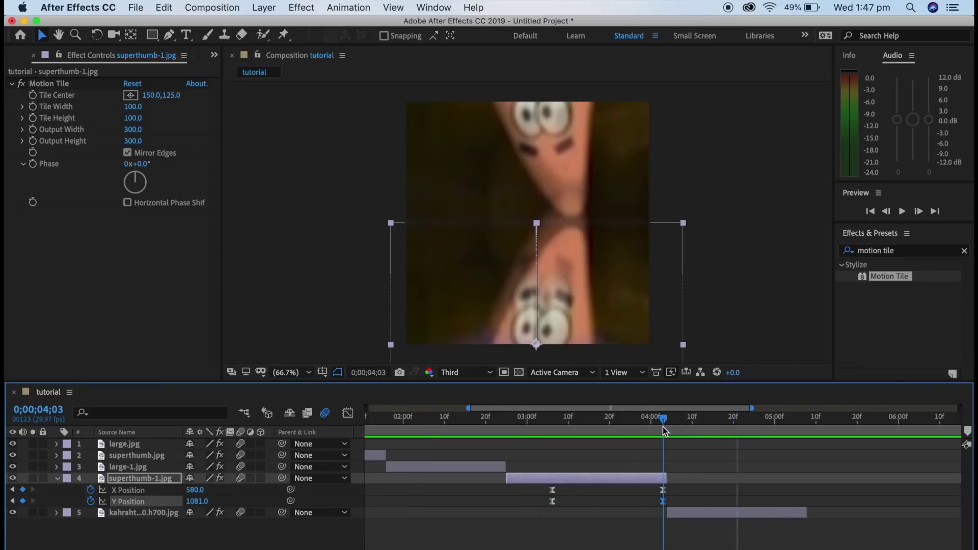
pyautogui.moveTo(553, 502); pyautogui.dragTo(528, 501)
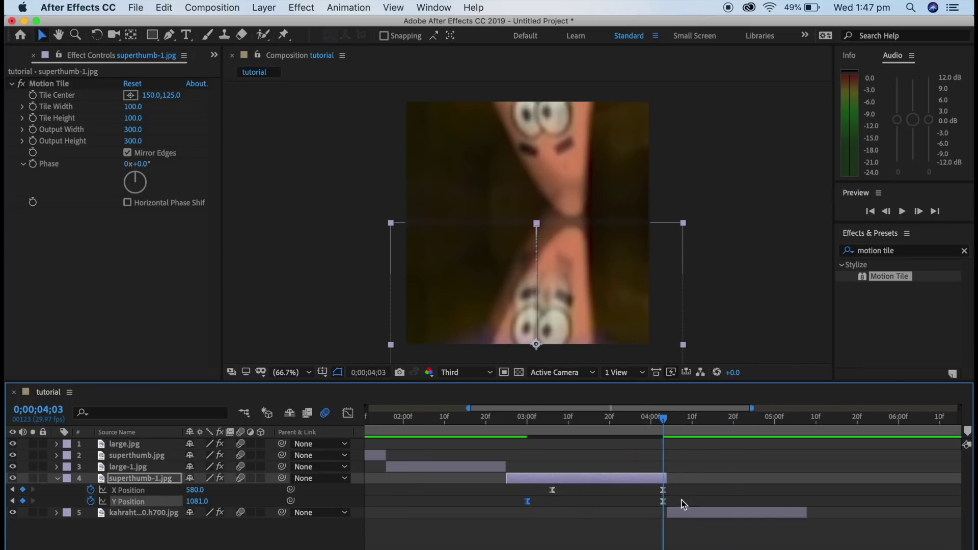
pyautogui.click(348, 413)
pyautogui.click(528, 528)
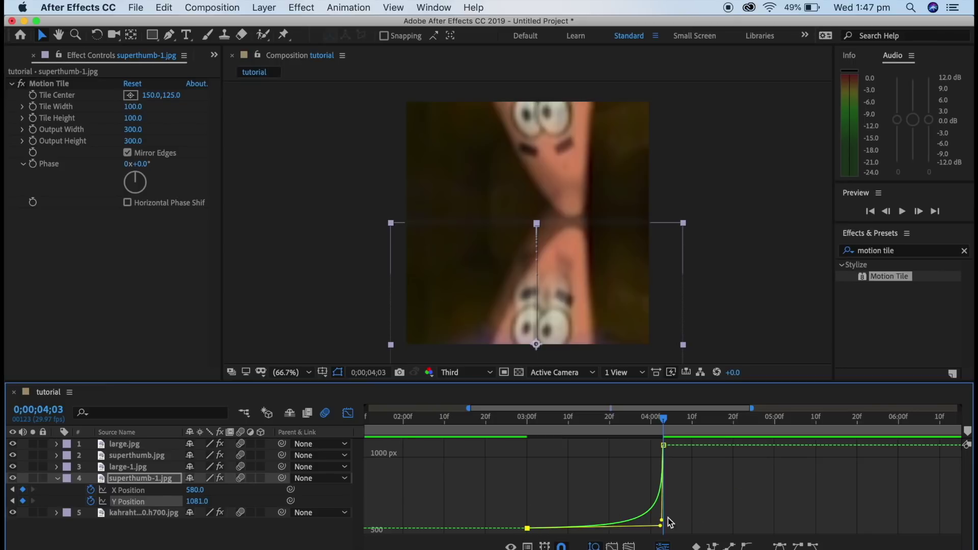
pyautogui.moveTo(669, 521); pyautogui.dragTo(652, 530)
pyautogui.click(348, 413)
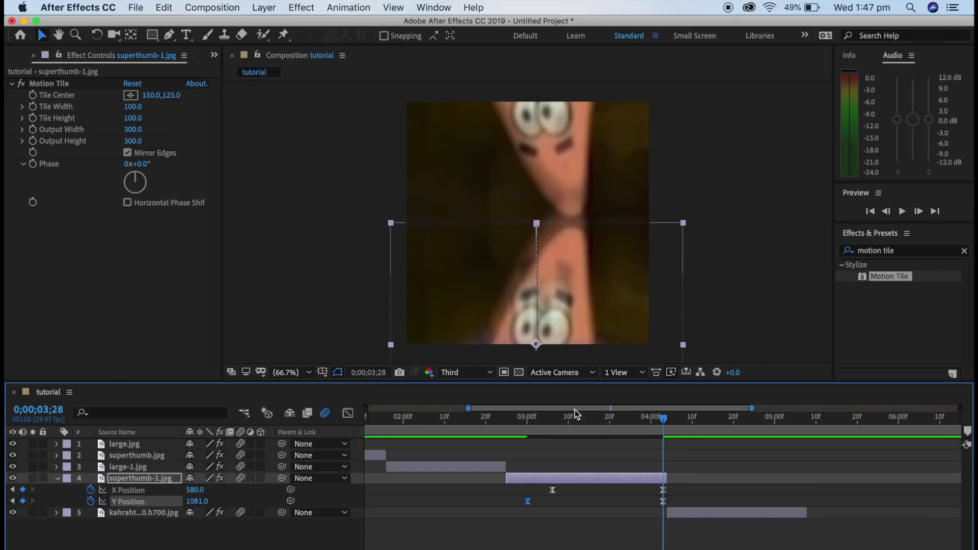
# Step: Preview the slide again, including a replay from 2;12
pyautogui.press('space')
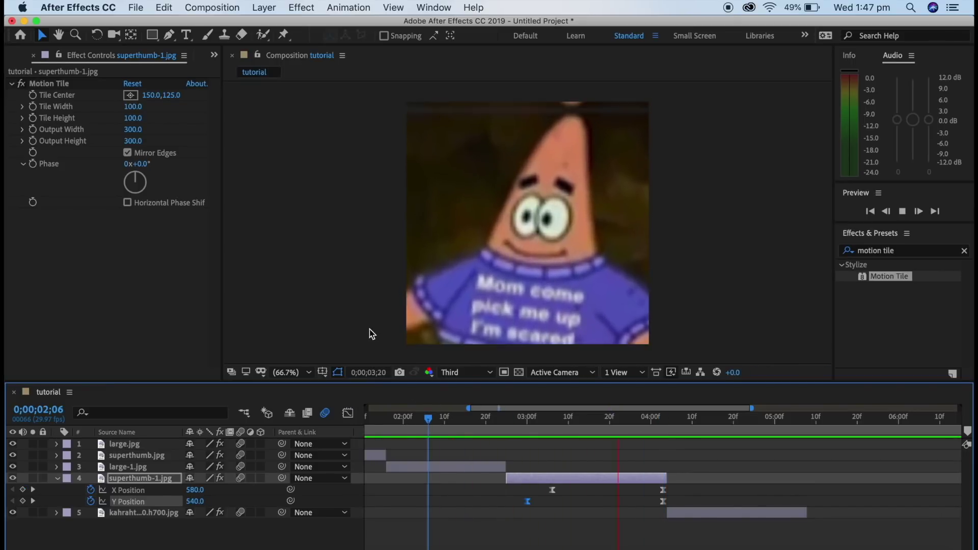
pyautogui.press('space')
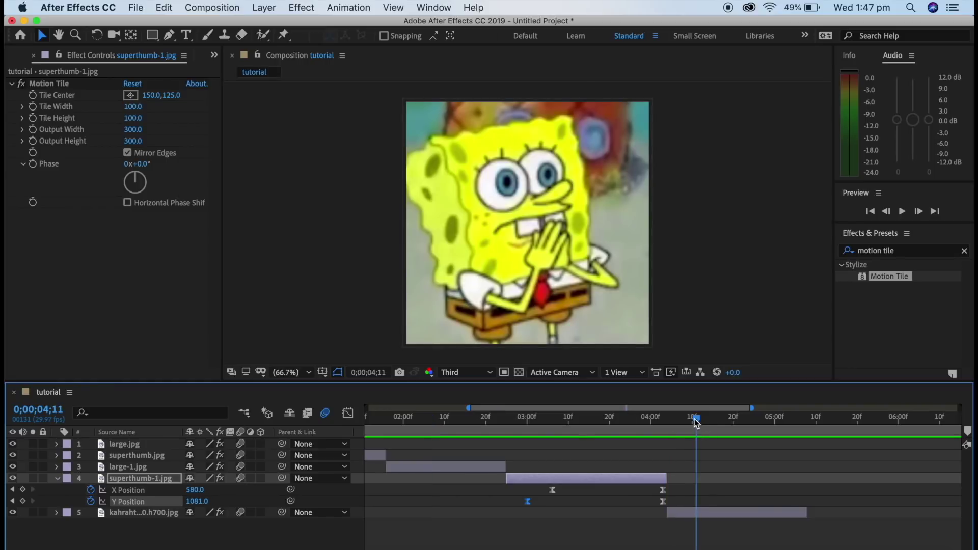
pyautogui.moveTo(696, 423); pyautogui.dragTo(453, 417)
pyautogui.press('space')
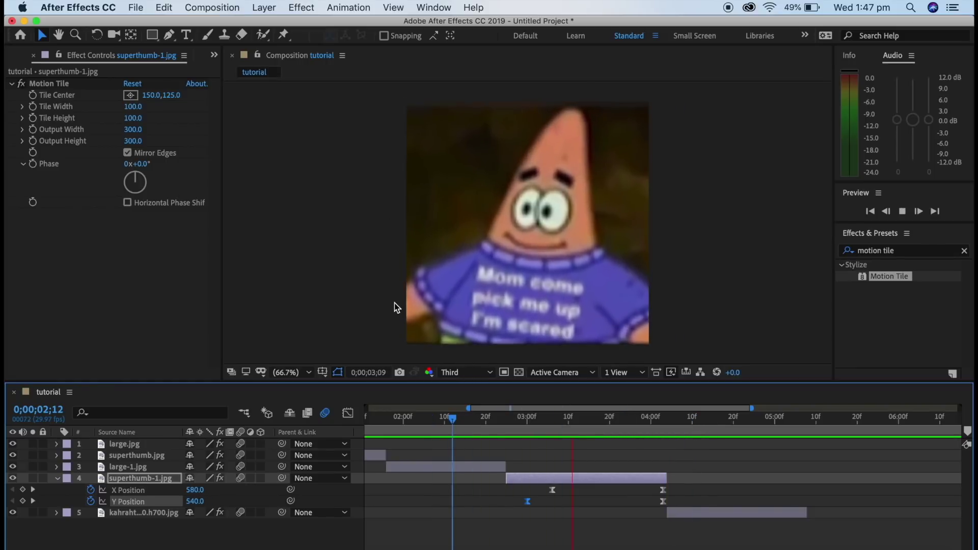
pyautogui.press('space')
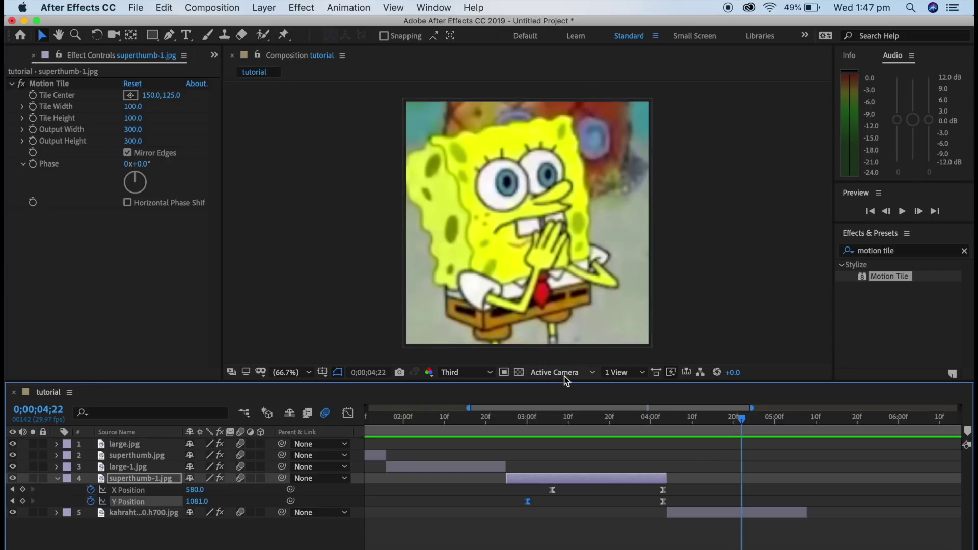
# Step: Keyframe kahrahtay.w700.h700.jpg's Position to slide from above the frame at 4;04 down to 540,530 at 5;03
pyautogui.press('o')
pyautogui.press('u')
pyautogui.click(679, 487)
pyautogui.press('p')
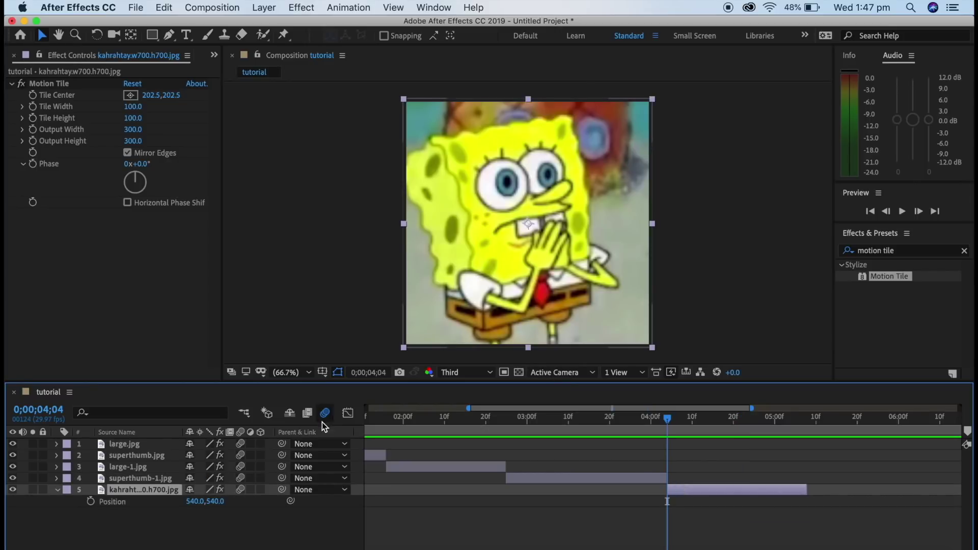
pyautogui.moveTo(221, 503)
pyautogui.mouseDown()
pyautogui.moveTo(196, 503)
pyautogui.moveTo(216, 504)
pyautogui.mouseUp()
pyautogui.moveTo(669, 422)
pyautogui.mouseDown()
pyautogui.moveTo(788, 425)
pyautogui.moveTo(664, 419)
pyautogui.moveTo(672, 421)
pyautogui.mouseUp()
pyautogui.click(91, 502)
pyautogui.click(886, 211)
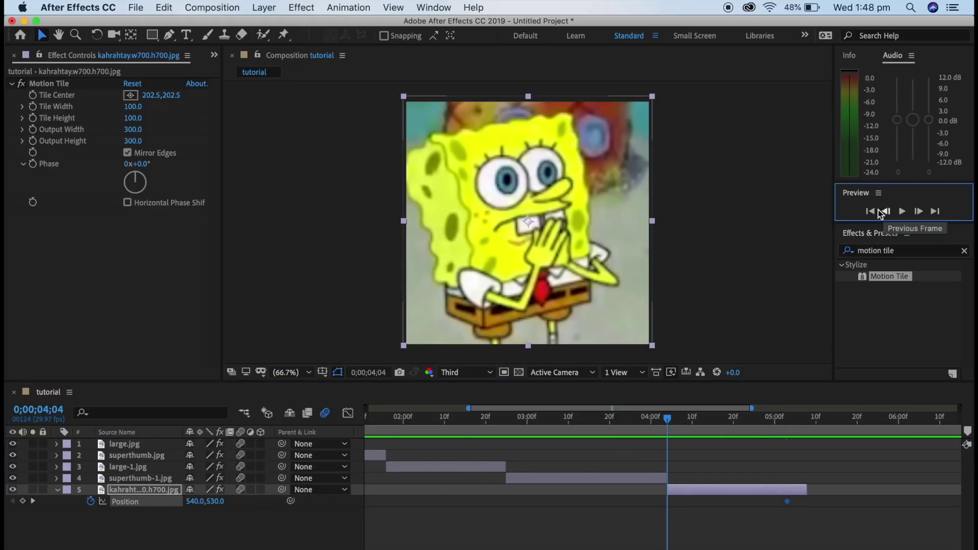
pyautogui.moveTo(217, 501); pyautogui.dragTo(104, 501)
# Step: Play and stop a preview, then put the time back on the 4;04 keyframe
pyautogui.press('space')
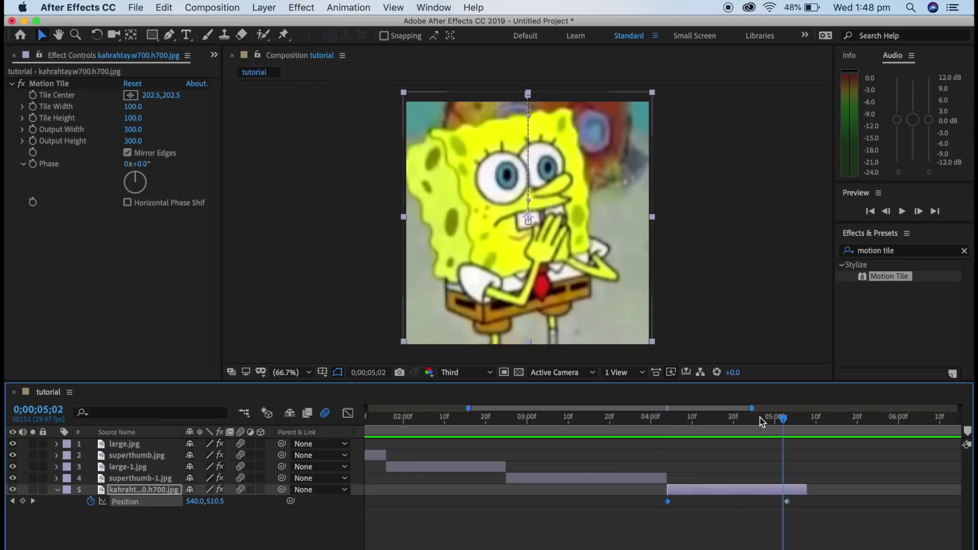
pyautogui.press('space')
pyautogui.press('space')
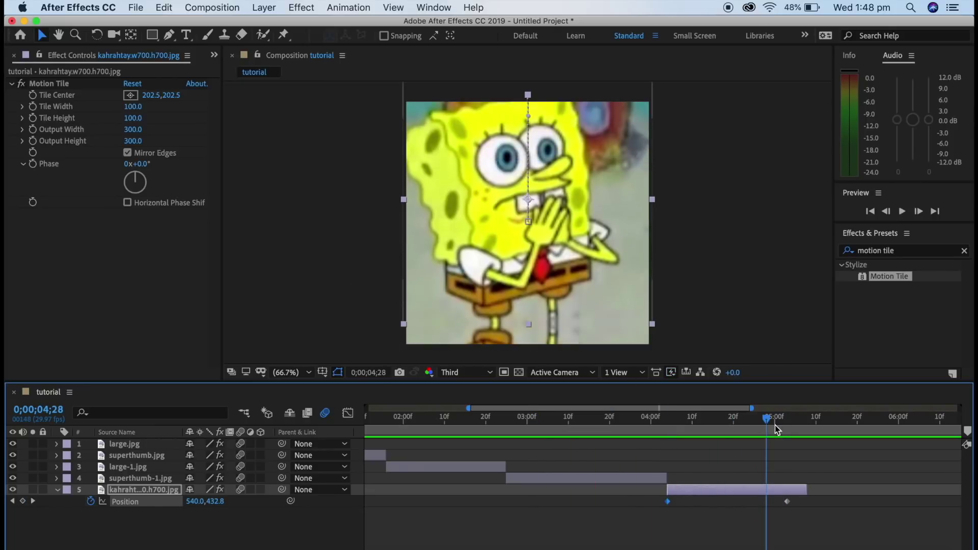
pyautogui.moveTo(776, 429); pyautogui.dragTo(668, 430)
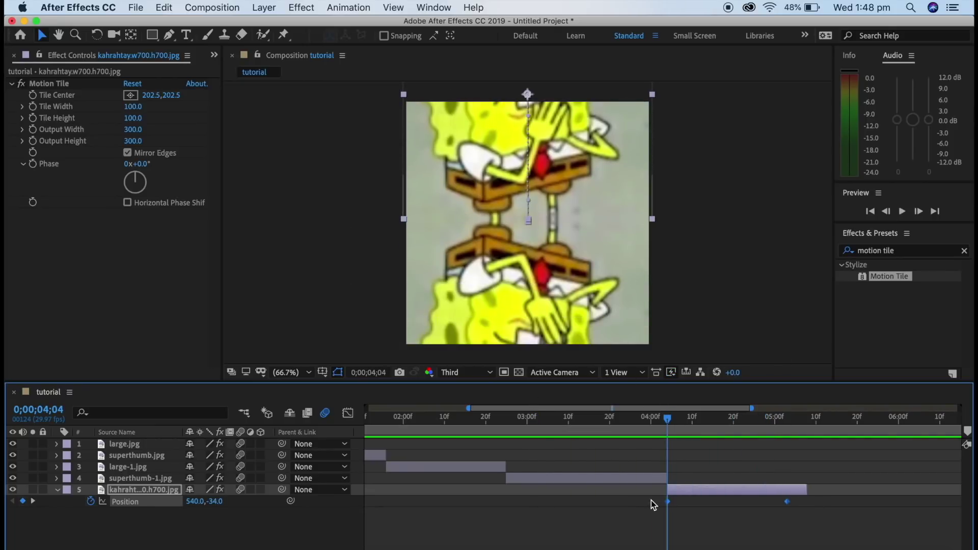
# Step: Apply Easy Ease to the Position keyframes and split Position into separate X and Y properties
pyautogui.rightClick(668, 501)
pyautogui.moveTo(678, 545)
pyautogui.click(610, 483)
pyautogui.click(348, 414)
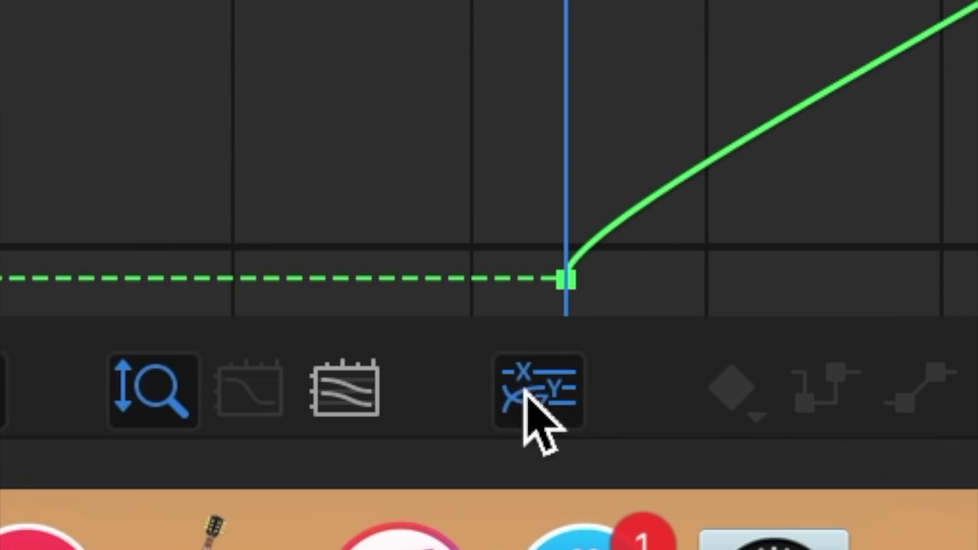
pyautogui.click(662, 547)
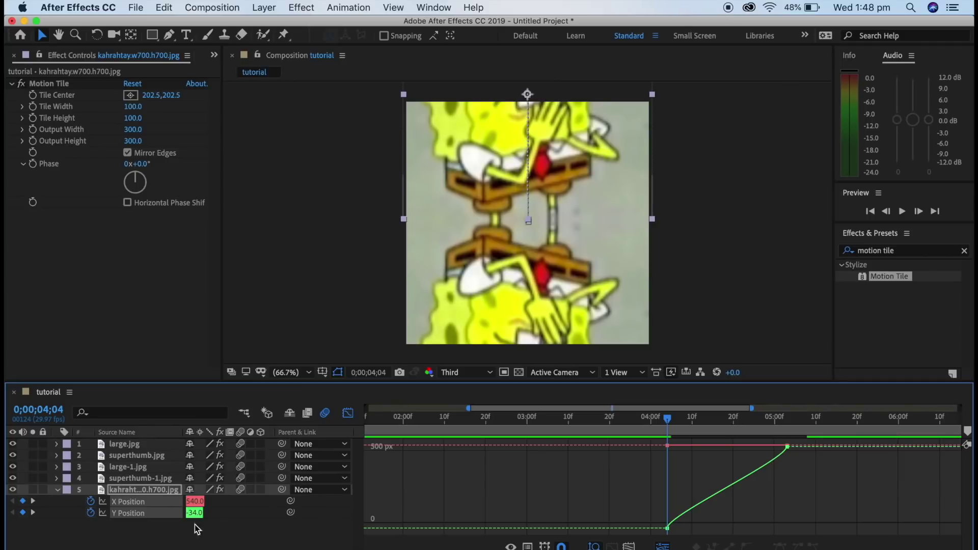
pyautogui.click(348, 415)
# Step: Give the two Y Position keyframes a steep custom ease in the Graph Editor
pyautogui.moveTo(796, 532); pyautogui.dragTo(660, 514)
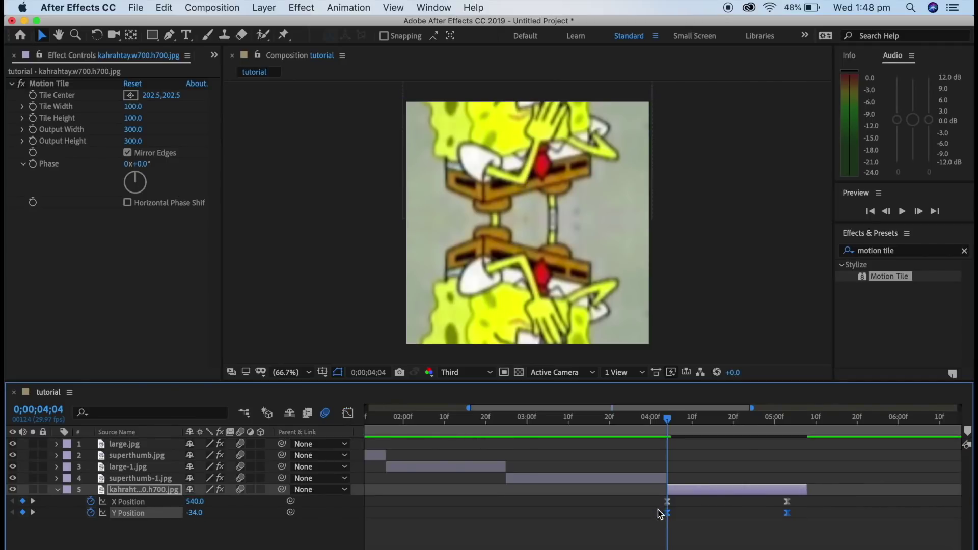
pyautogui.click(347, 413)
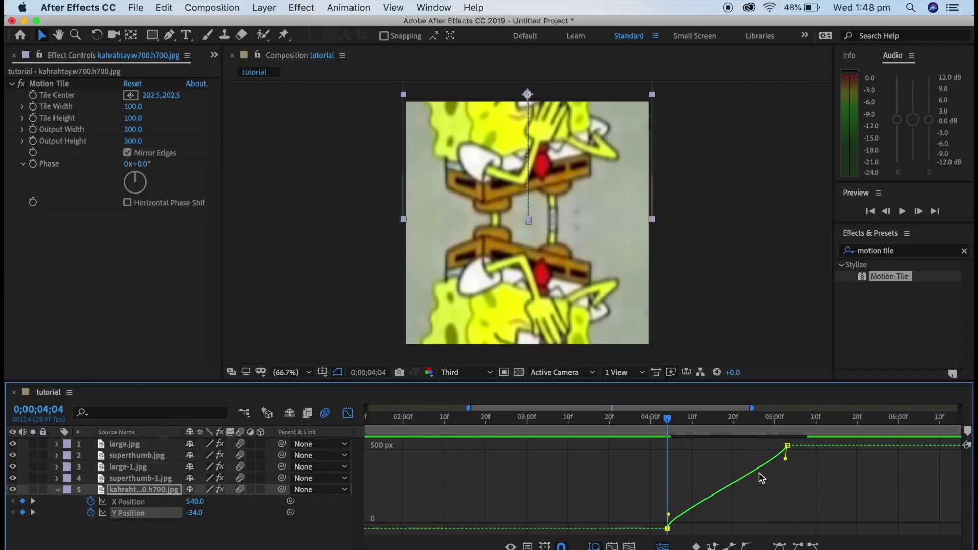
pyautogui.moveTo(787, 463); pyautogui.dragTo(678, 446)
pyautogui.moveTo(670, 516); pyautogui.dragTo(670, 464)
pyautogui.click(326, 413)
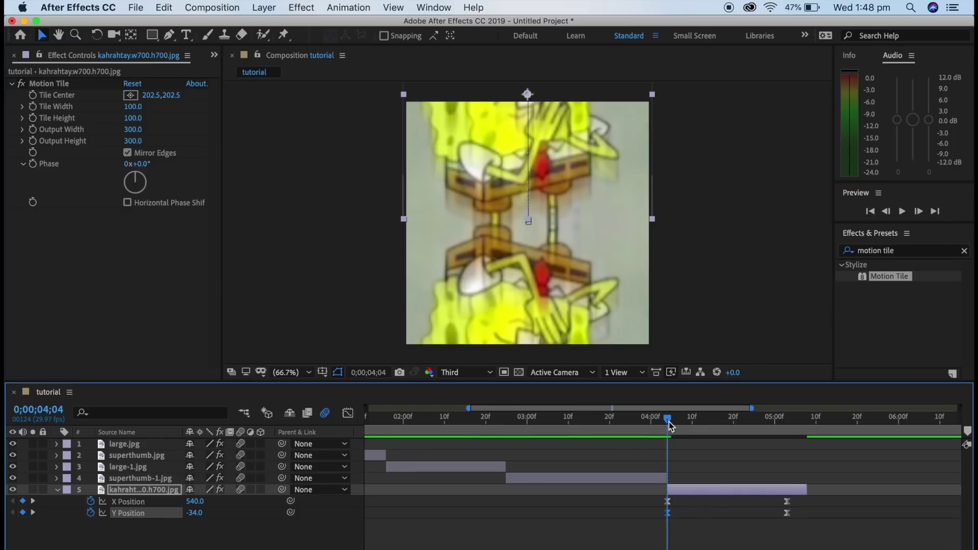
# Step: Preview the eased slide-in twice, then show the whole 10-second timeline
pyautogui.press('space')
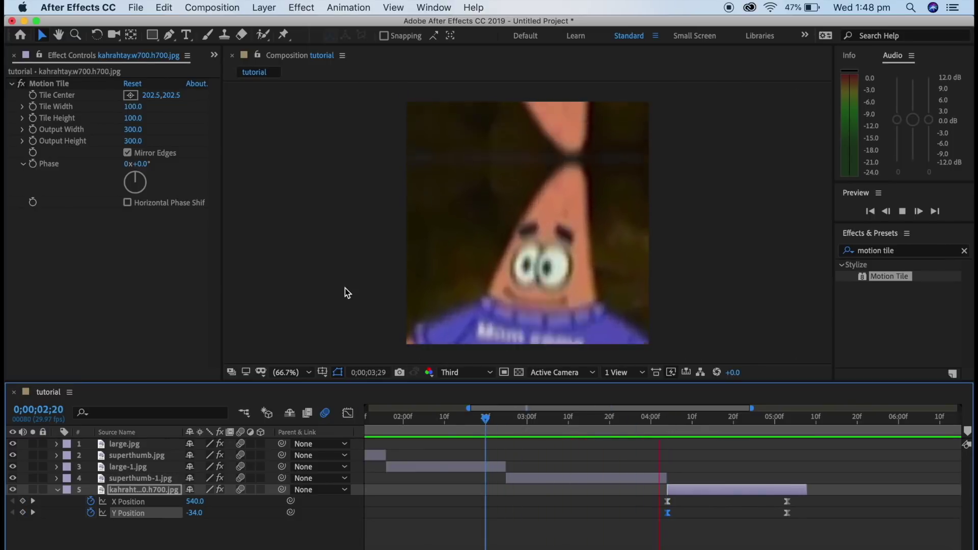
pyautogui.press('space')
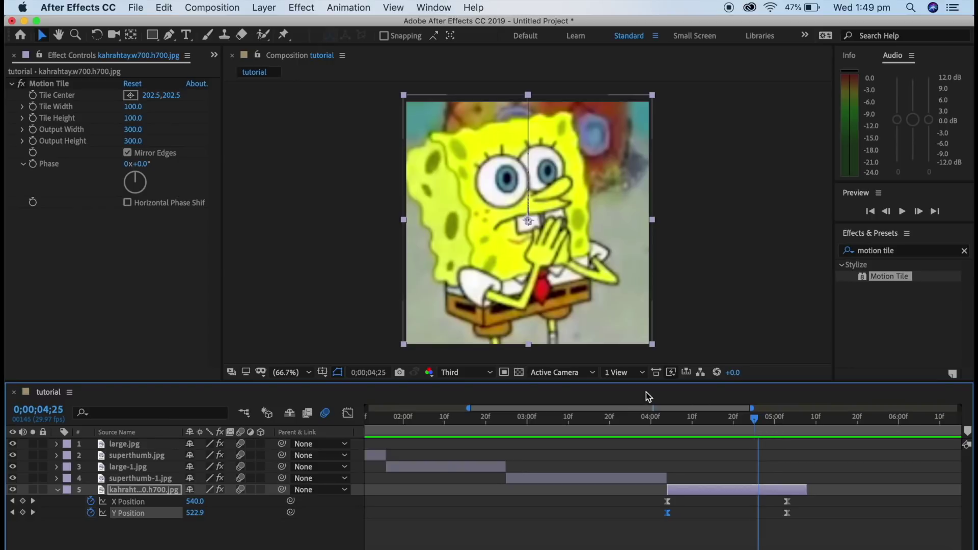
pyautogui.press('space')
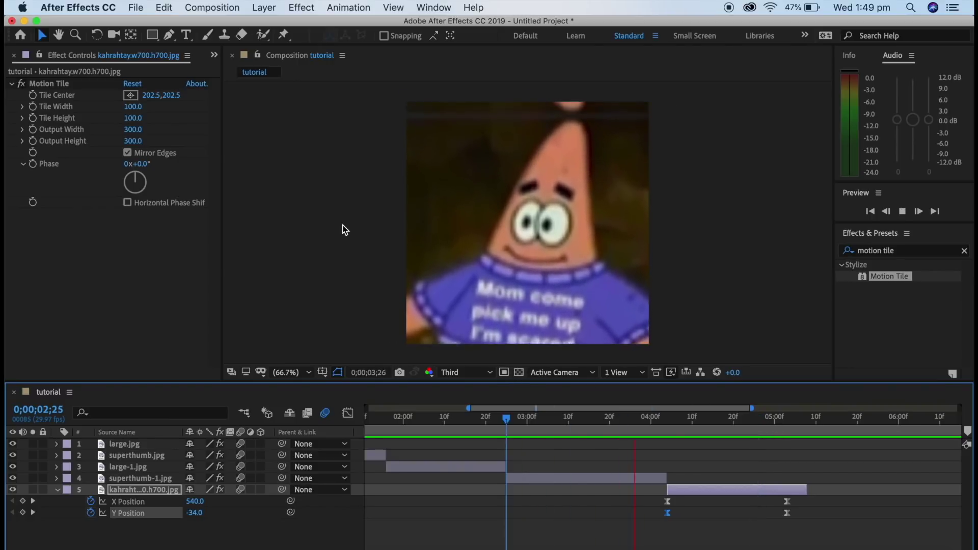
pyautogui.press('space')
pyautogui.press(';')
# Step: At the composition start, add a 1080×1080 pure black solid layer, Black Solid 1
pyautogui.press('Home')
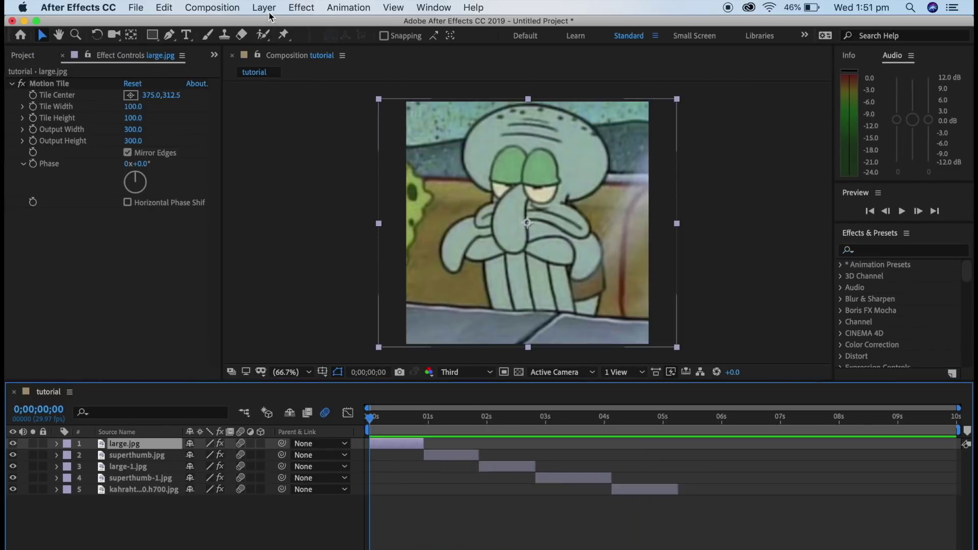
pyautogui.click(269, 13)
pyautogui.moveTo(273, 25)
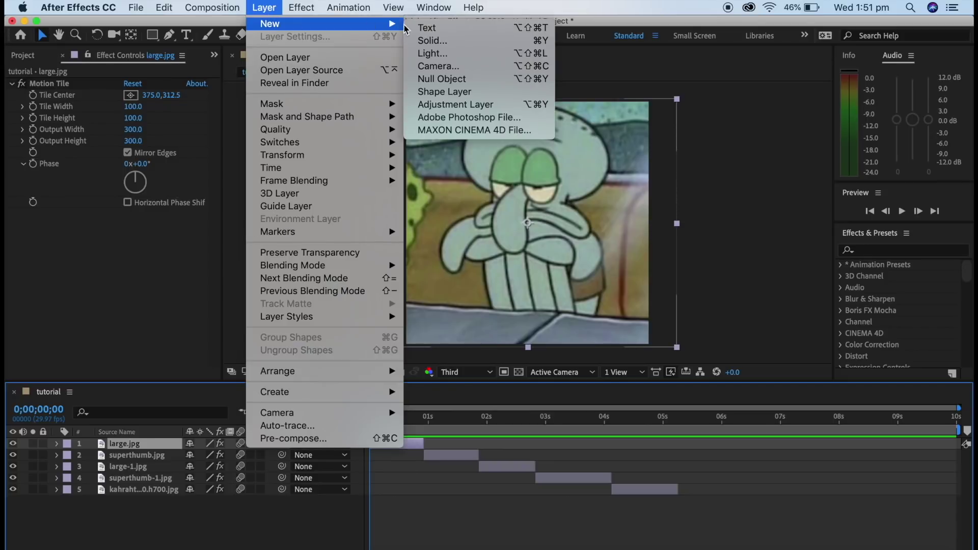
pyautogui.click(426, 41)
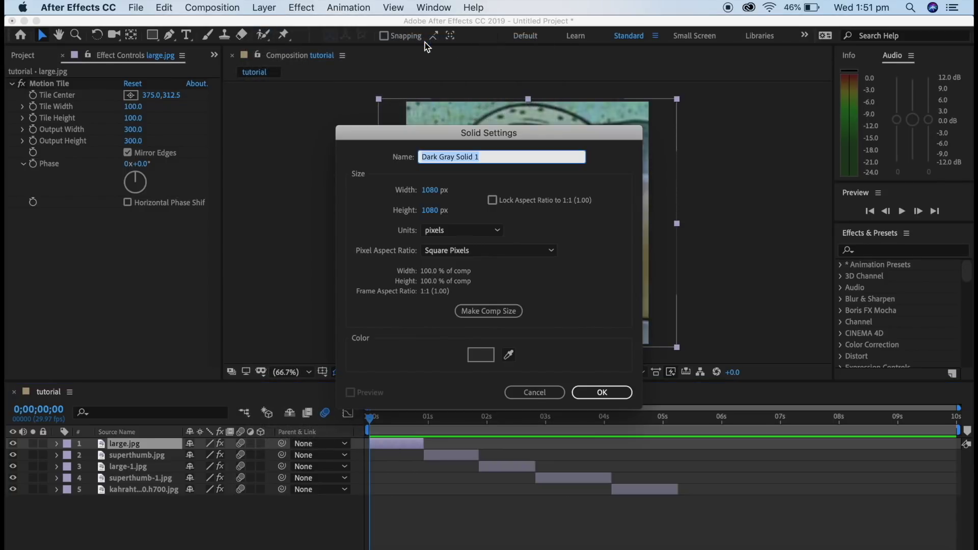
pyautogui.click(481, 355)
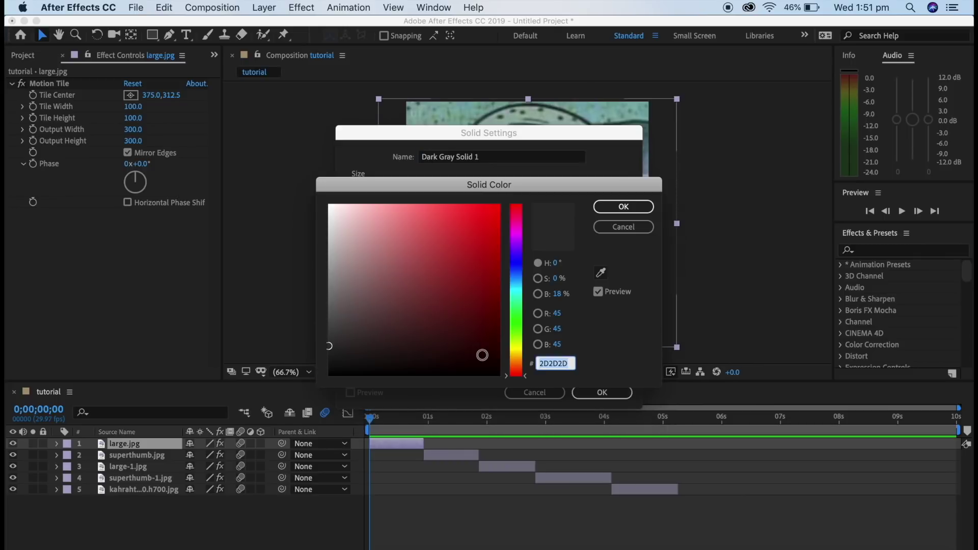
pyautogui.click(434, 236)
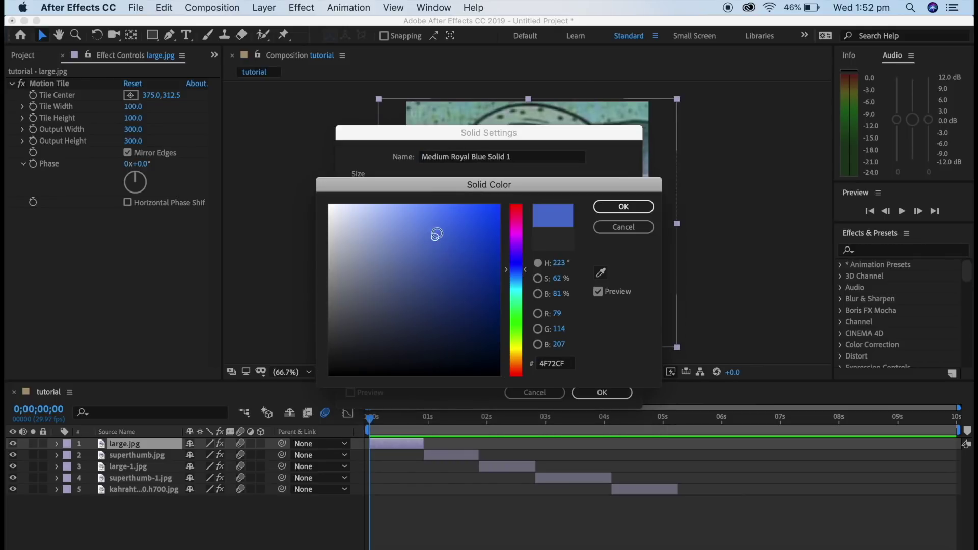
pyautogui.moveTo(326, 363); pyautogui.dragTo(250, 447)
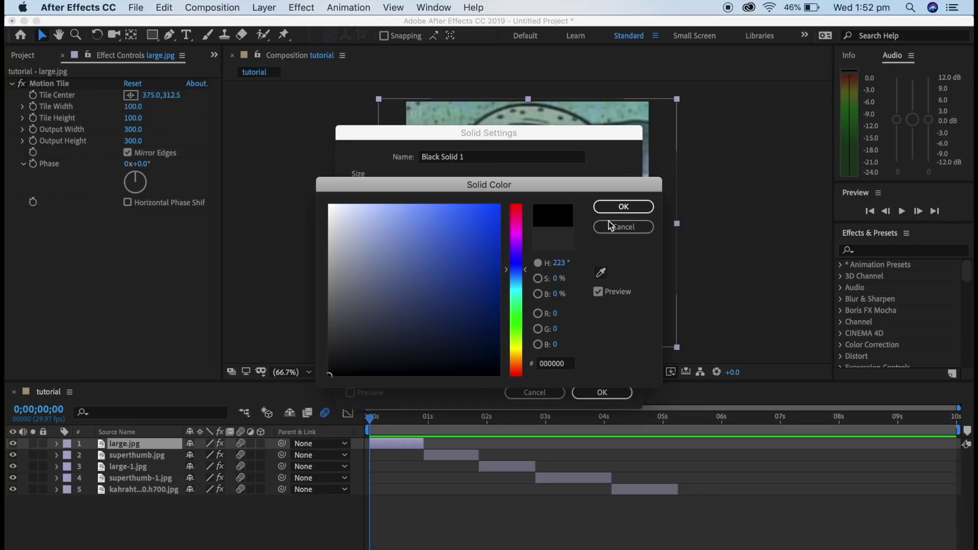
pyautogui.click(629, 210)
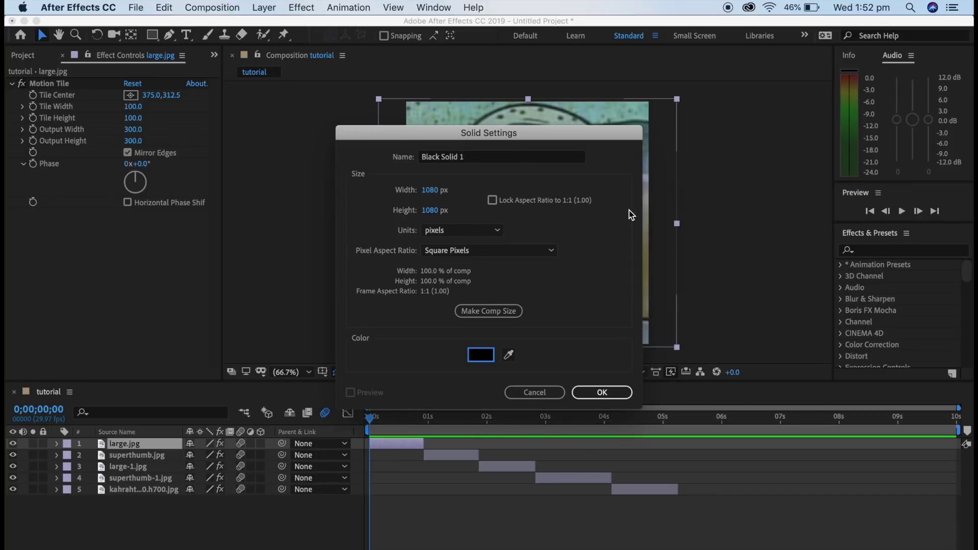
pyautogui.click(587, 391)
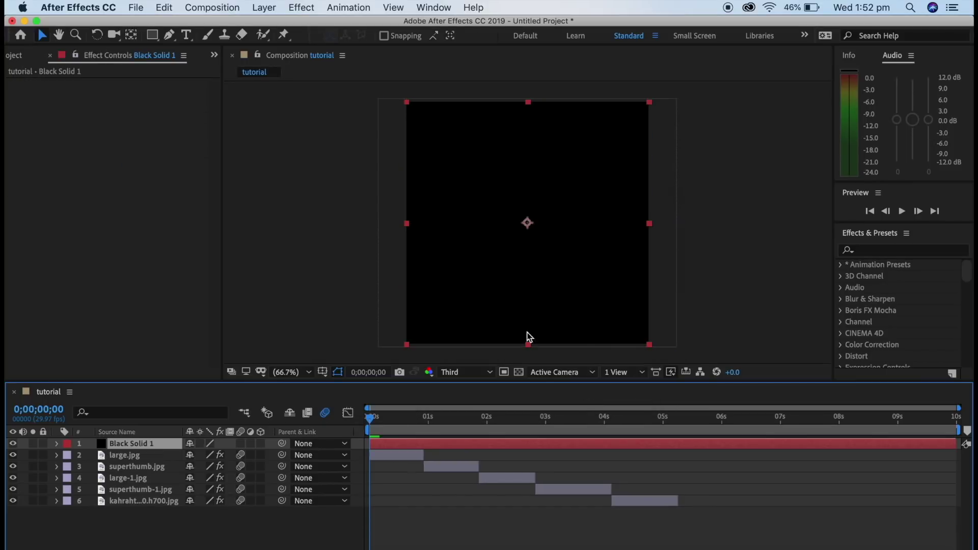
# Step: Apply CC Jaws to Black Solid 1, set Completion to 92, and preview the black borders
pyautogui.press('super+5')
pyautogui.write('jw')
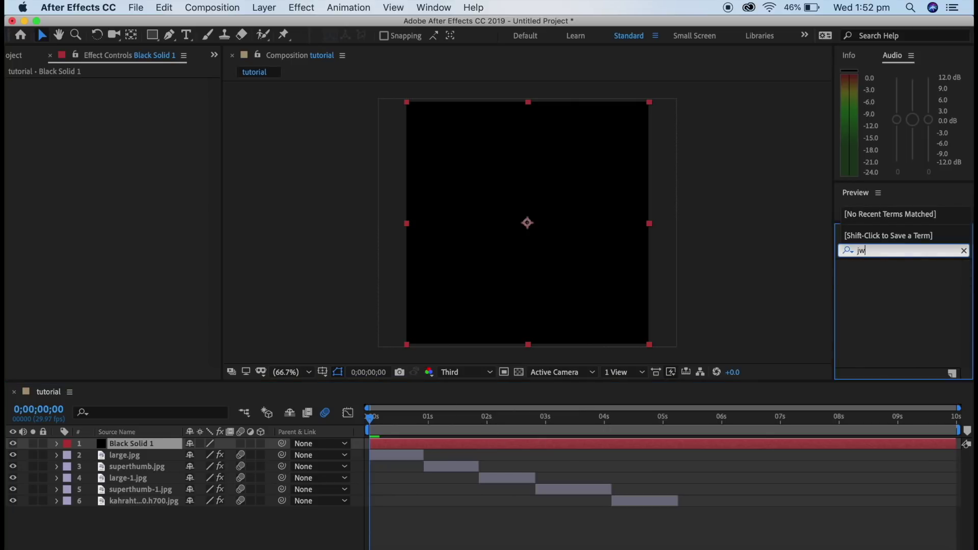
pyautogui.moveTo(888, 272); pyautogui.dragTo(656, 373)
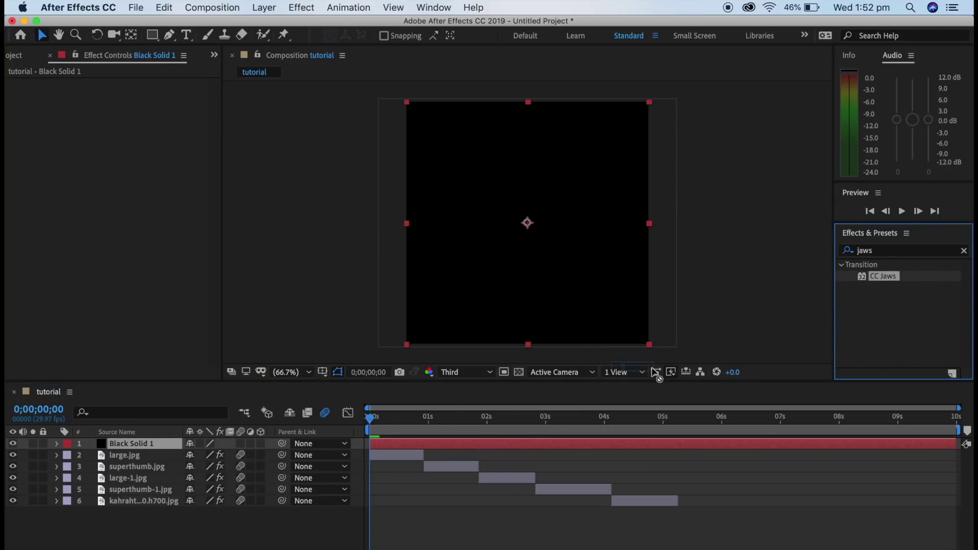
pyautogui.moveTo(463, 443); pyautogui.dragTo(465, 447)
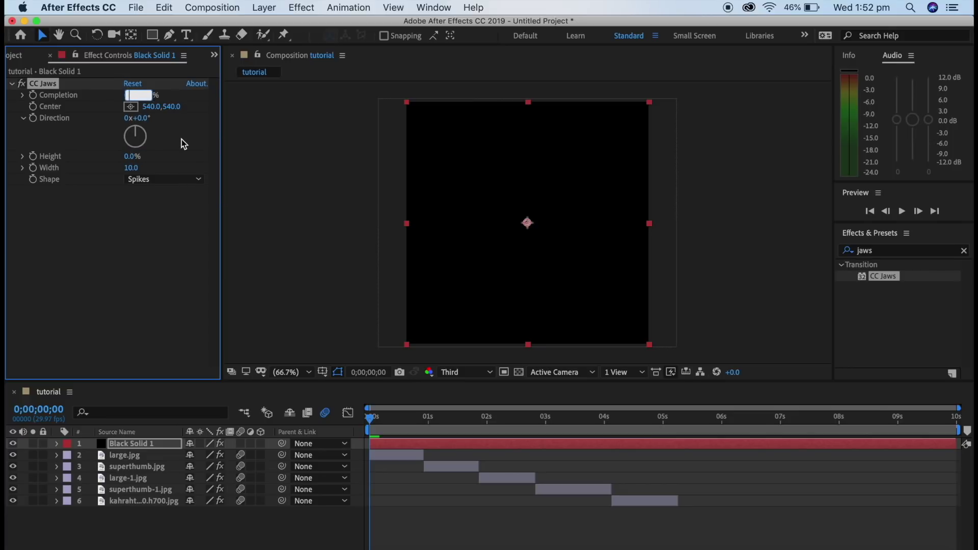
pyautogui.write('92')
pyautogui.press('Return')
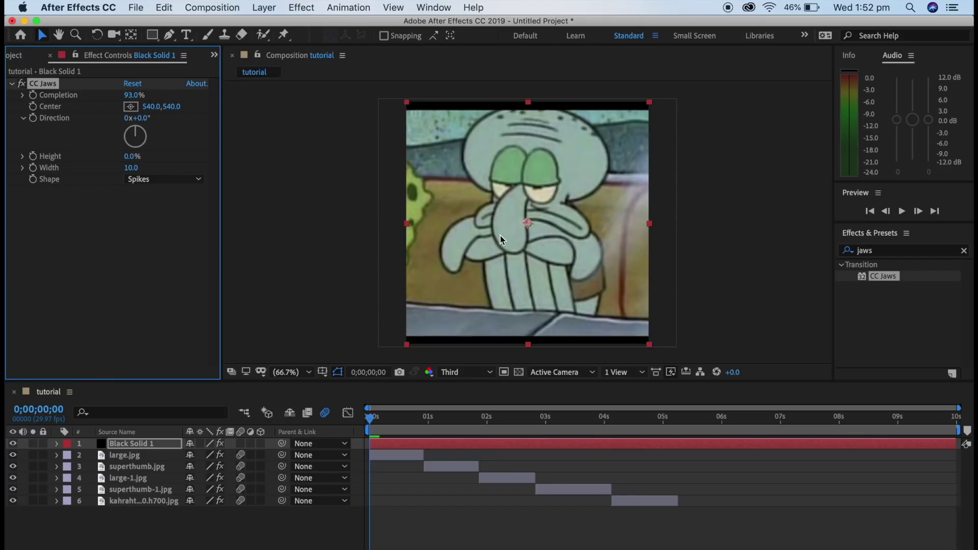
pyautogui.press('space')
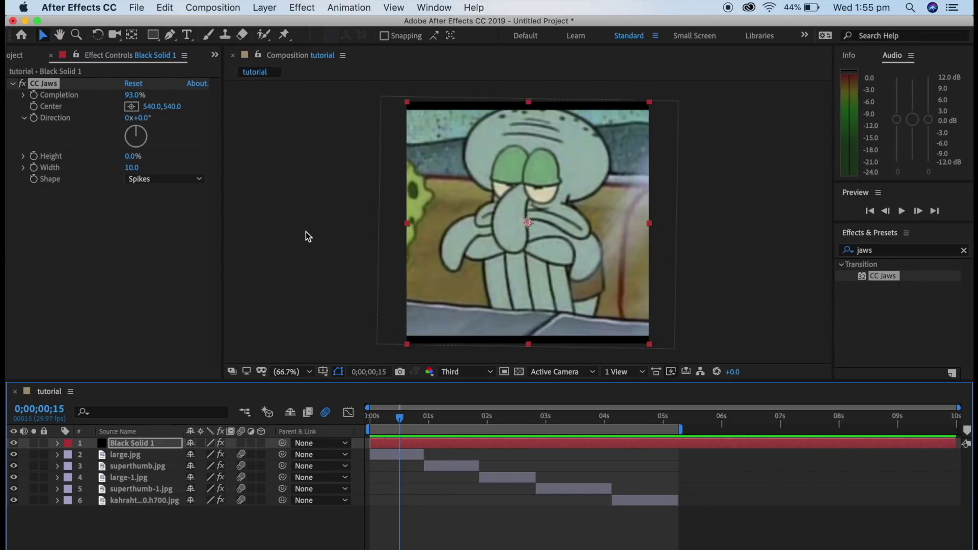
# Step: Add the tutorial composition to the Render Queue and render it to tutorial.mov
pyautogui.click(207, 11)
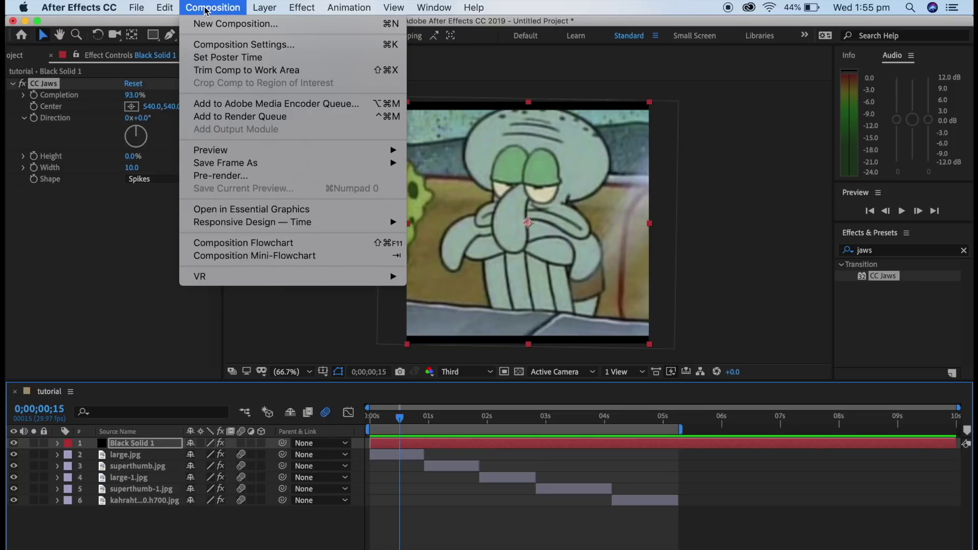
pyautogui.click(241, 117)
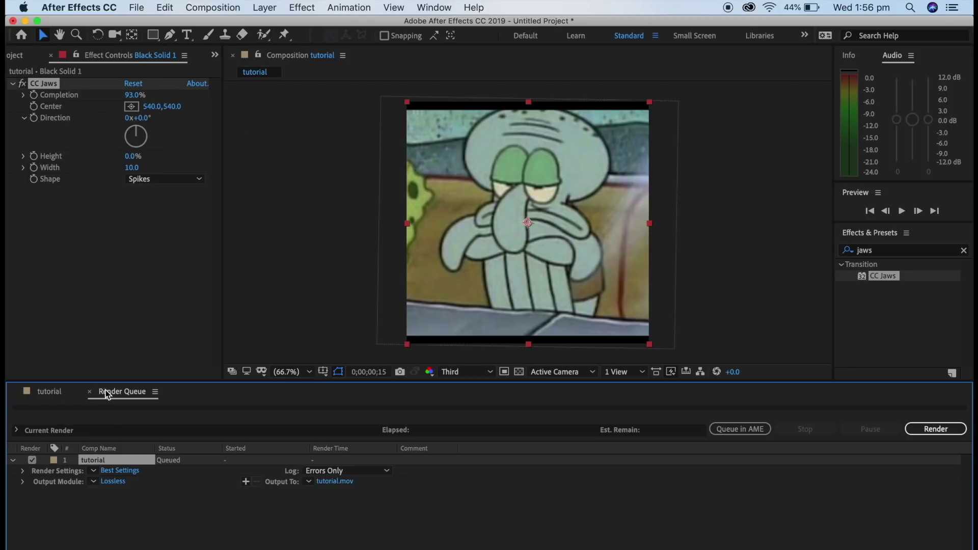
pyautogui.click(936, 429)
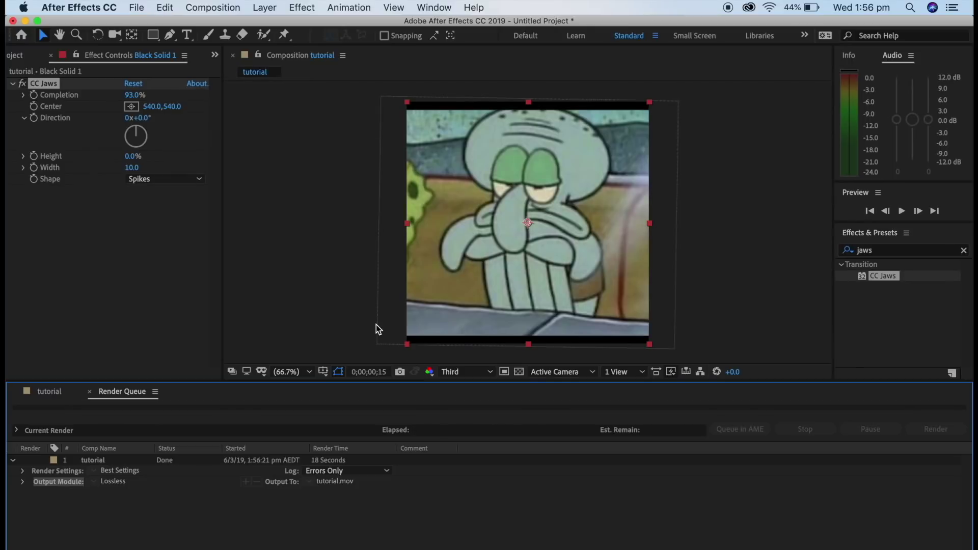
# Step: Open tutorial.mov from the desktop in QuickTime Player and play it from the start
pyautogui.press('F11')
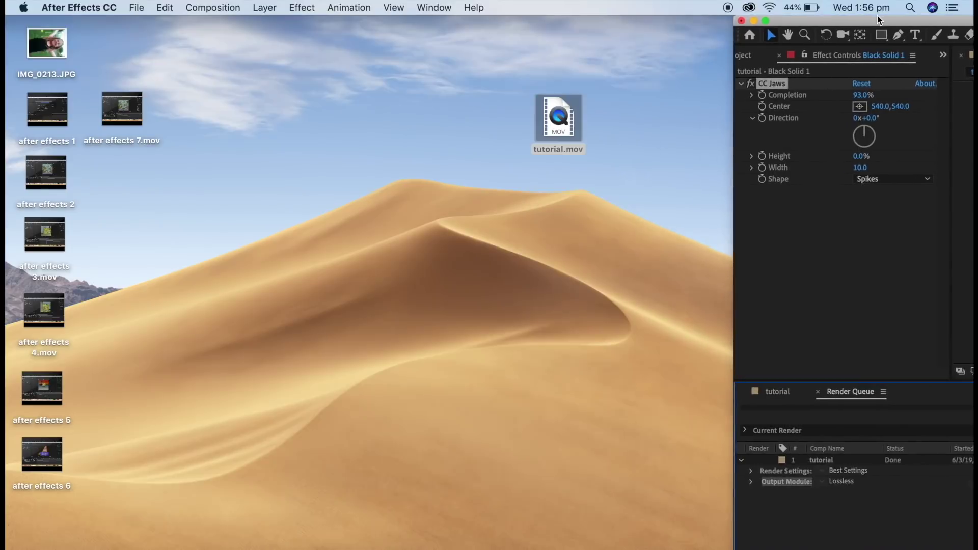
pyautogui.moveTo(558, 125); pyautogui.dragTo(435, 264)
pyautogui.doubleClick(436, 263)
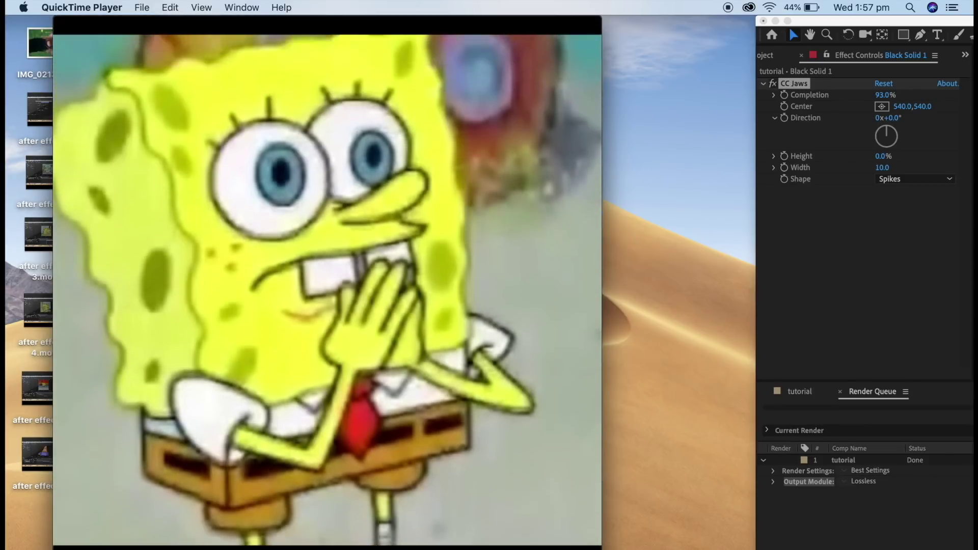
pyautogui.click(322, 449)
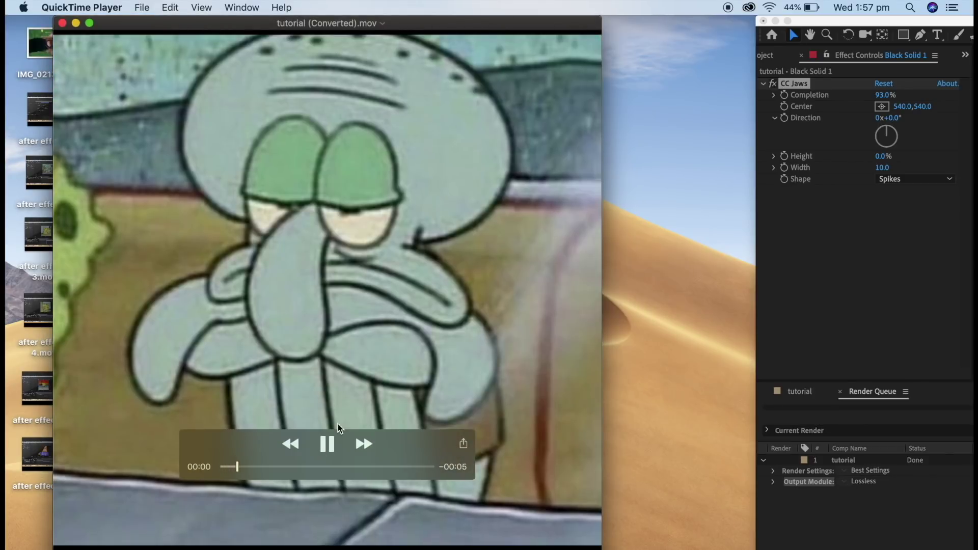